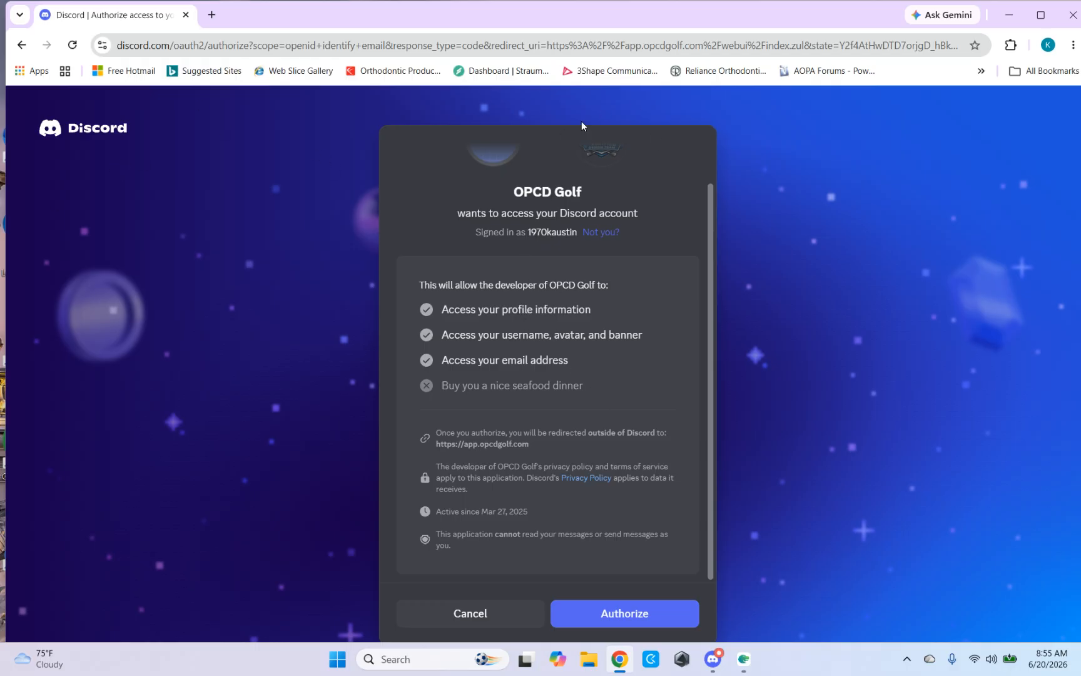
# Step: Authorize OPCD Golf's Discord access, enter the opcd tenant as RegisteredUser and open the Course Workflow
pyautogui.click(623, 615)
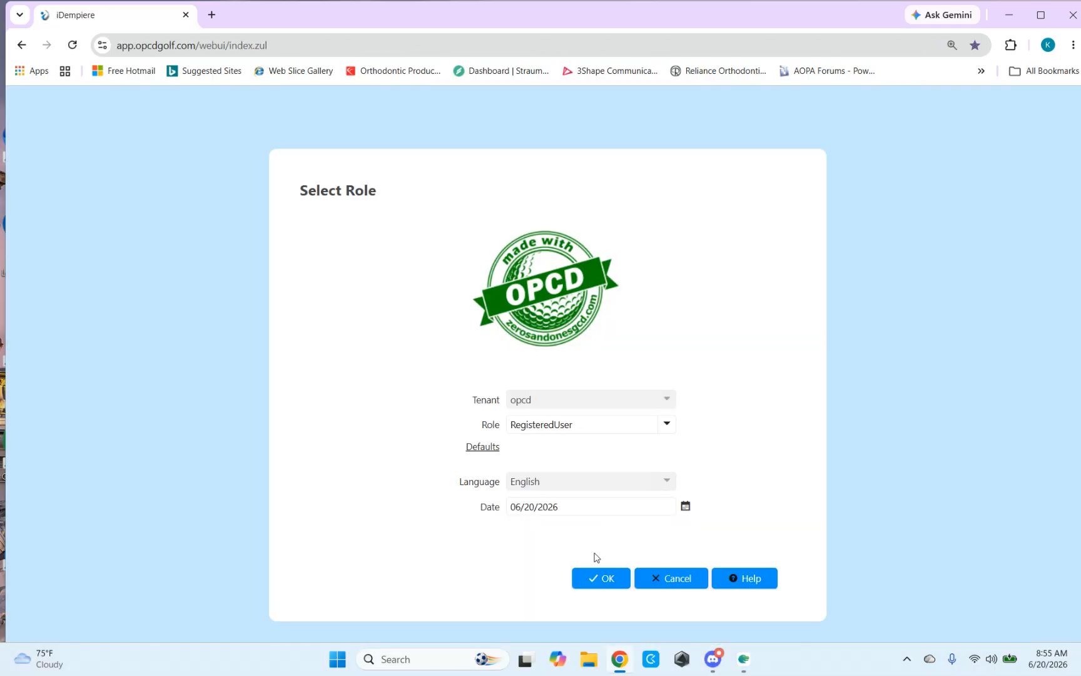
pyautogui.click(602, 580)
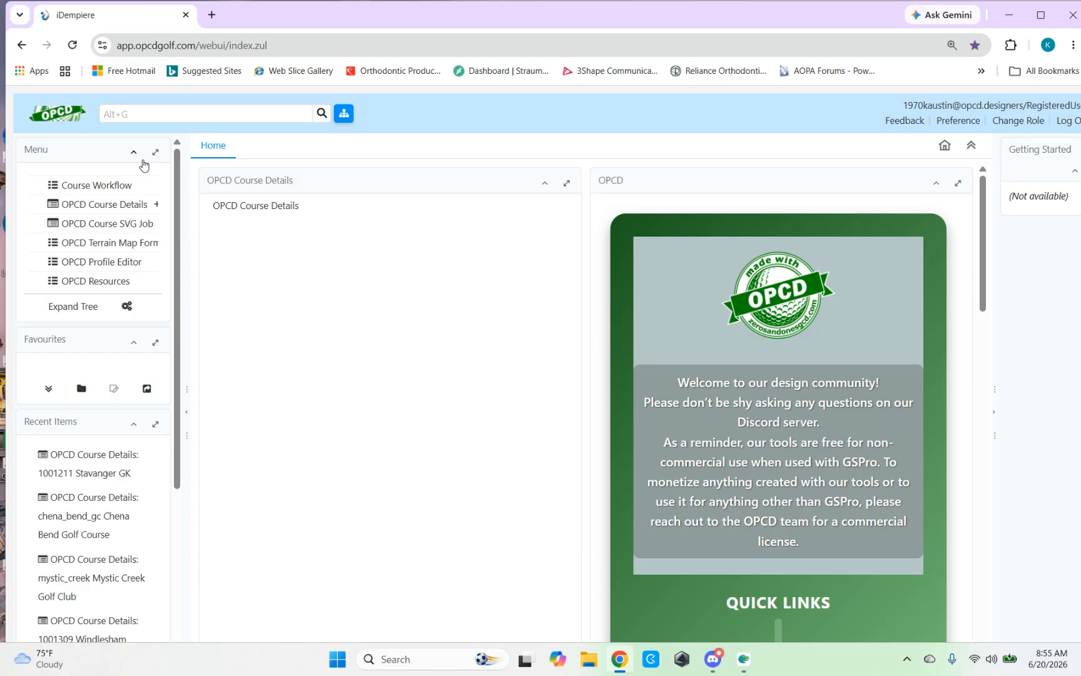
pyautogui.click(104, 188)
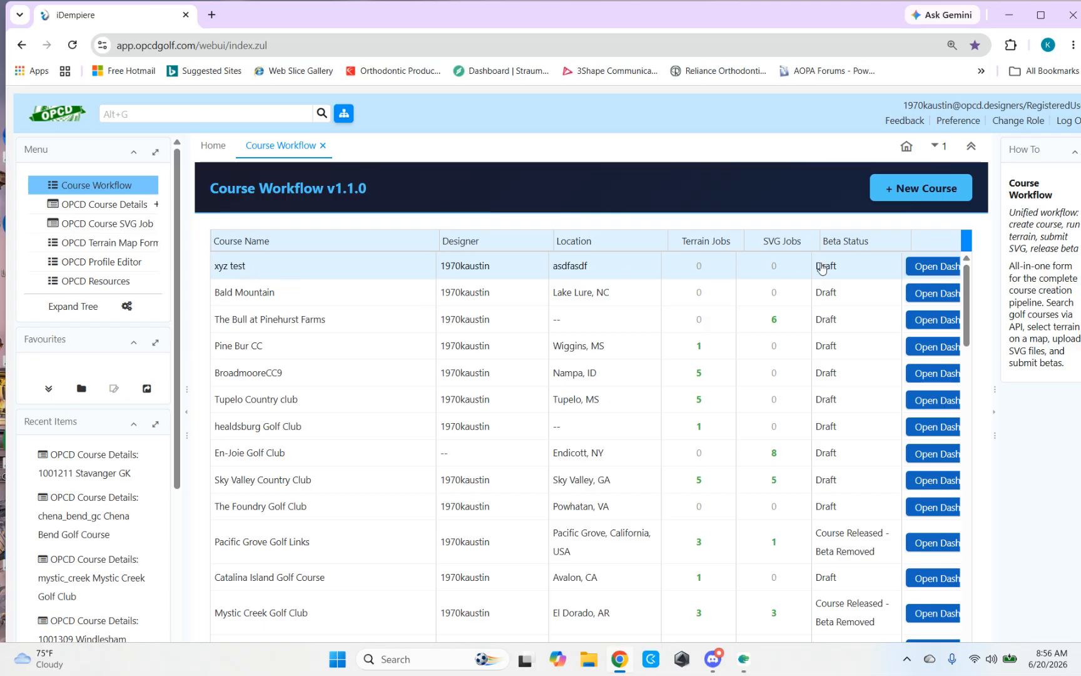
# Step: View the terrain map selector for the xyz test course, and close it without saving
pyautogui.click(938, 268)
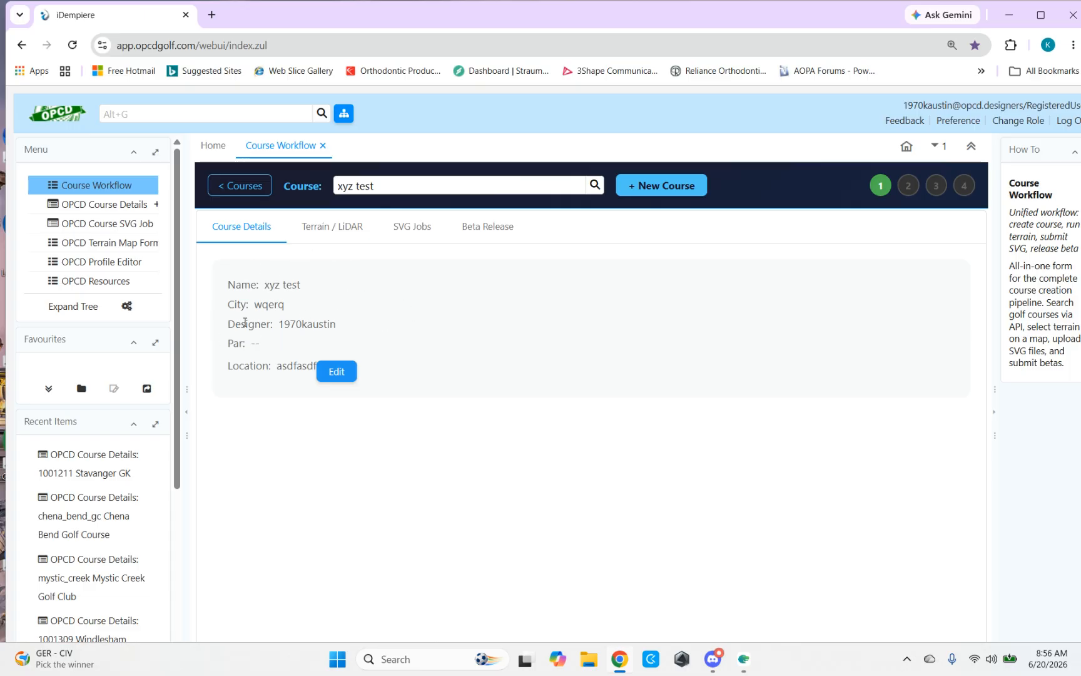
pyautogui.click(325, 234)
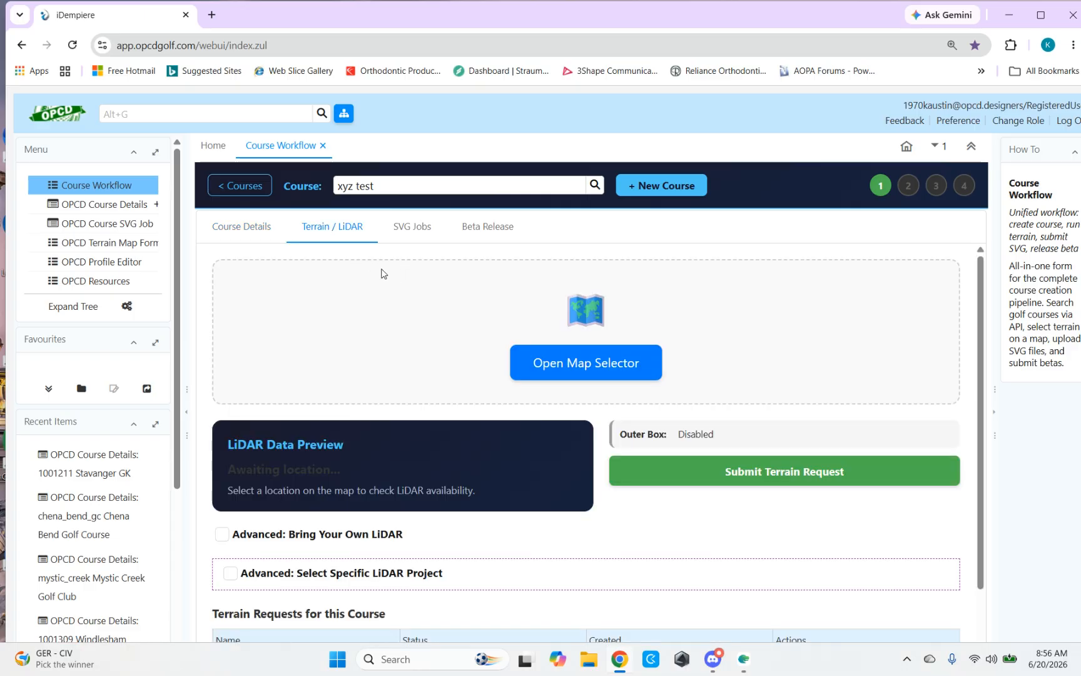
pyautogui.click(577, 367)
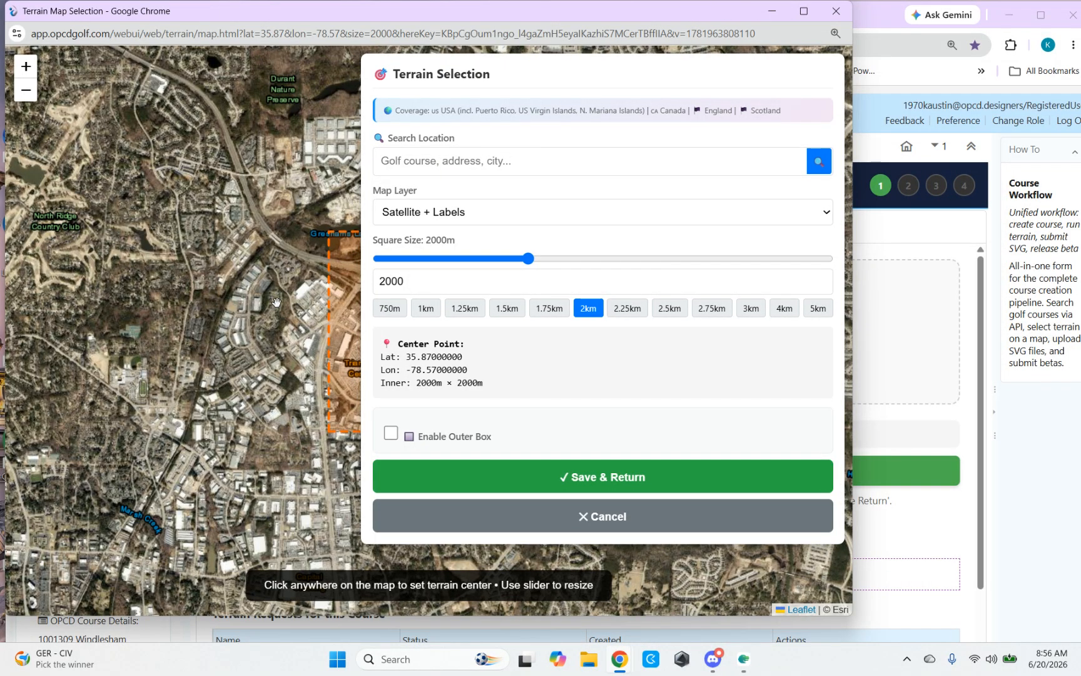
pyautogui.moveTo(332, 305); pyautogui.dragTo(227, 310)
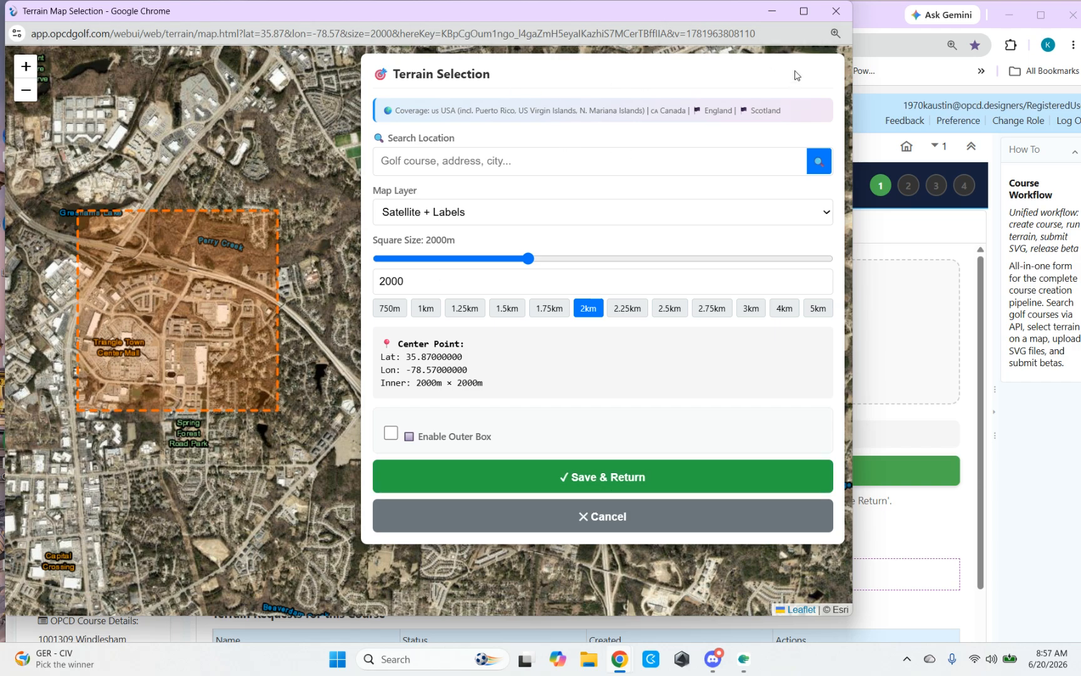
pyautogui.click(836, 11)
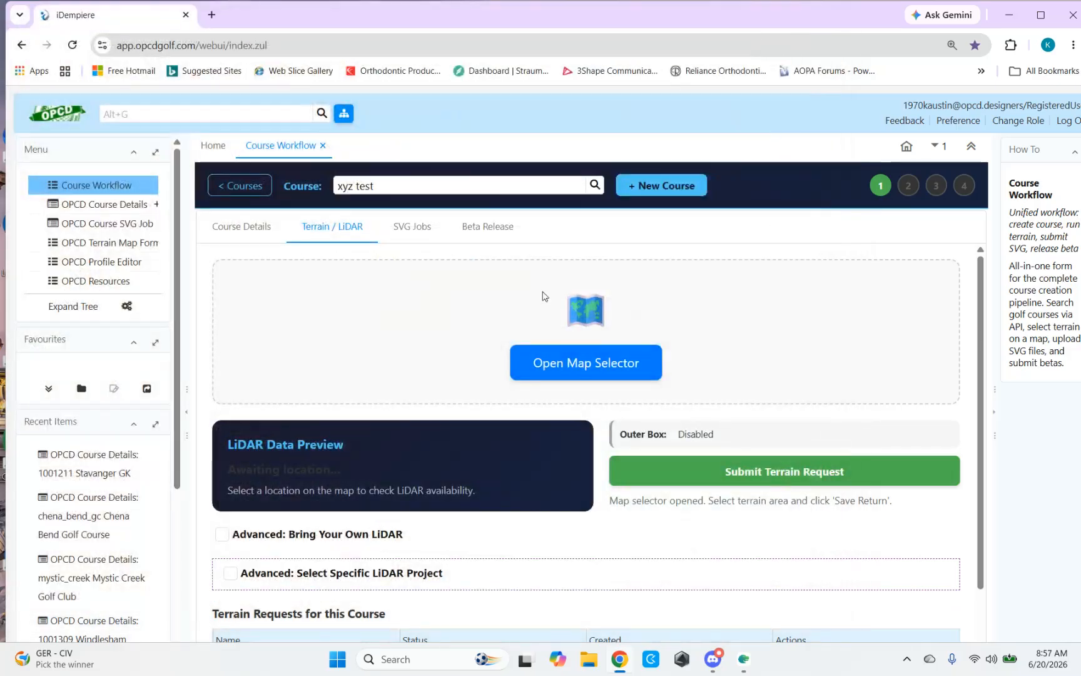
# Step: Open the Bald Mountain course's terrain map selector and enlarge its window to full screen
pyautogui.click(239, 187)
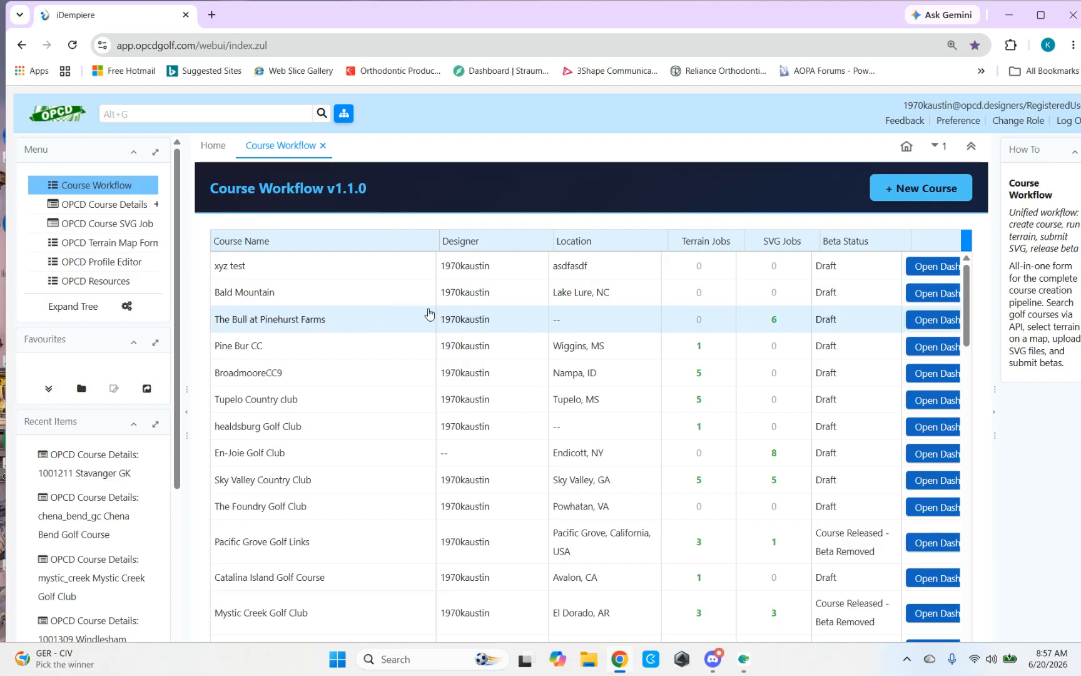
pyautogui.click(937, 294)
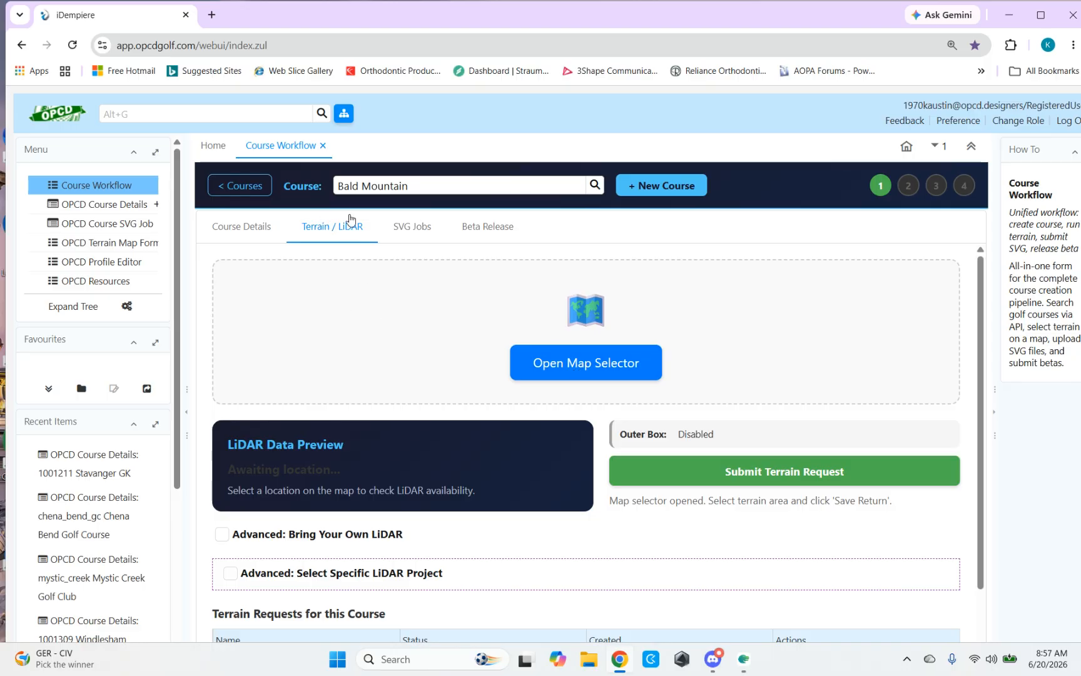
pyautogui.click(590, 365)
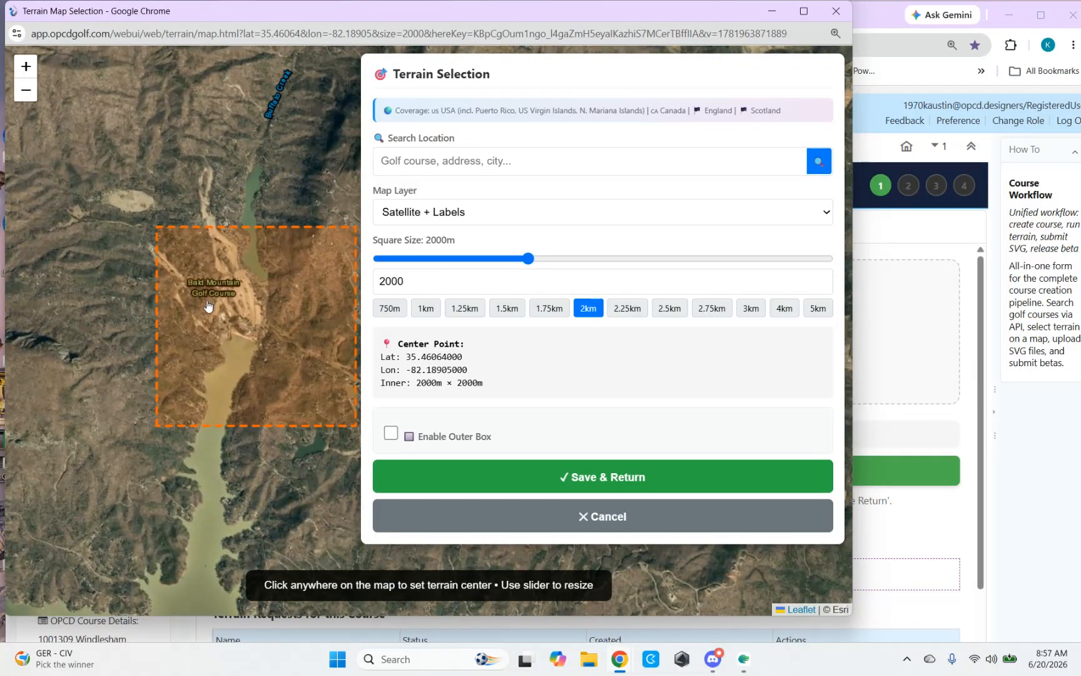
pyautogui.click(804, 11)
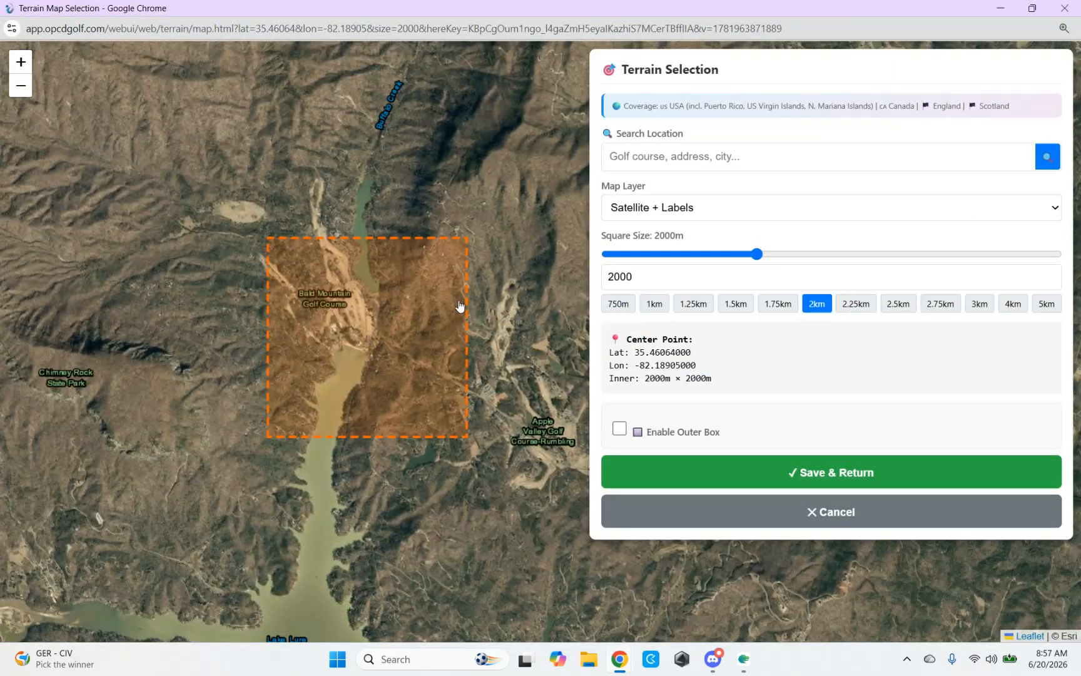
# Step: Examine the Bald Mountain Golf Course holes on the satellite map against the edges of the terrain square
pyautogui.moveTo(374, 316); pyautogui.dragTo(400, 319)
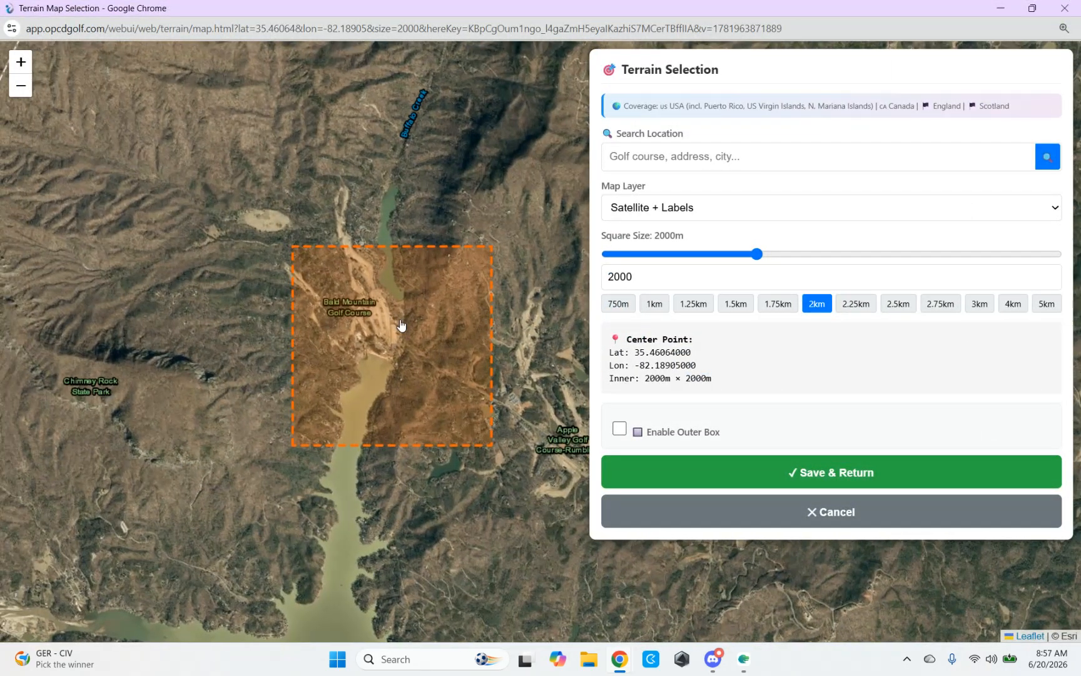
pyautogui.scroll(2, 400, 324)
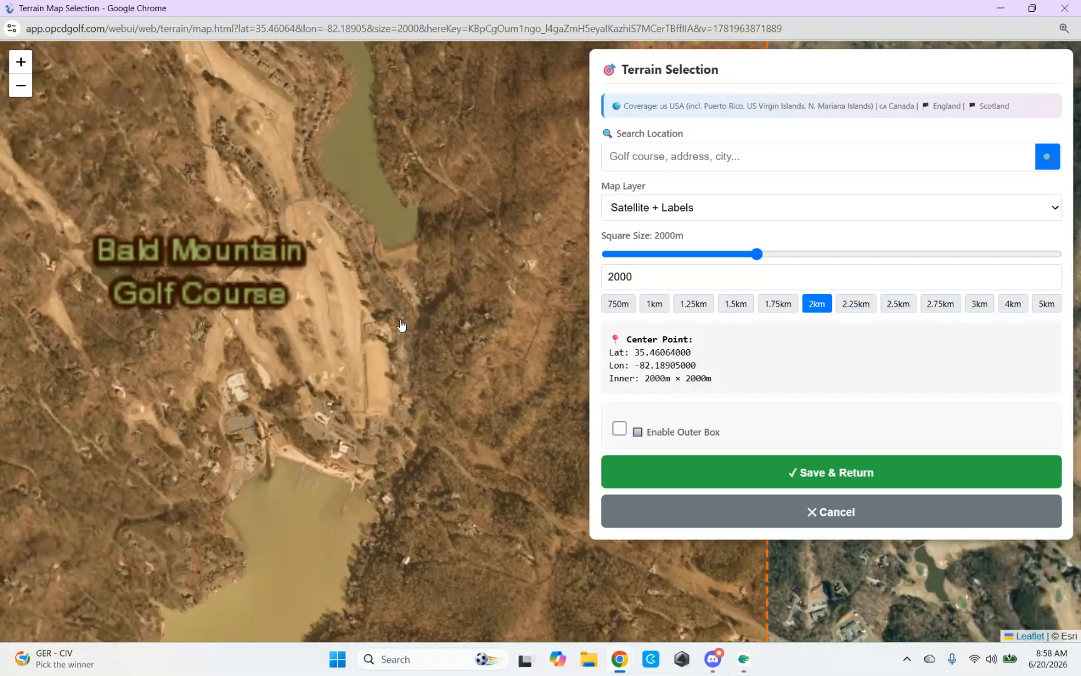
pyautogui.scroll(-2, 401, 324)
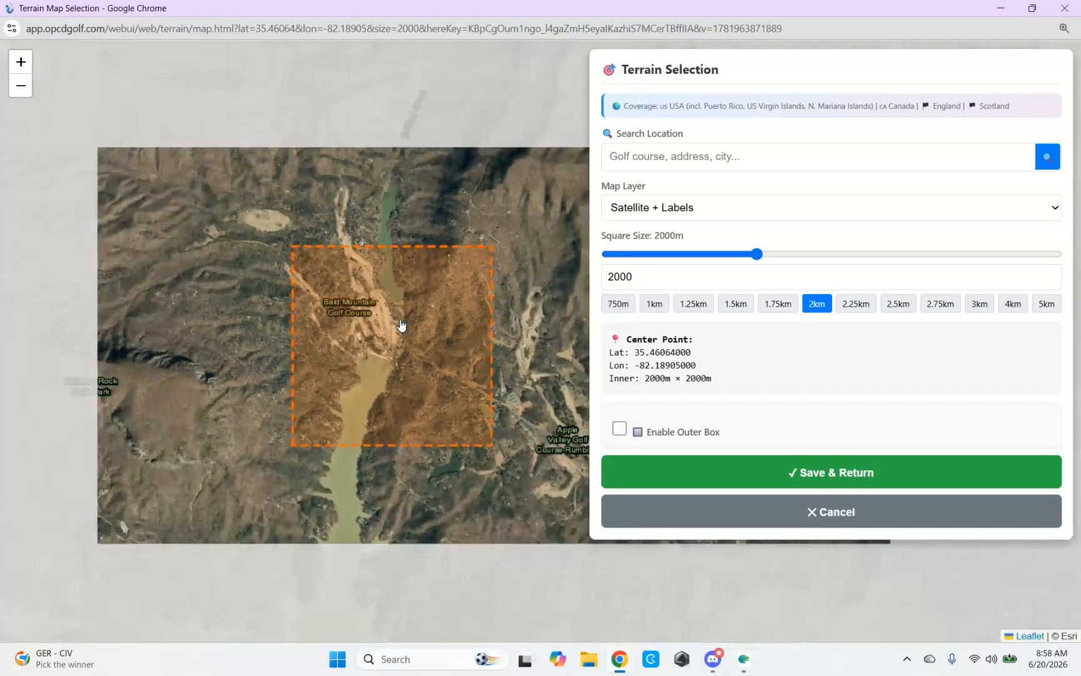
pyautogui.scroll(2, 400, 319)
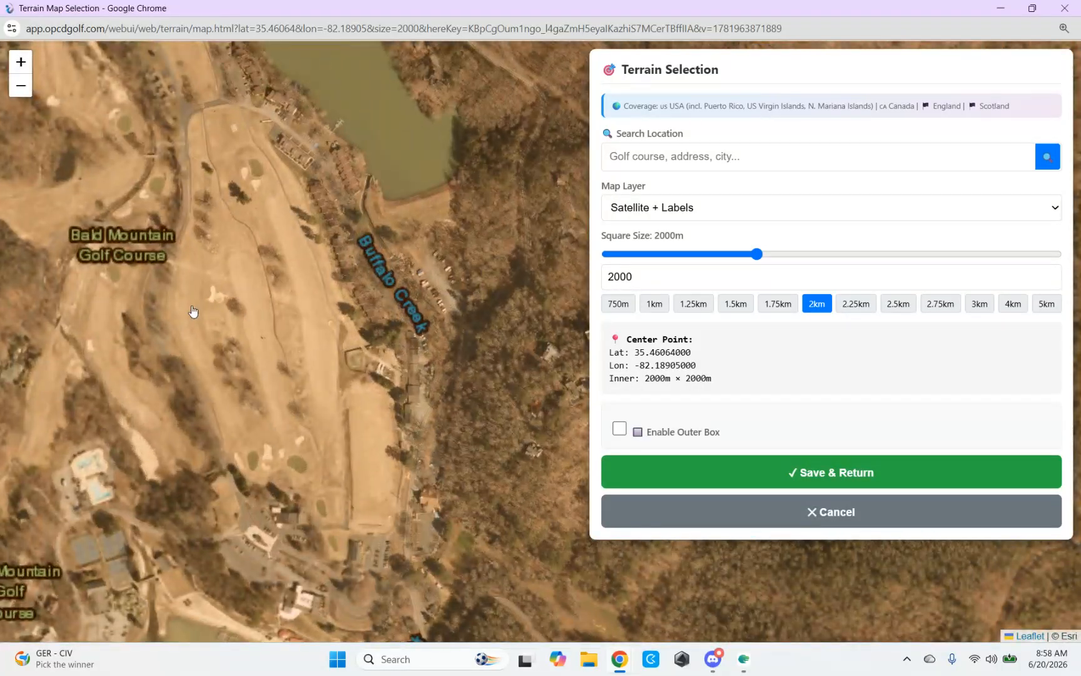
pyautogui.scroll(-1, 194, 312)
pyautogui.moveTo(193, 311); pyautogui.dragTo(393, 379)
pyautogui.moveTo(384, 285); pyautogui.dragTo(386, 357)
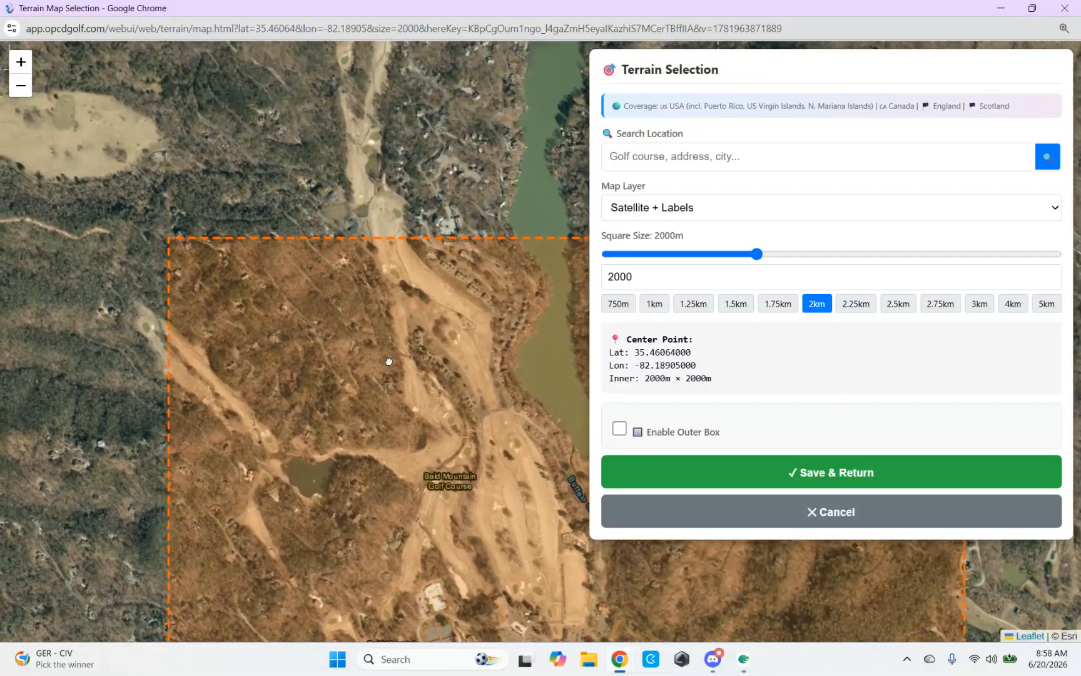
pyautogui.moveTo(375, 310); pyautogui.dragTo(378, 377)
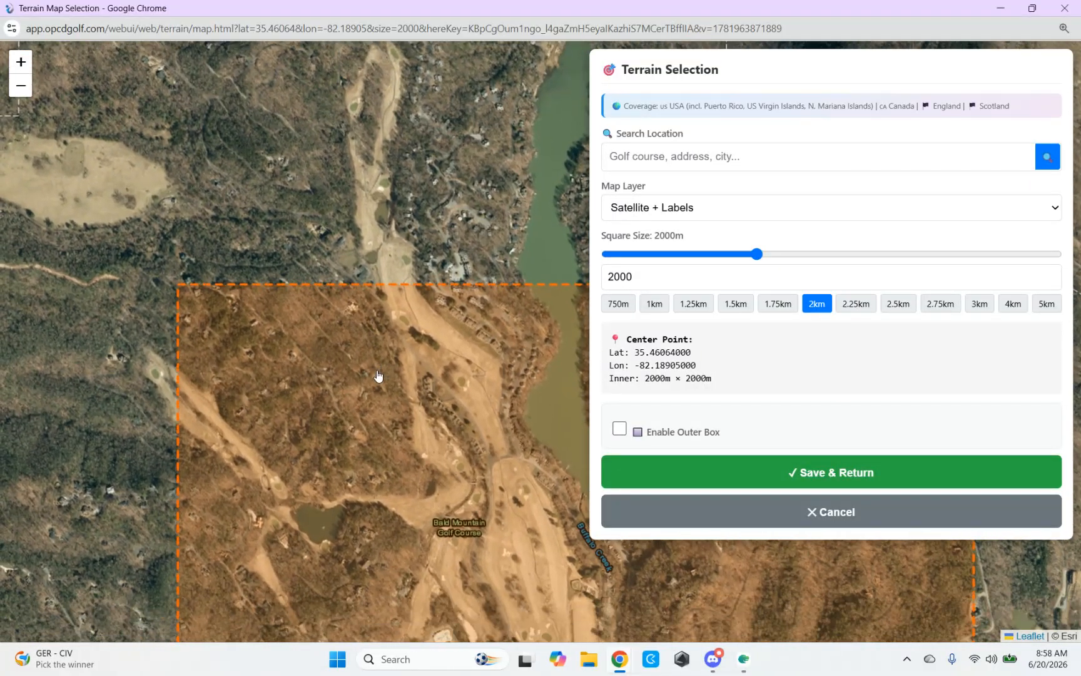
pyautogui.moveTo(392, 418); pyautogui.dragTo(379, 378)
pyautogui.scroll(-1, 383, 383)
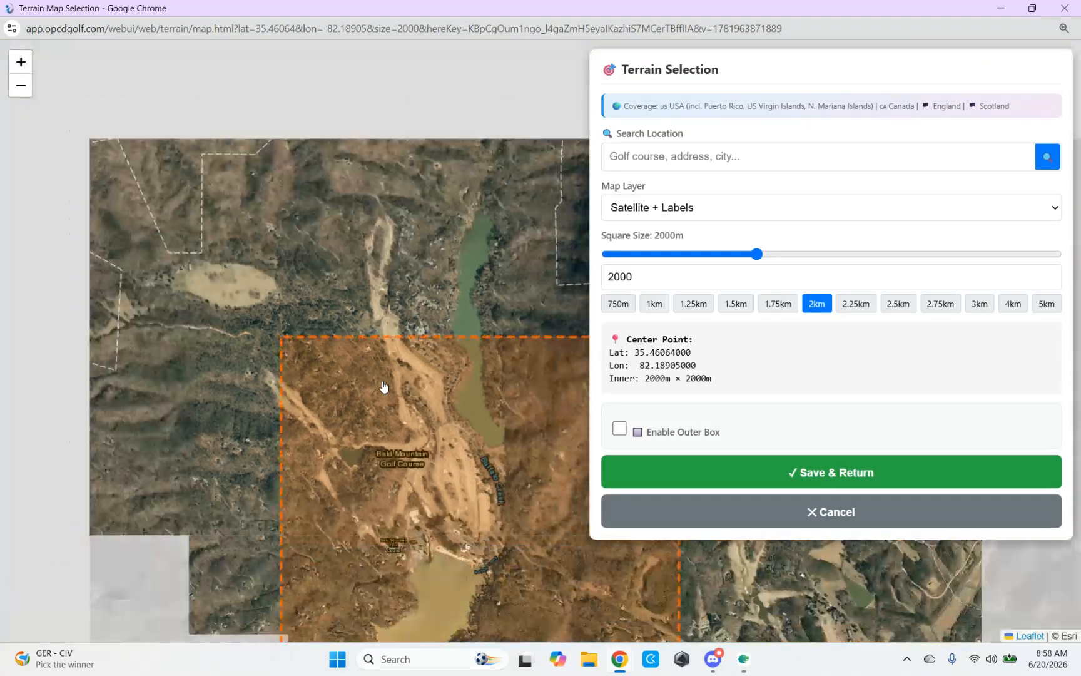
pyautogui.moveTo(447, 405); pyautogui.dragTo(425, 349)
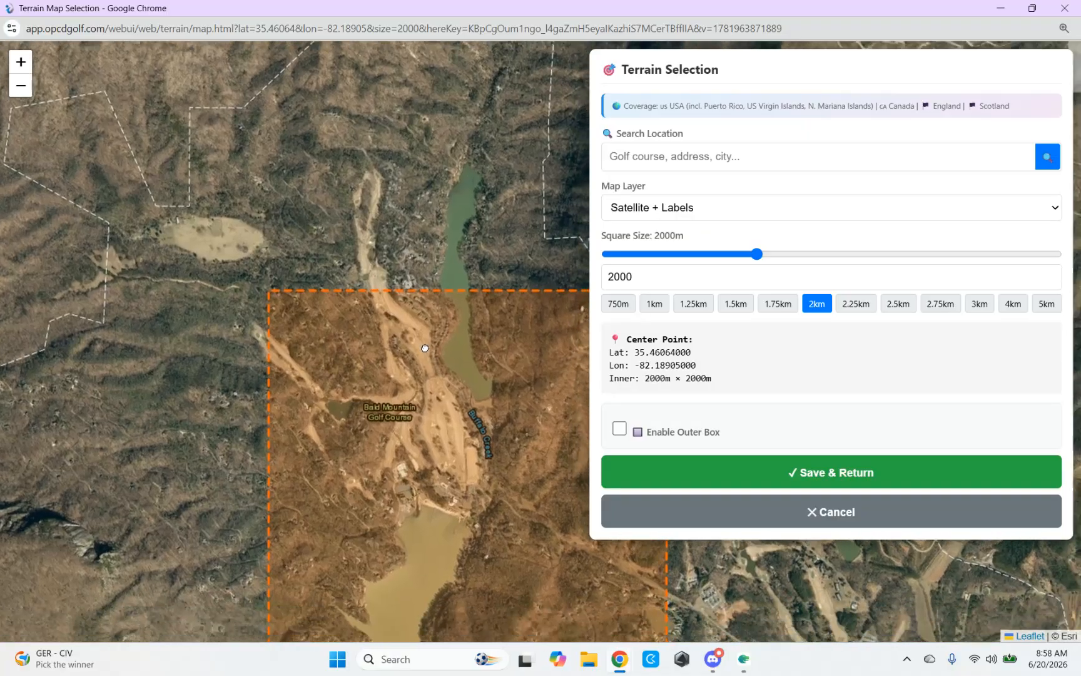
pyautogui.scroll(-1, 416, 344)
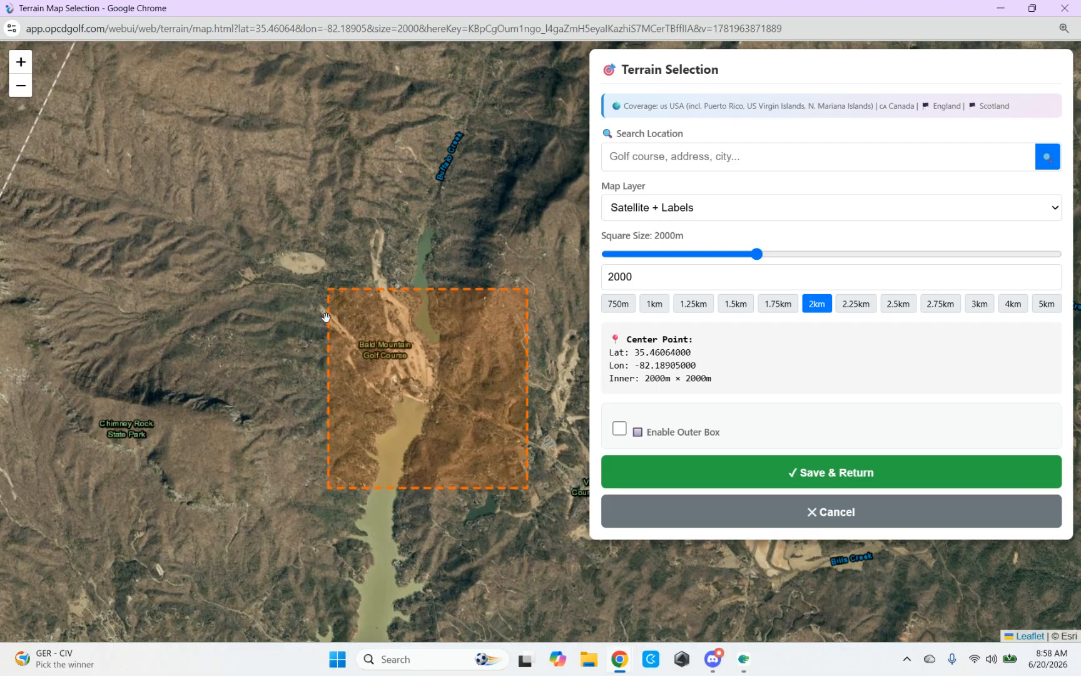
# Step: Recentre the 2000 m terrain square over the northern holes at about lat 35.4663, lon -82.1951
pyautogui.click(366, 332)
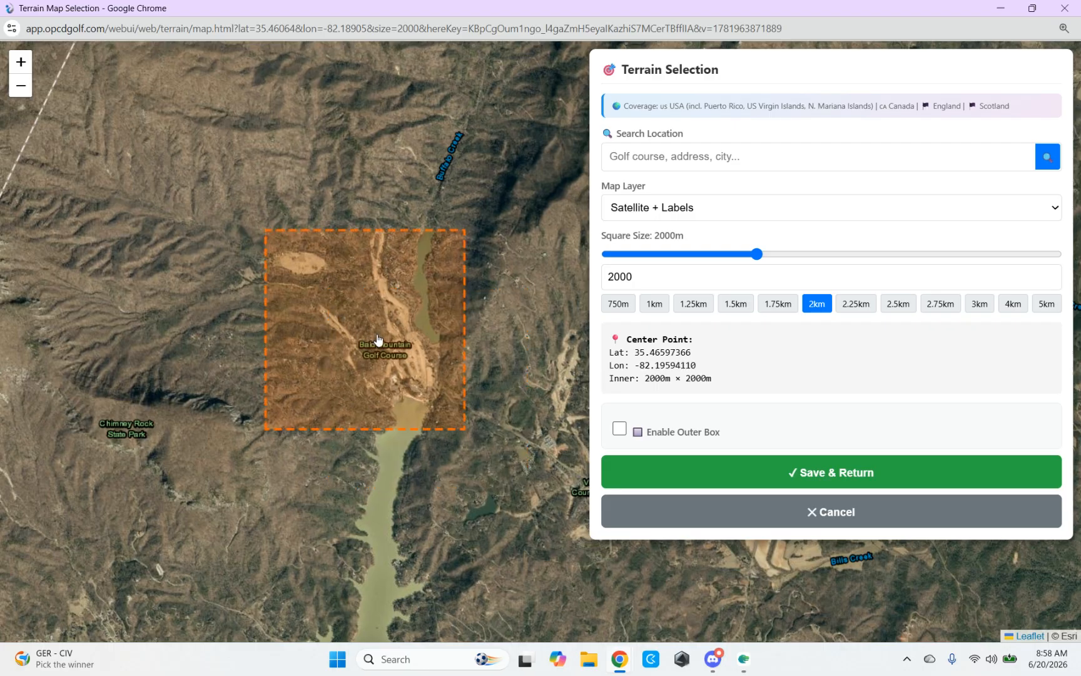
pyautogui.click(379, 336)
pyautogui.click(370, 321)
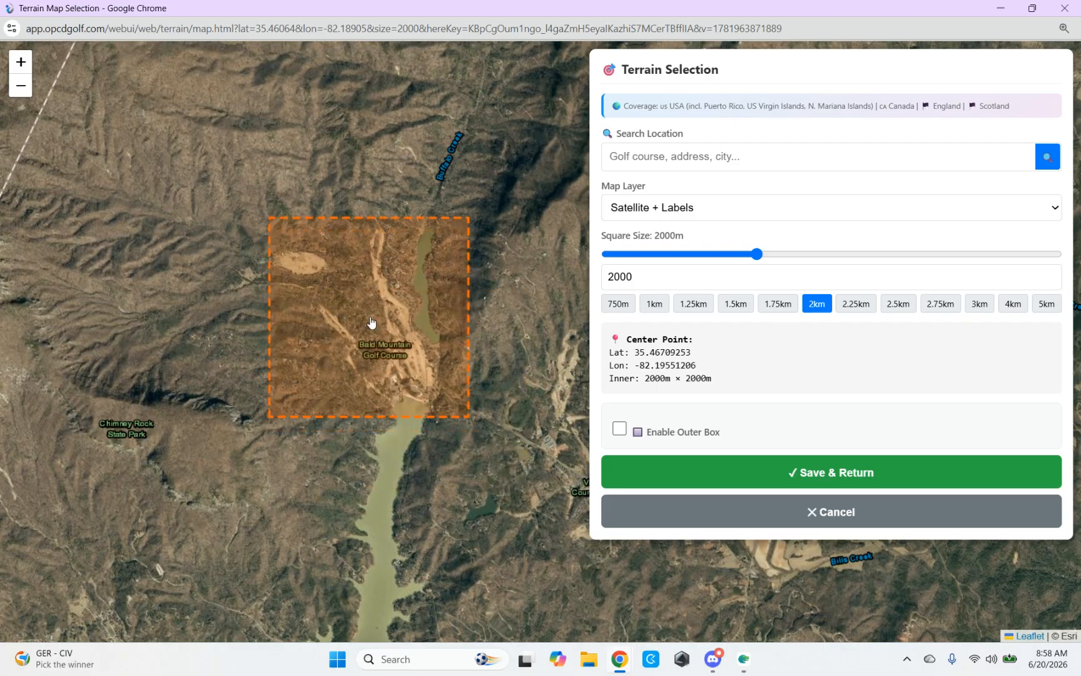
pyautogui.click(378, 335)
pyautogui.click(378, 326)
pyautogui.click(378, 325)
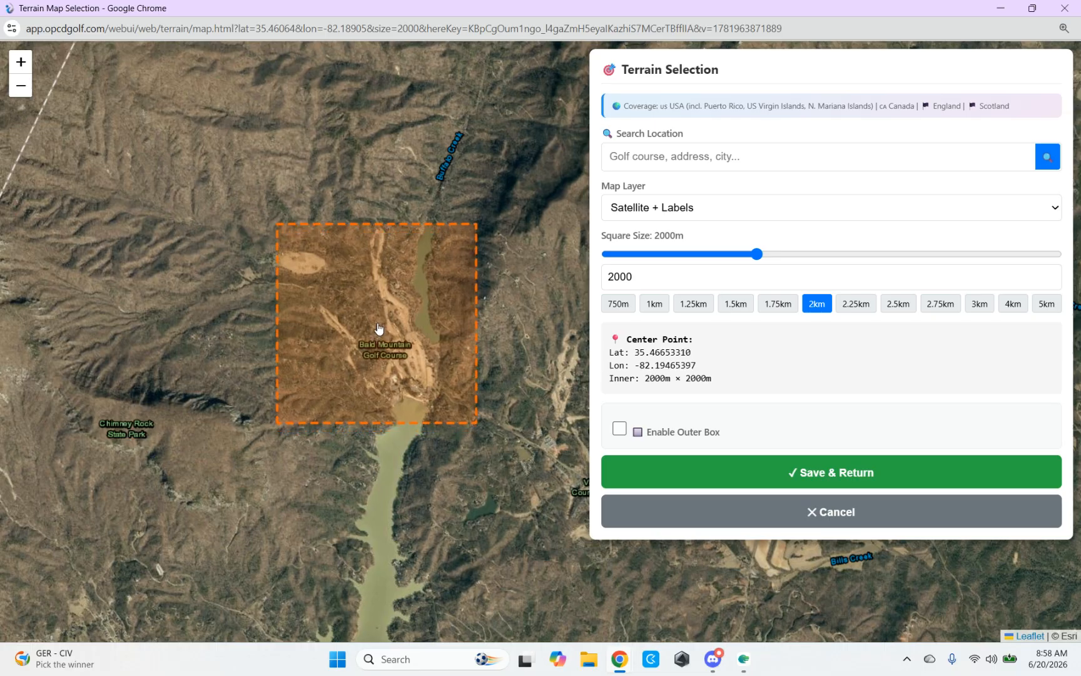
pyautogui.click(381, 324)
pyautogui.click(382, 318)
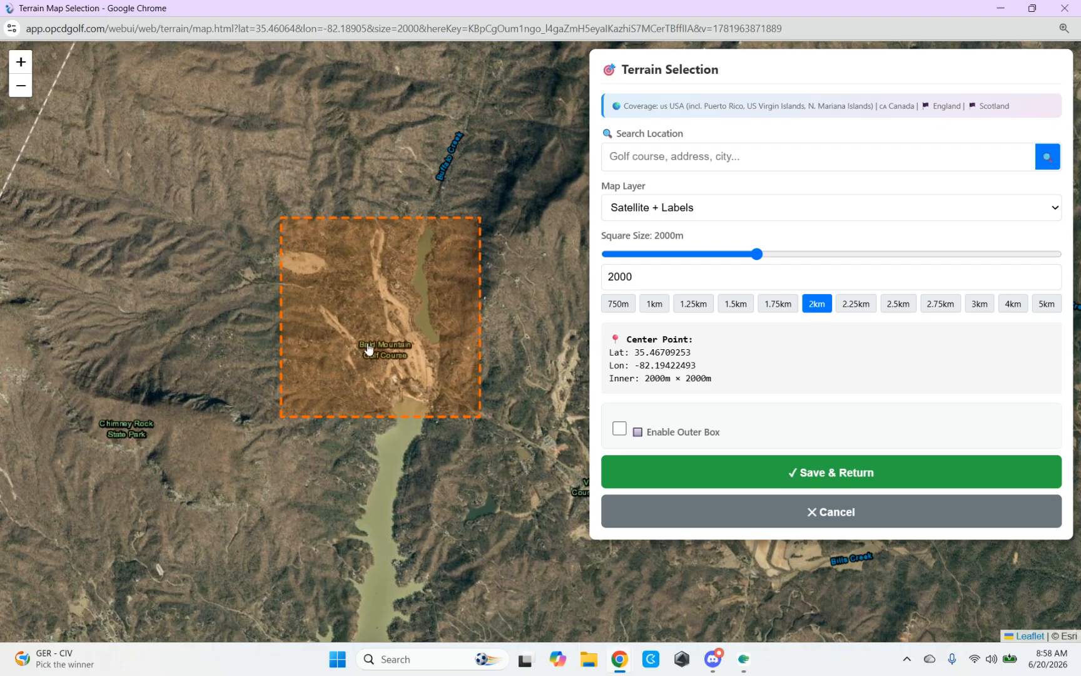
pyautogui.click(373, 322)
pyautogui.click(374, 330)
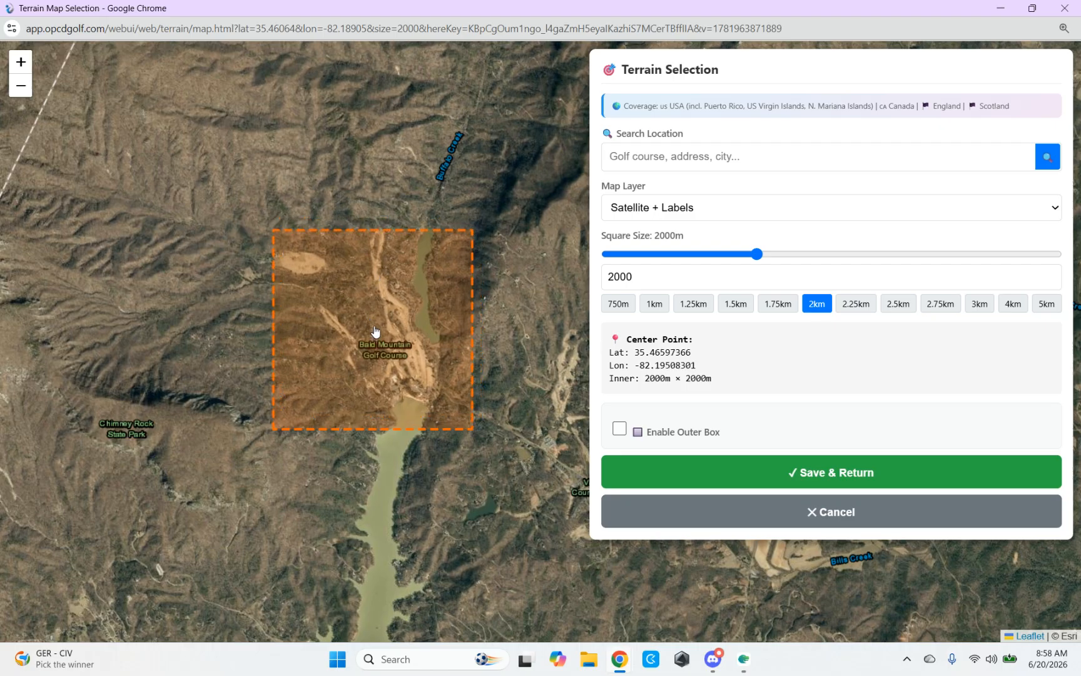
pyautogui.click(373, 327)
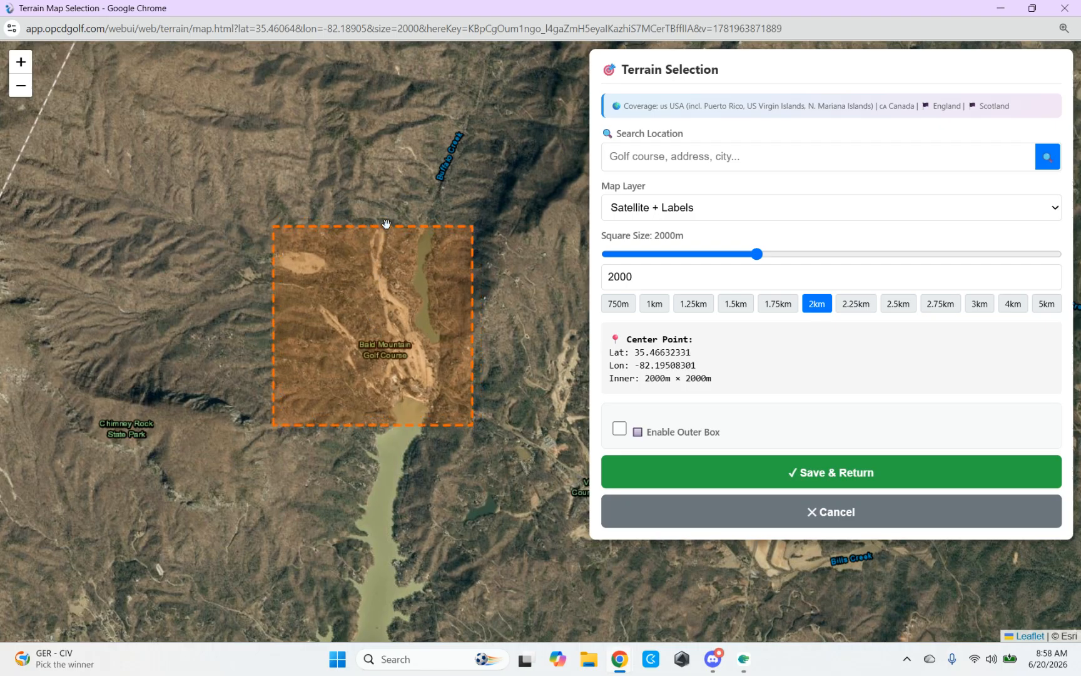
# Step: Check the terrain square's coverage of the outer holes and recentre it at about lat 35.4671, lon -82.1938
pyautogui.scroll(3, 389, 256)
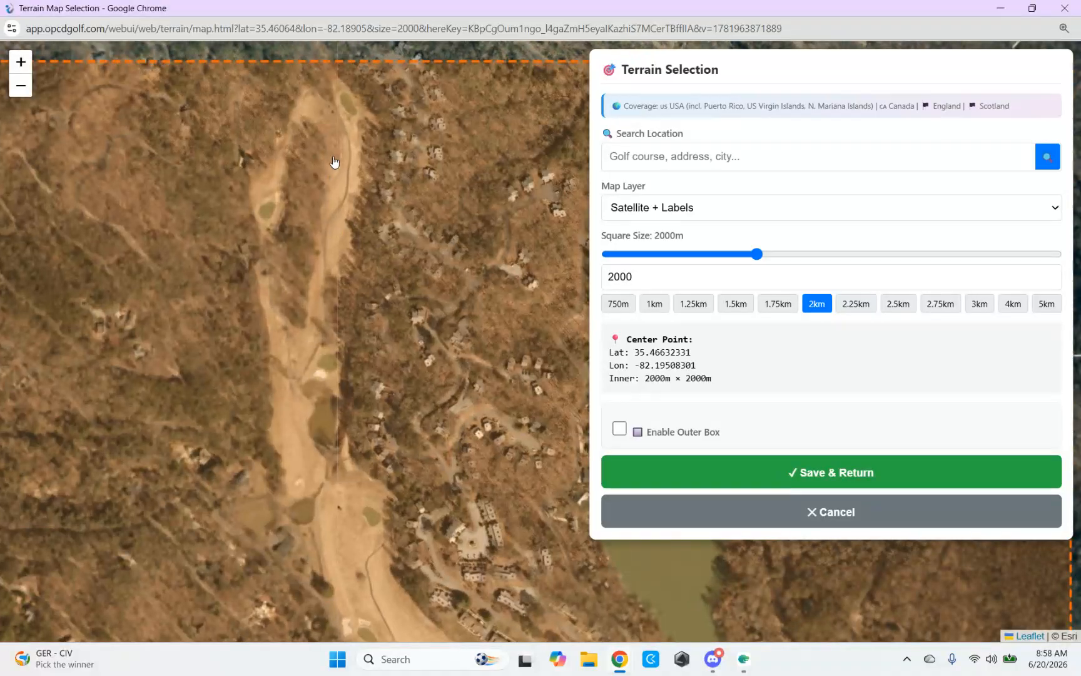
pyautogui.scroll(-1, 338, 200)
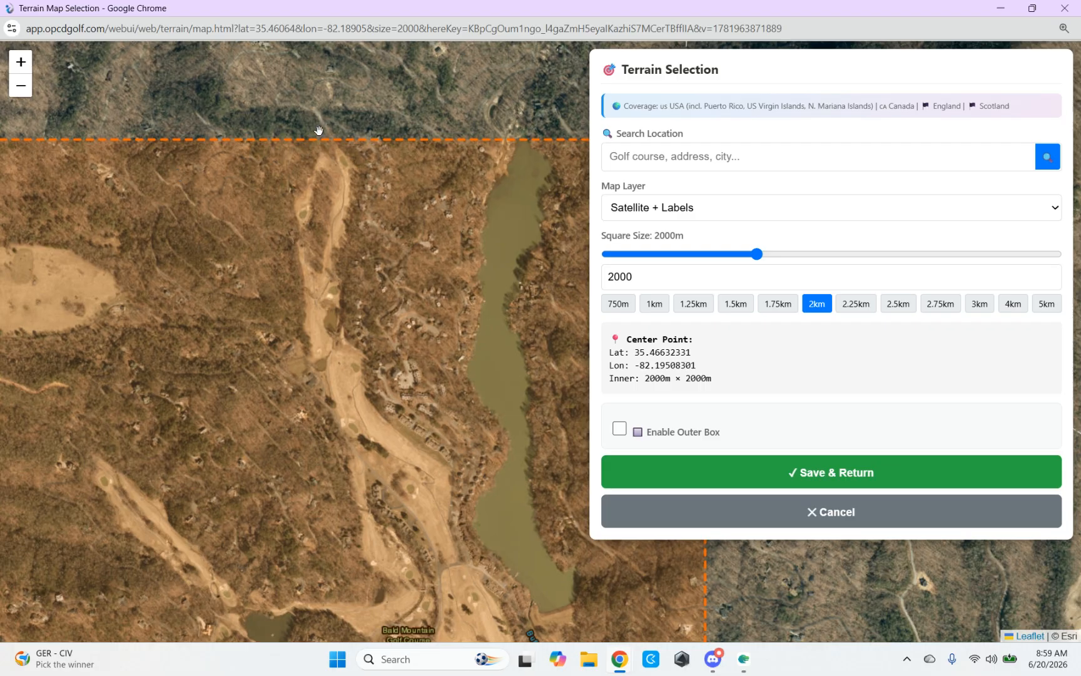
pyautogui.scroll(-1, 361, 348)
pyautogui.scroll(-2, 362, 338)
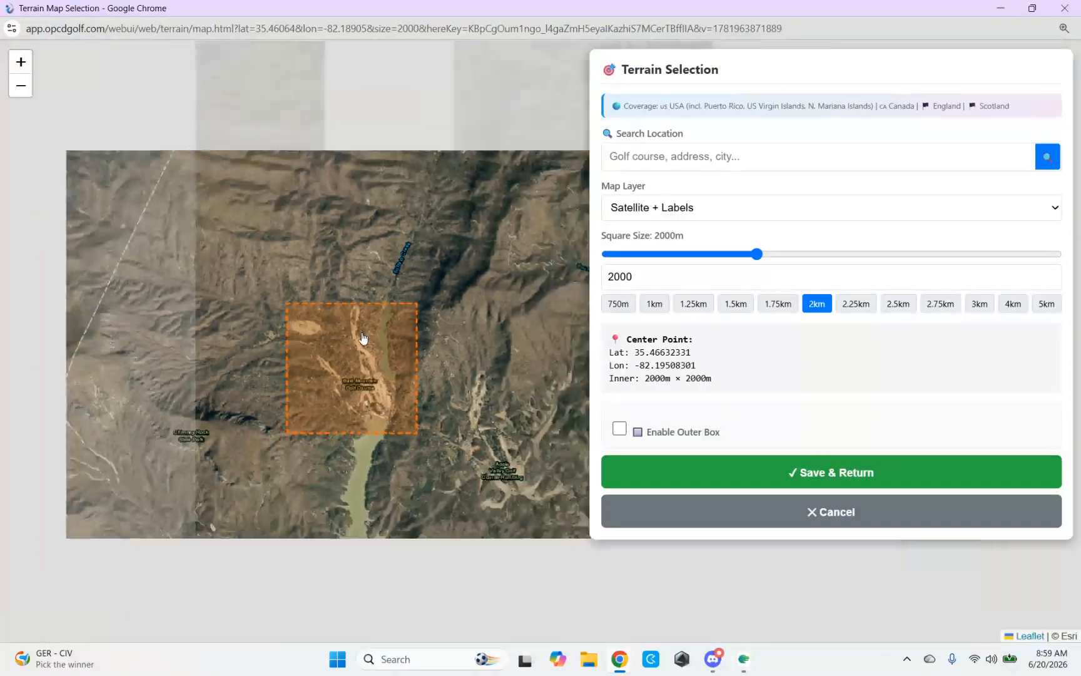
pyautogui.scroll(1, 425, 364)
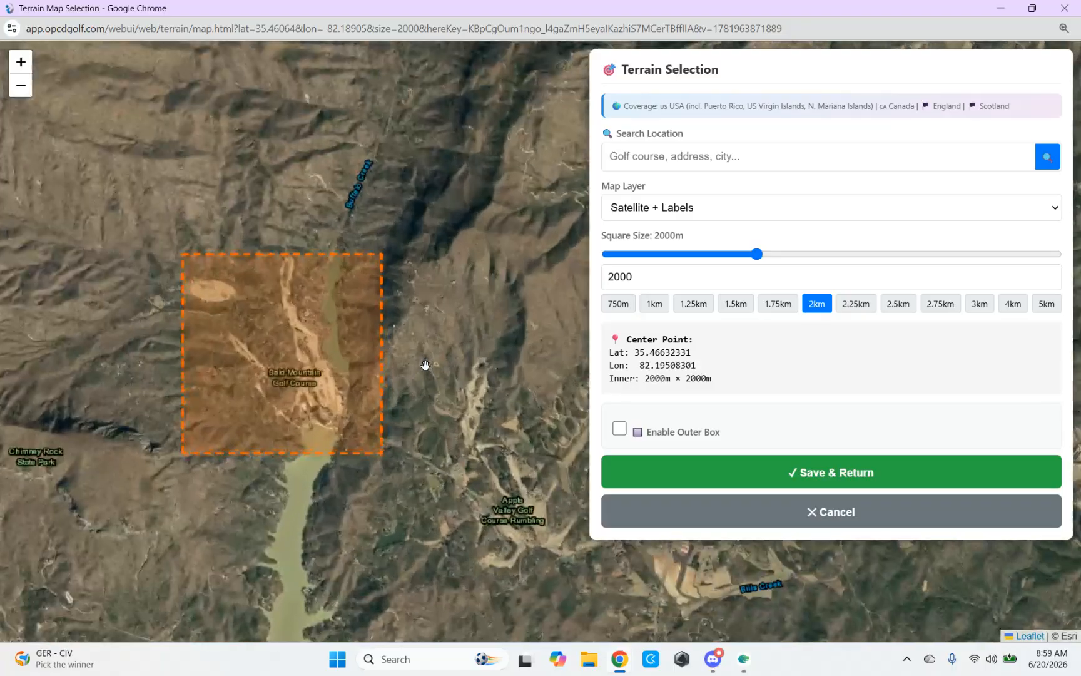
pyautogui.moveTo(297, 374); pyautogui.dragTo(336, 347)
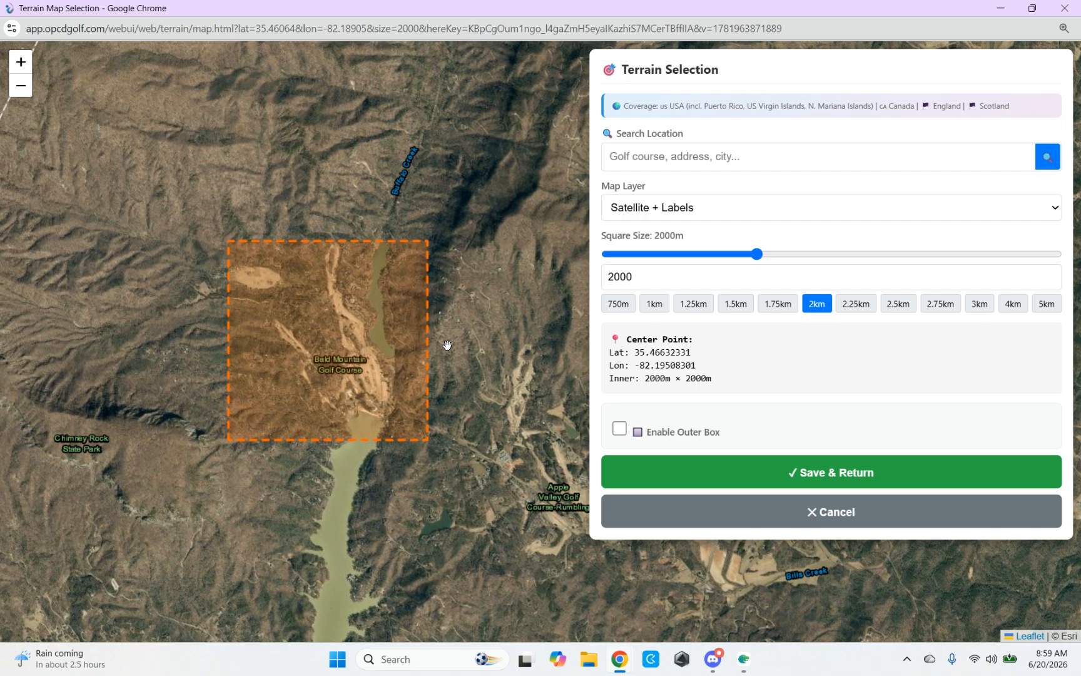
pyautogui.click(350, 338)
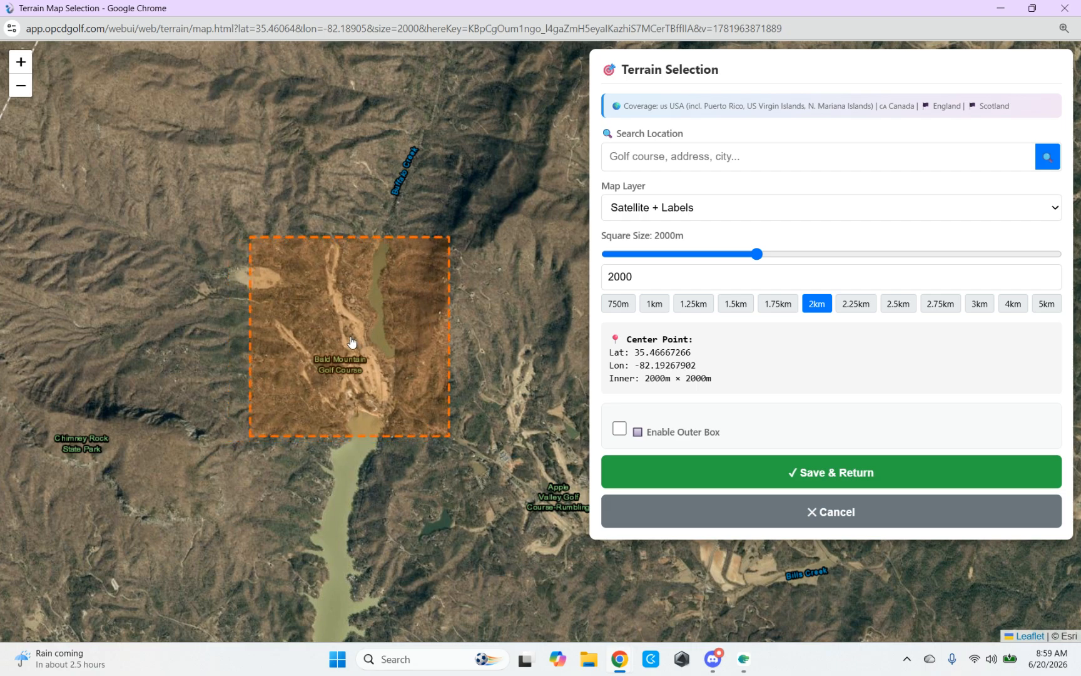
pyautogui.click(341, 338)
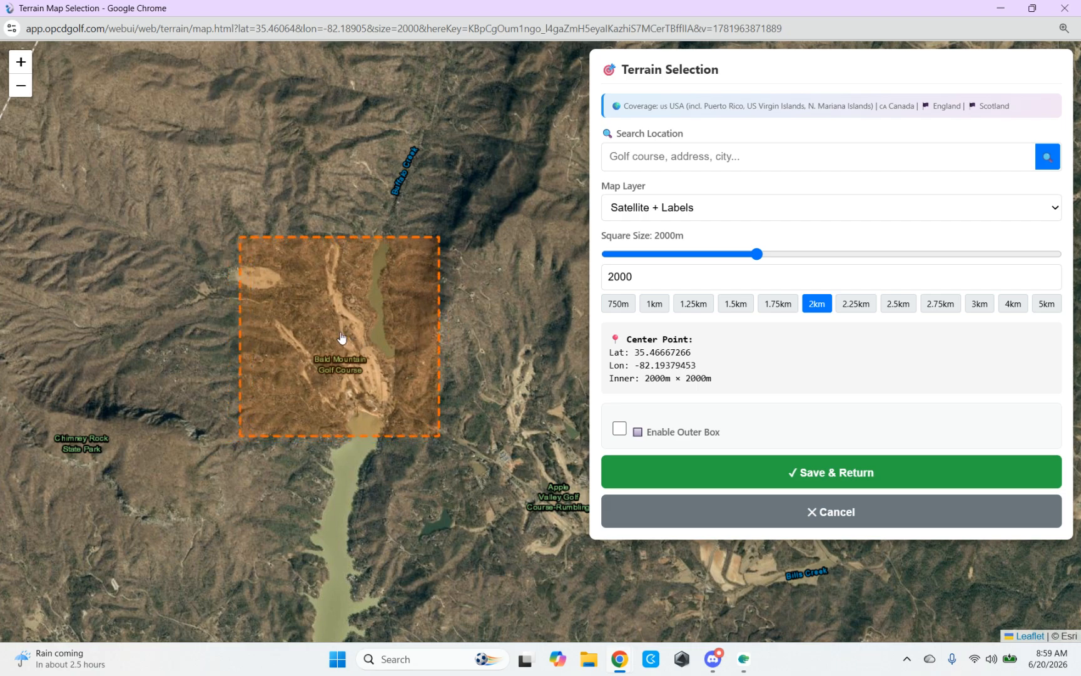
pyautogui.click(341, 334)
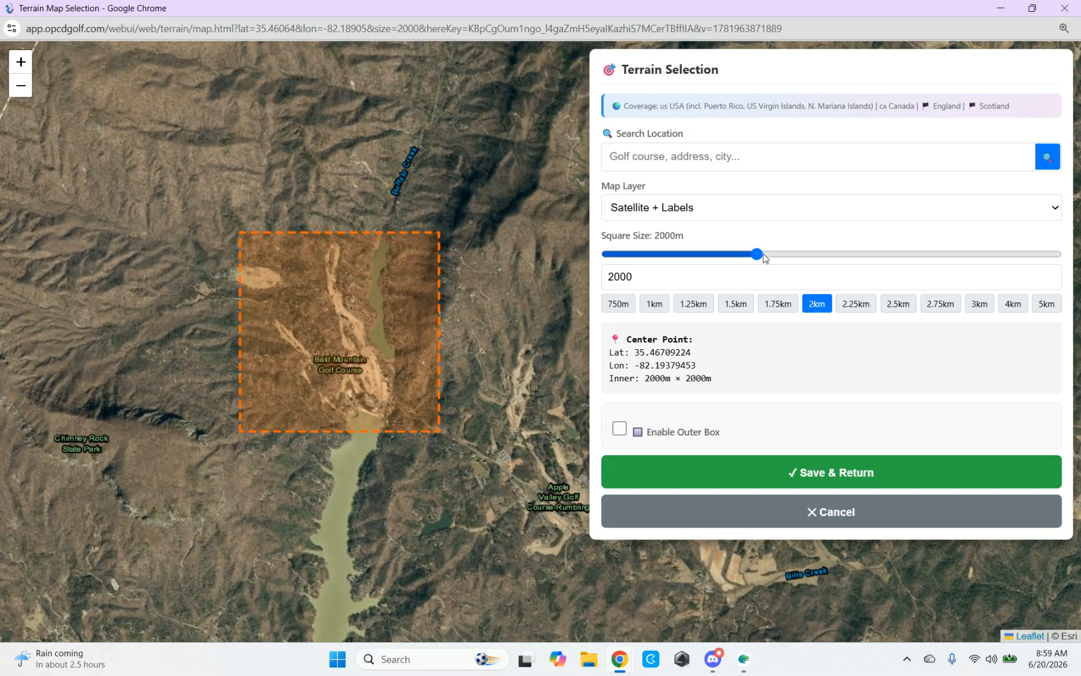
# Step: Enlarge the terrain square to 2500 m and recentre it over the course at about lat 35.4660, lon -82.1937
pyautogui.moveTo(763, 256); pyautogui.dragTo(784, 262)
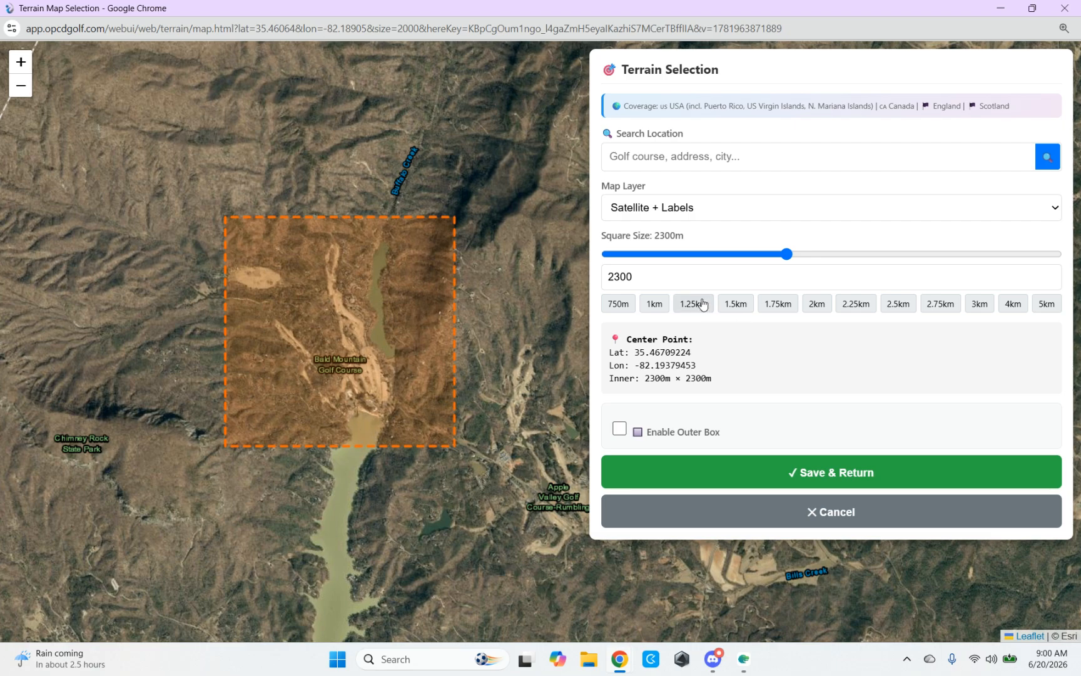
pyautogui.click(899, 305)
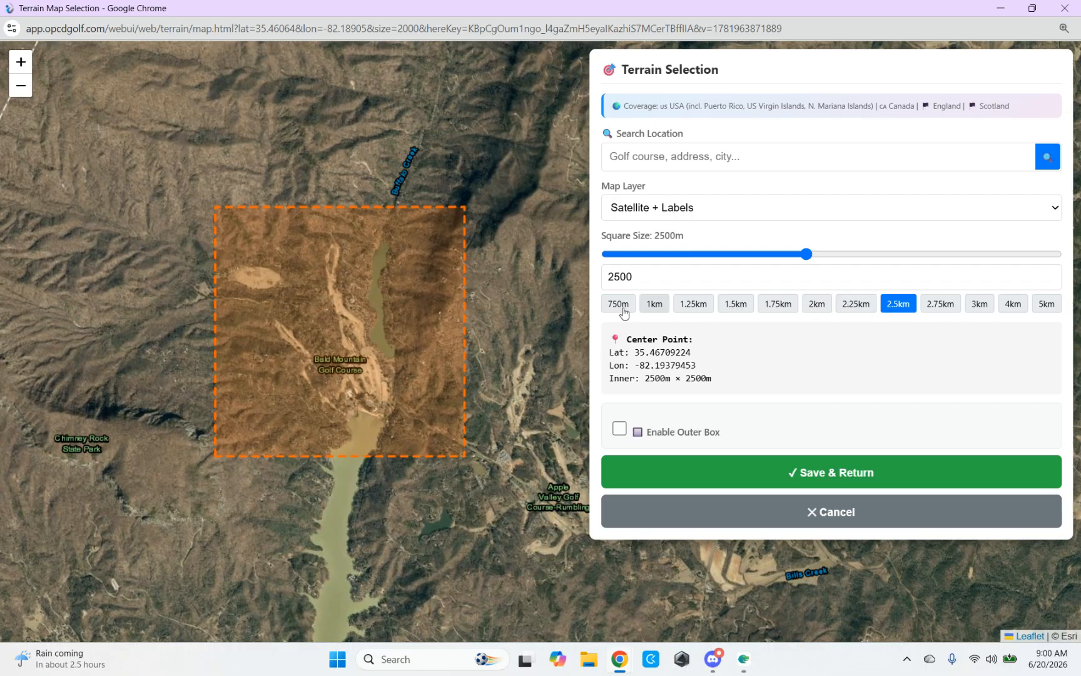
pyautogui.click(357, 340)
pyautogui.click(350, 348)
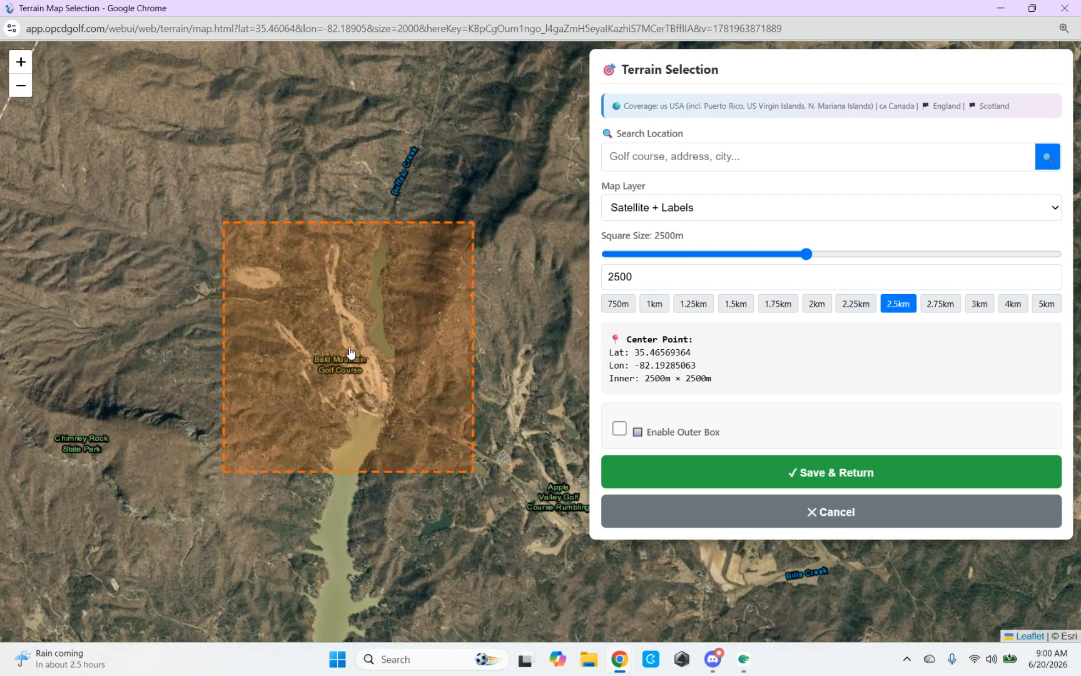
pyautogui.click(346, 344)
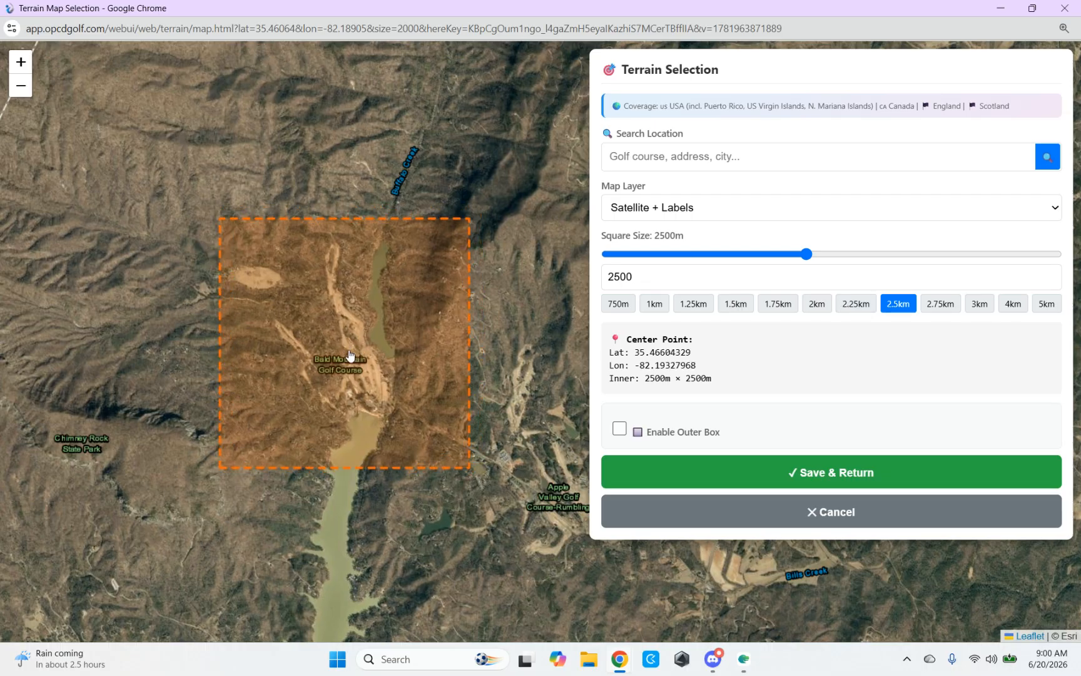
pyautogui.click(345, 351)
pyautogui.click(341, 345)
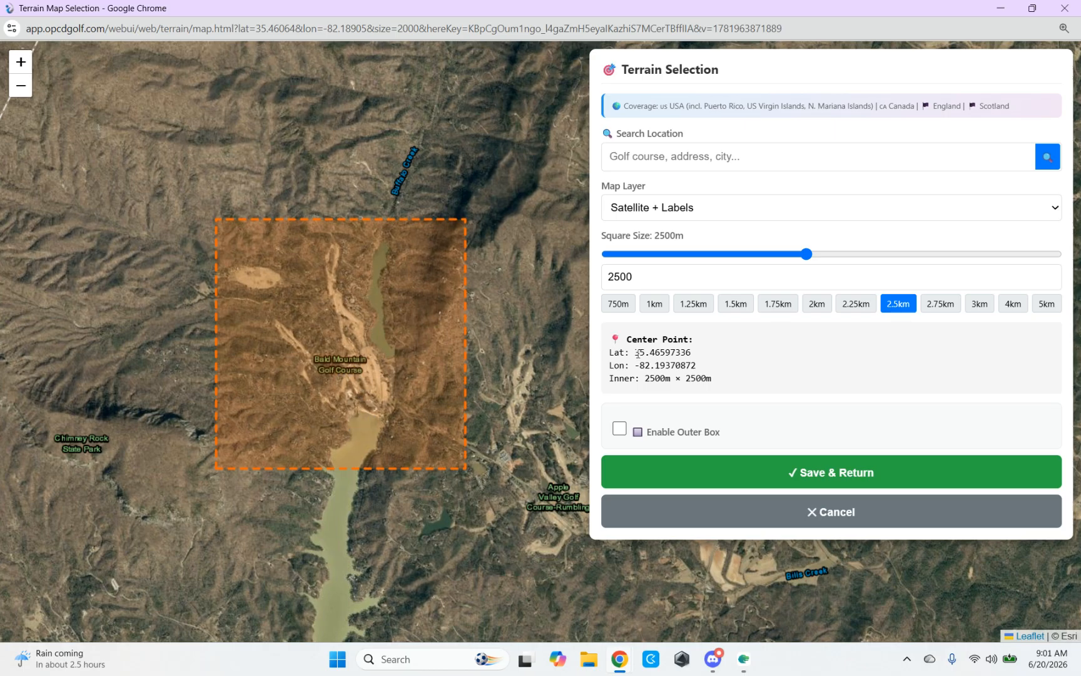
# Step: Set the terrain square size to 2.75 km and recentre it at about lat 35.4647, lon -82.1935
pyautogui.click(941, 306)
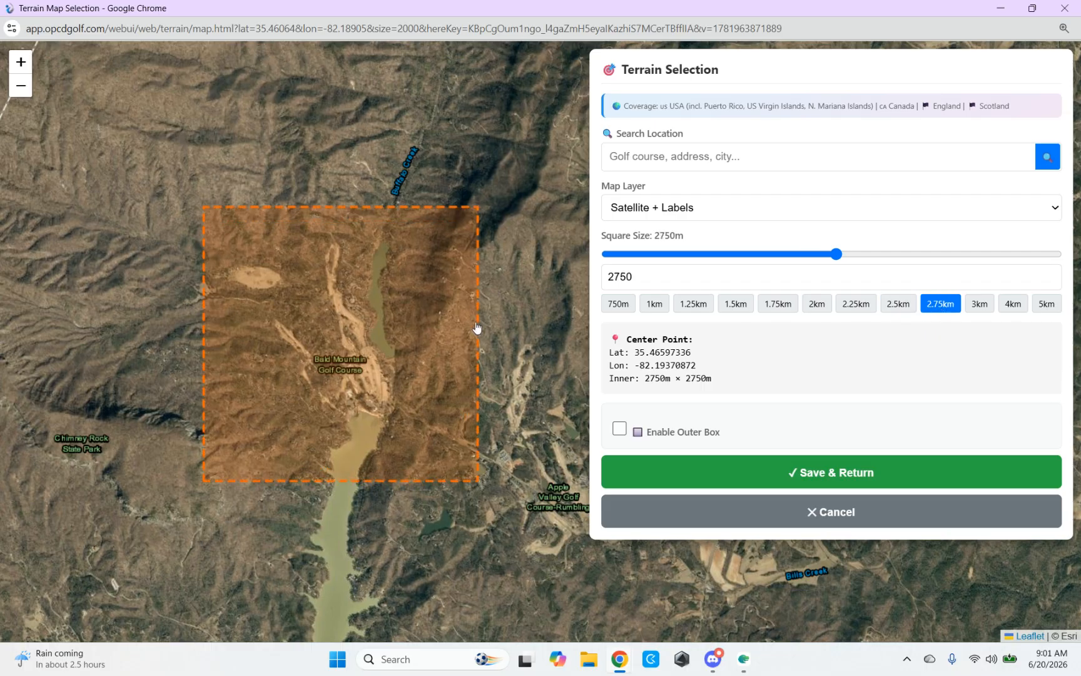
pyautogui.click(357, 341)
pyautogui.click(344, 344)
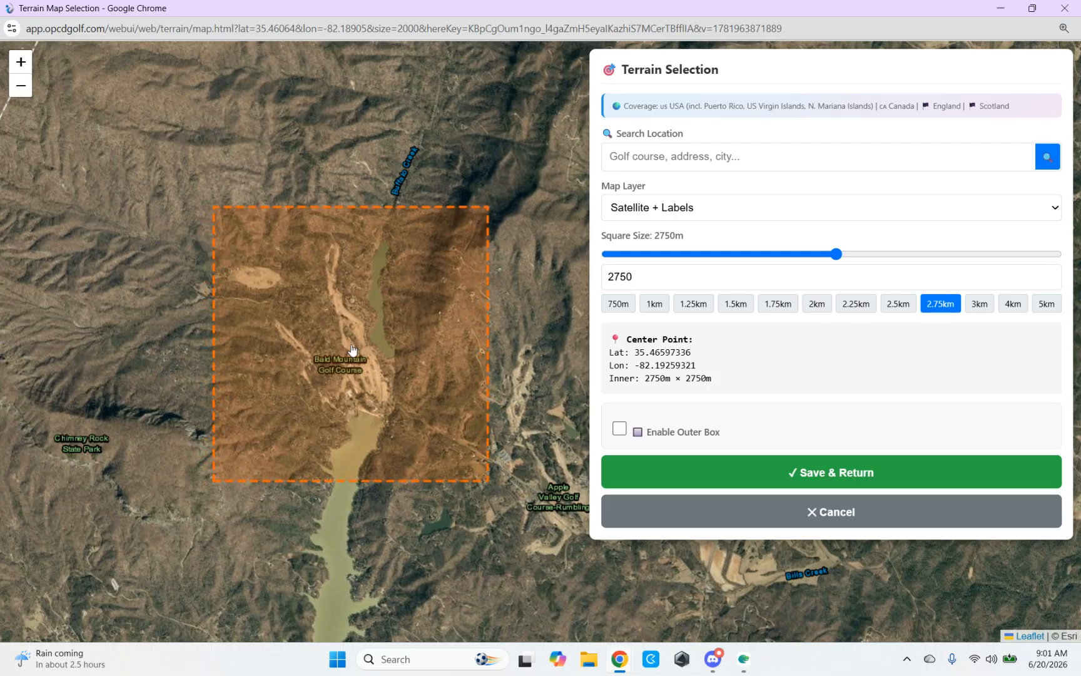
pyautogui.click(341, 357)
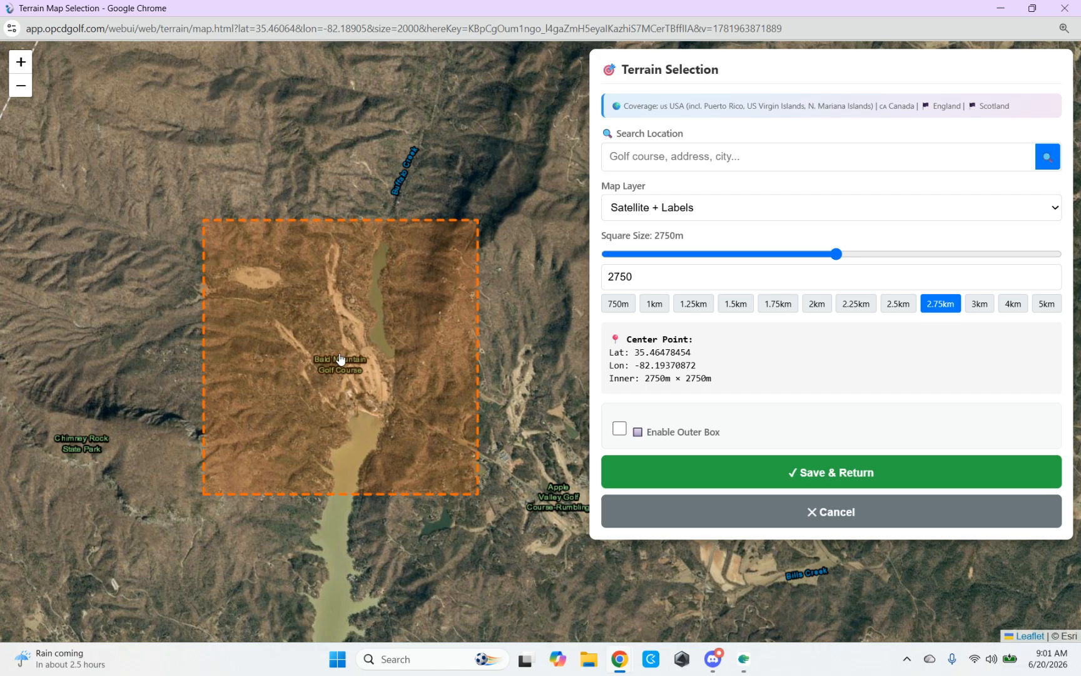
pyautogui.click(343, 359)
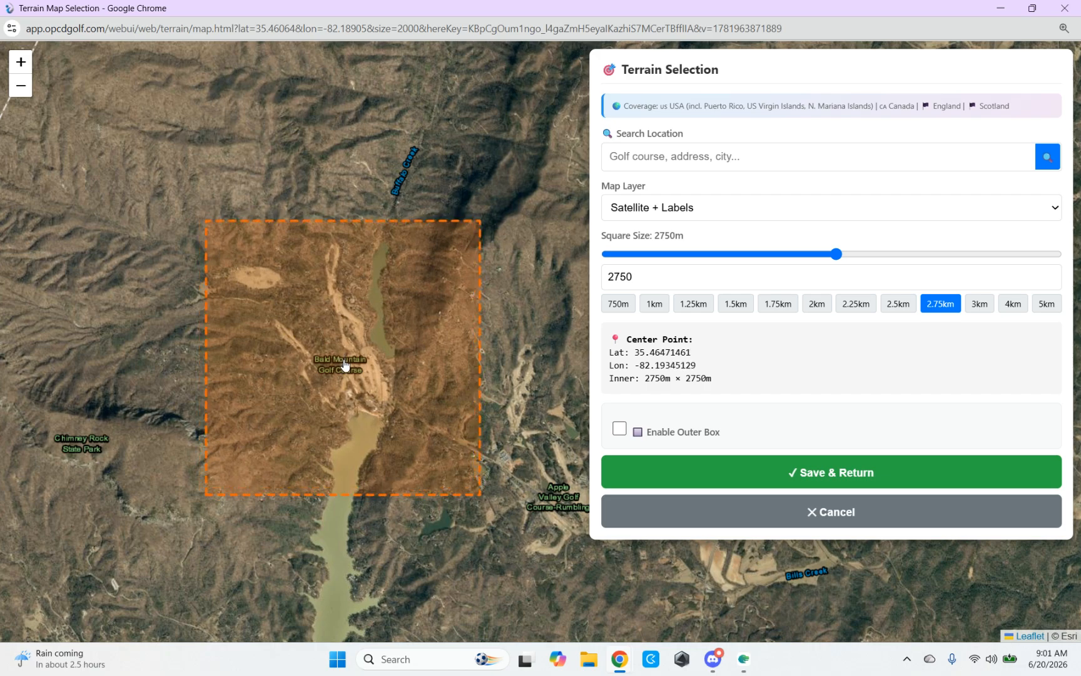
# Step: Fine-tune the 2750 m square's position around the course, centring it at about lat 35.4649, lon -82.1942
pyautogui.moveTo(351, 448); pyautogui.dragTo(362, 408)
pyautogui.moveTo(350, 291); pyautogui.dragTo(361, 315)
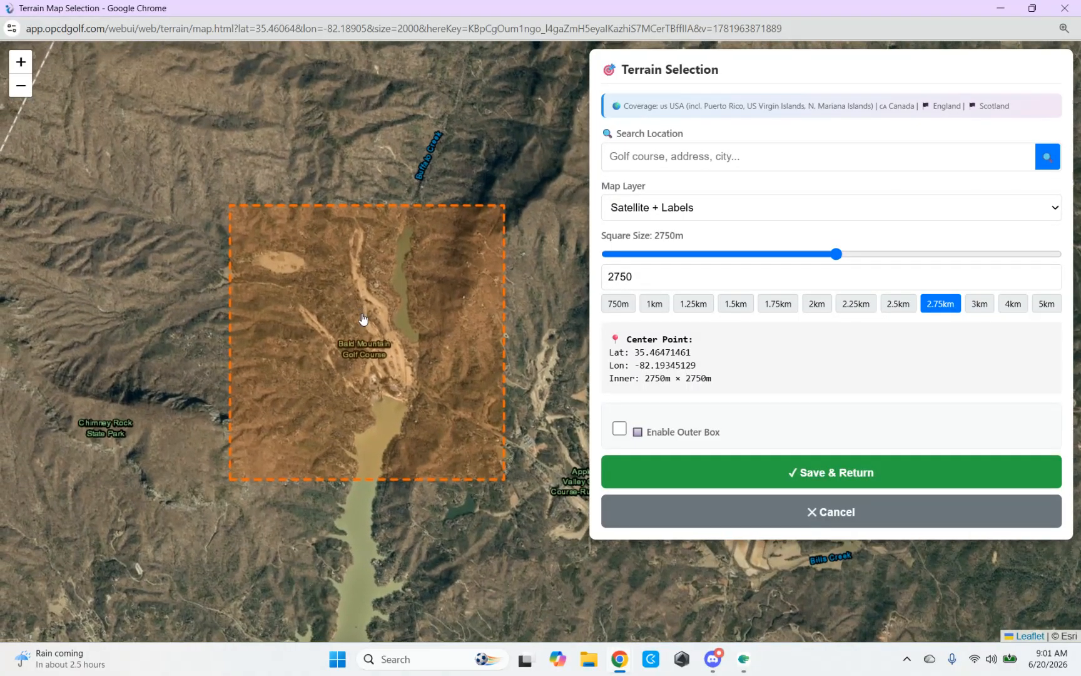
pyautogui.click(353, 328)
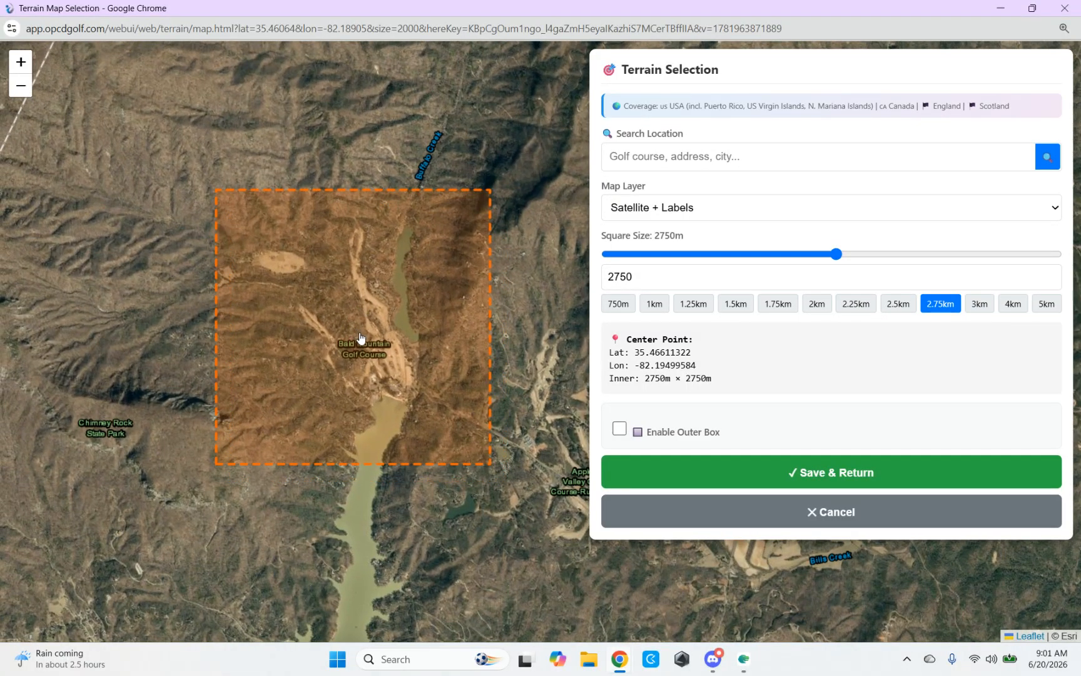
pyautogui.click(362, 348)
pyautogui.click(351, 355)
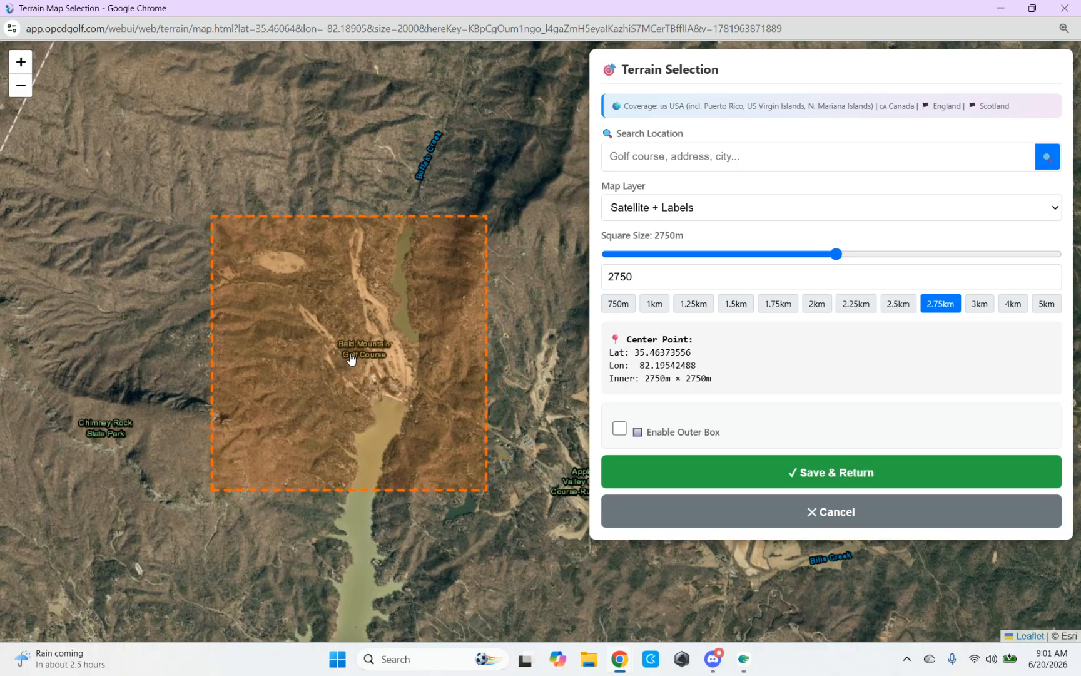
pyautogui.click(363, 324)
pyautogui.click(350, 339)
pyautogui.click(361, 342)
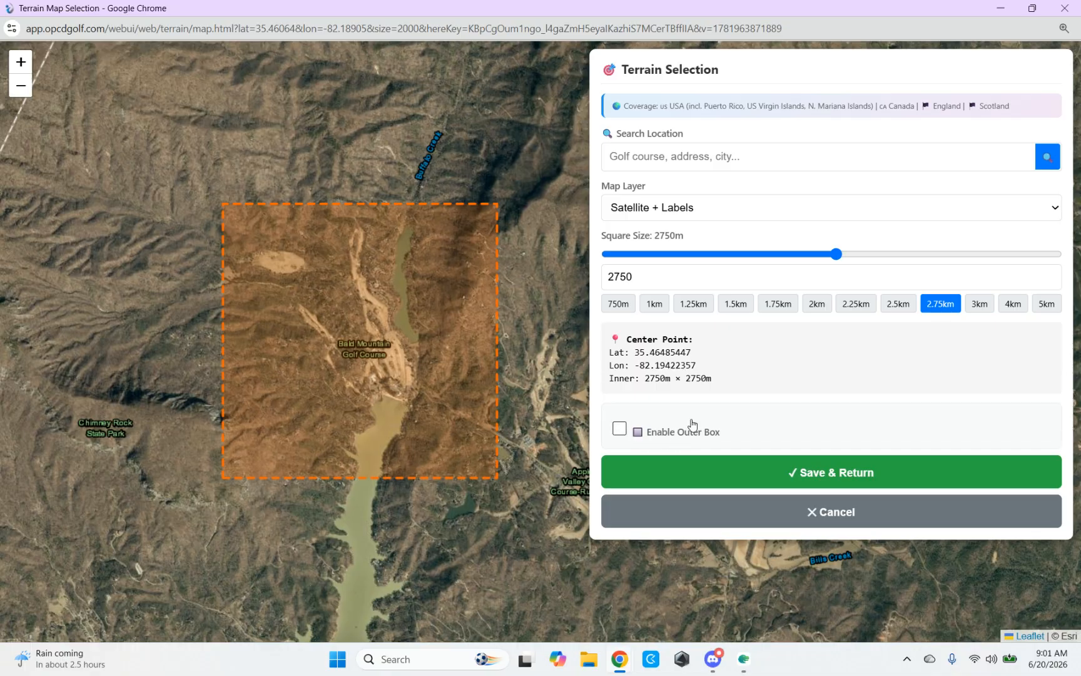
# Step: Enable the outer box and set its buffer to 1400 m per side, checking its coverage of the surrounding terrain
pyautogui.click(619, 430)
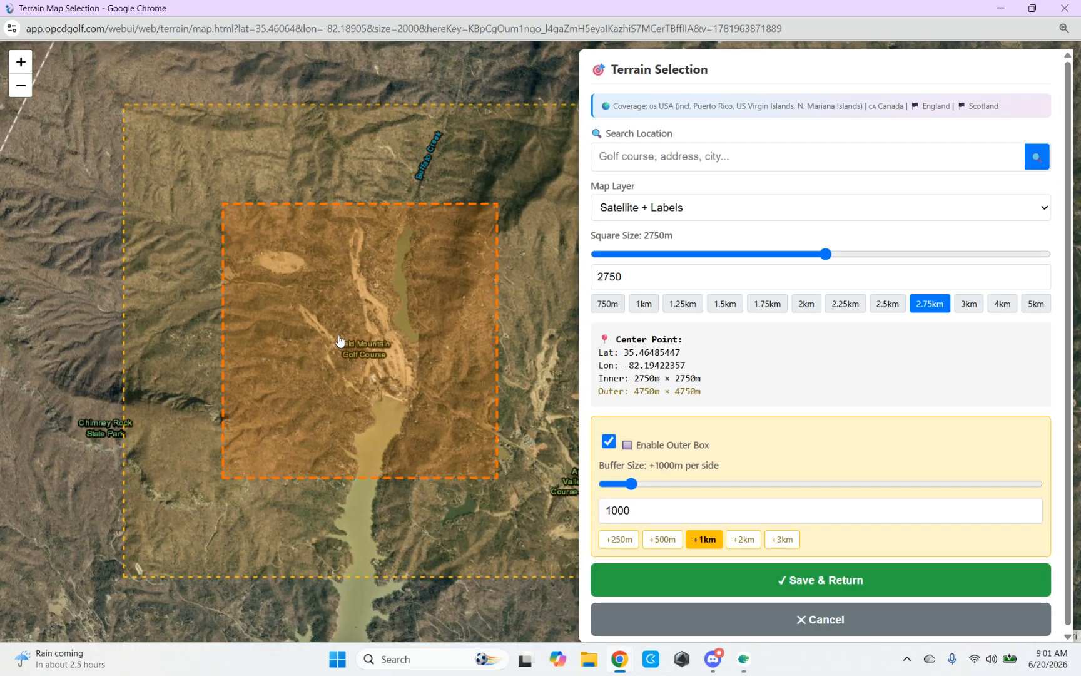
pyautogui.scroll(-1, 339, 346)
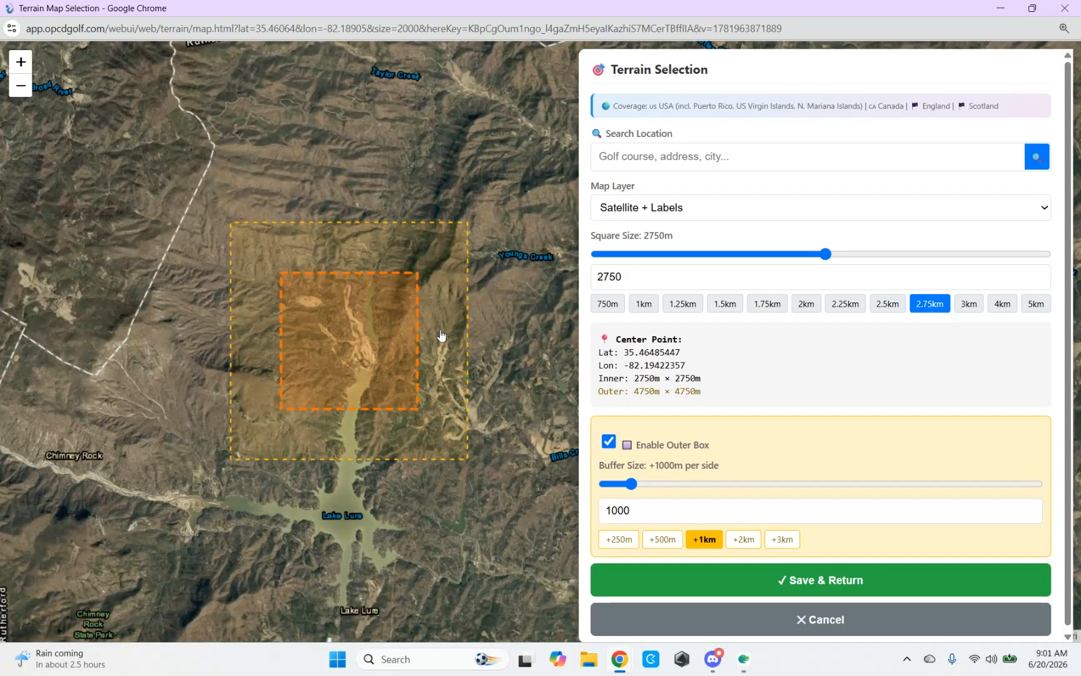
pyautogui.scroll(1, 418, 340)
pyautogui.scroll(-1, 428, 333)
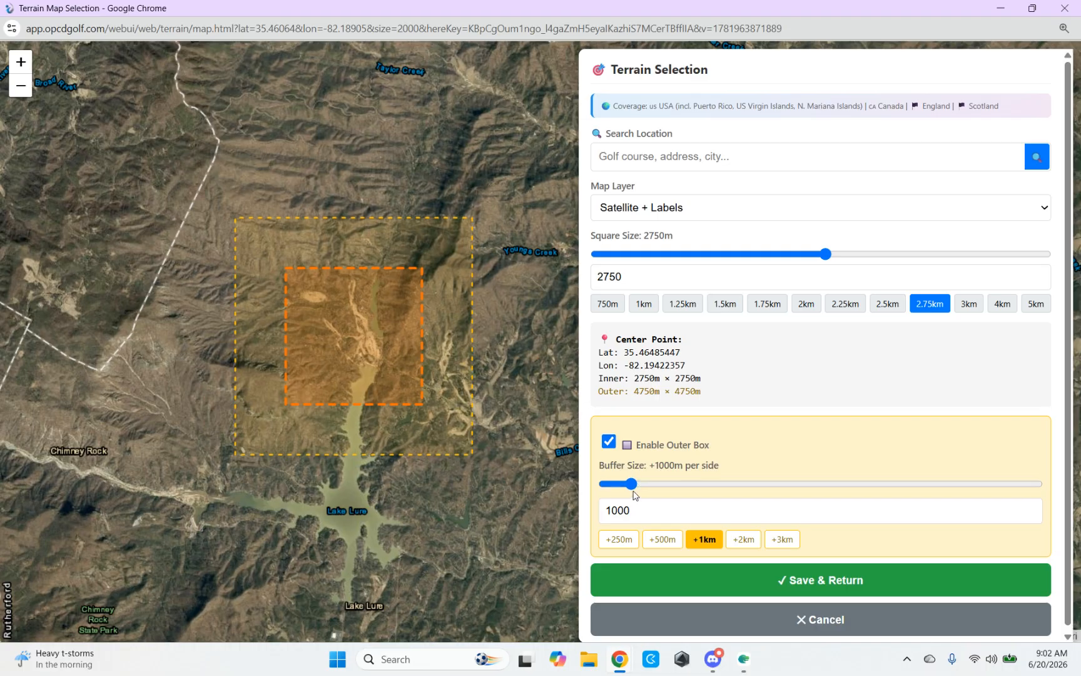
pyautogui.moveTo(632, 485); pyautogui.dragTo(640, 485)
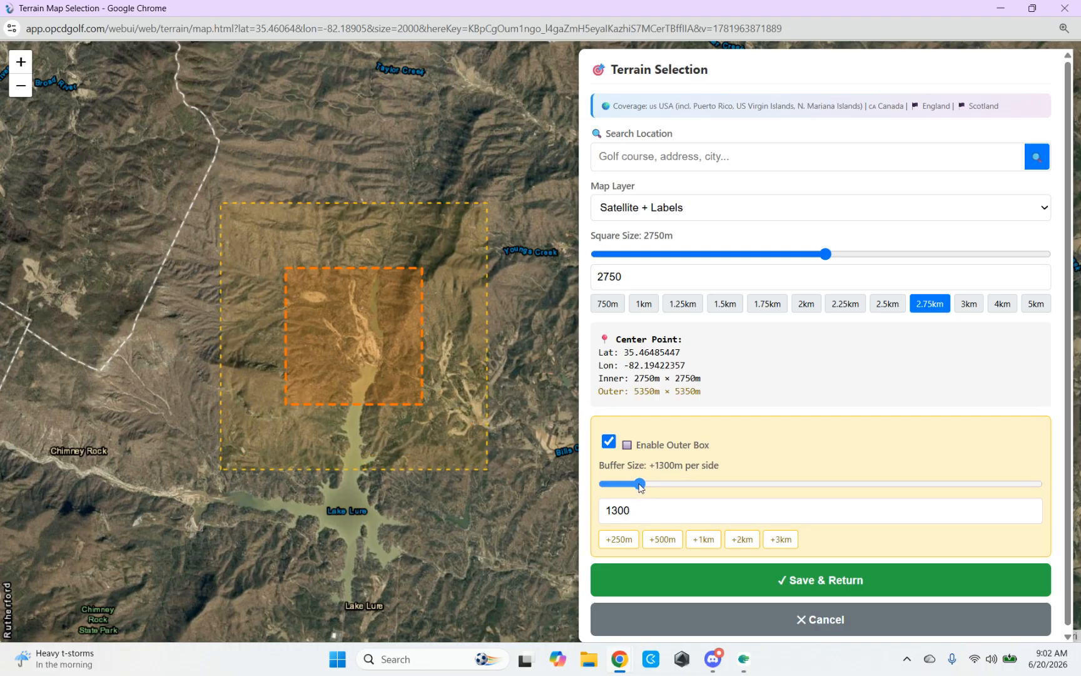
pyautogui.moveTo(640, 485); pyautogui.dragTo(644, 488)
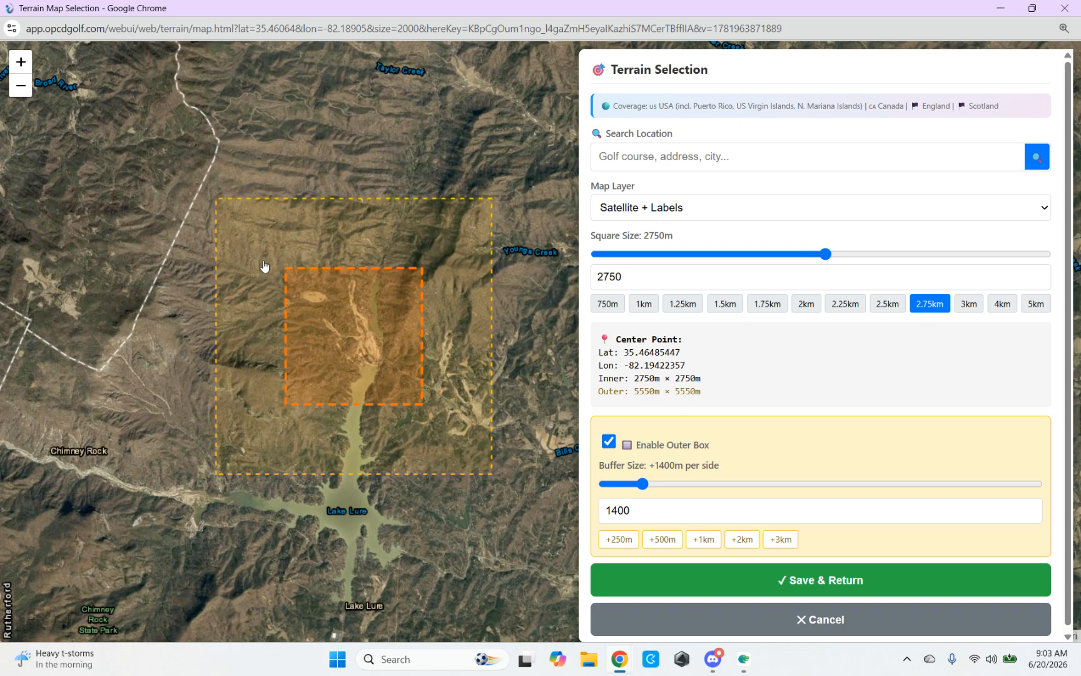
# Step: Try several positions for the inner and outer boxes and centre them at about lat 35.4657, lon -82.1944
pyautogui.click(355, 324)
pyautogui.click(343, 298)
pyautogui.click(340, 274)
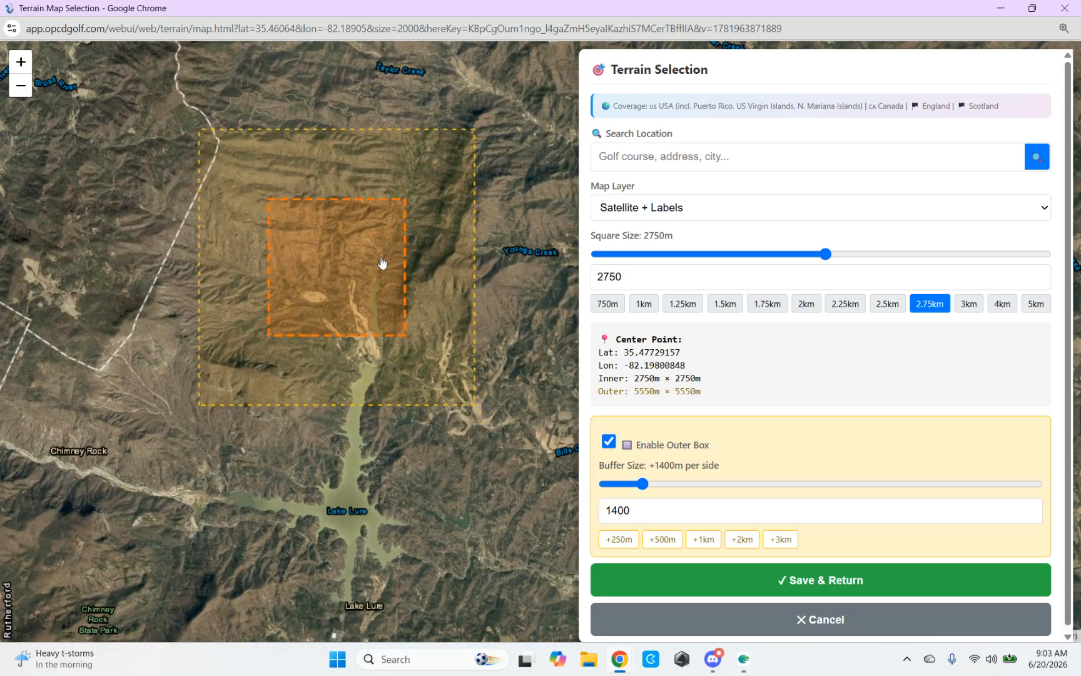
pyautogui.click(404, 262)
pyautogui.click(350, 351)
pyautogui.click(304, 334)
pyautogui.click(350, 322)
pyautogui.click(348, 335)
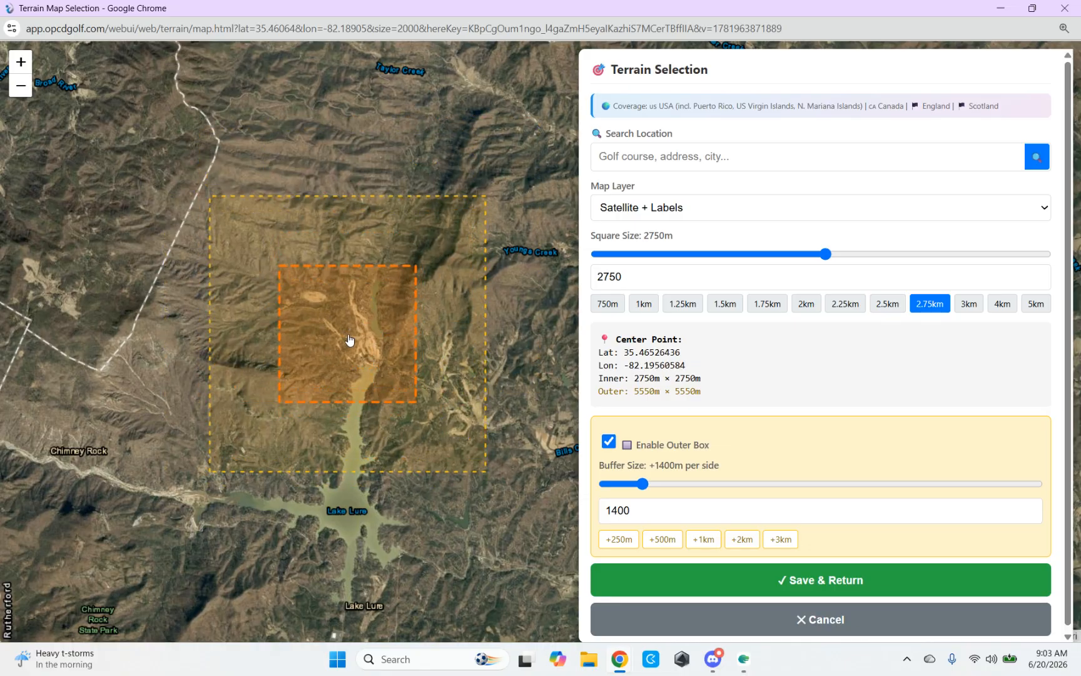
pyautogui.click(354, 334)
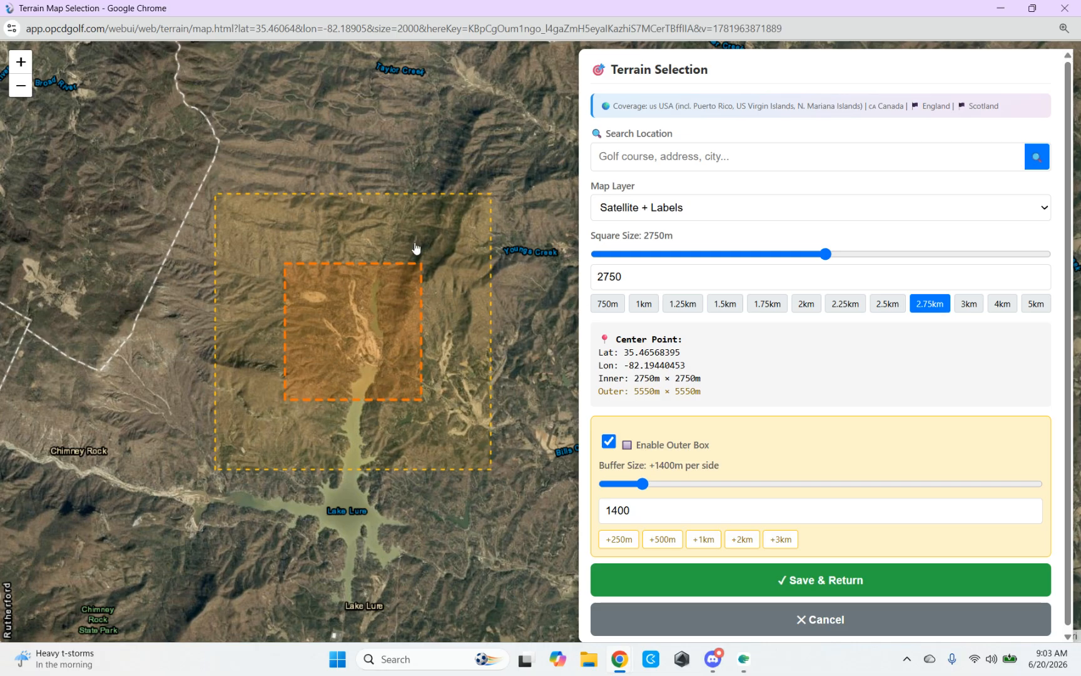
# Step: Save the terrain selection back to the course workflow and review the LiDAR data preview and request options
pyautogui.scroll(-1, 807, 338)
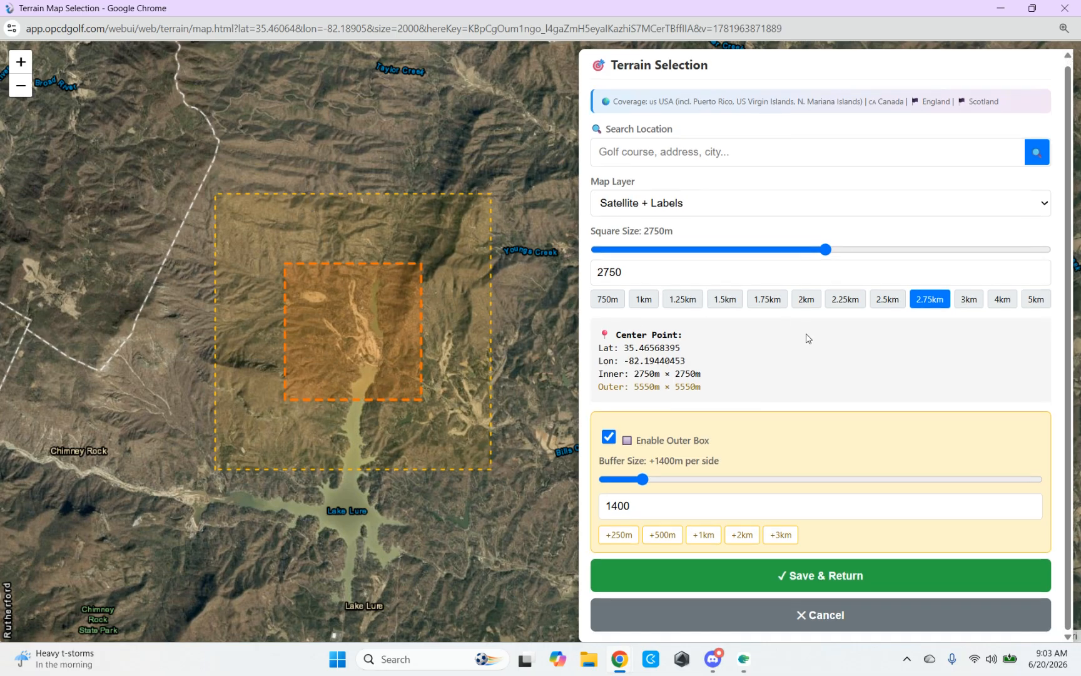
pyautogui.click(823, 575)
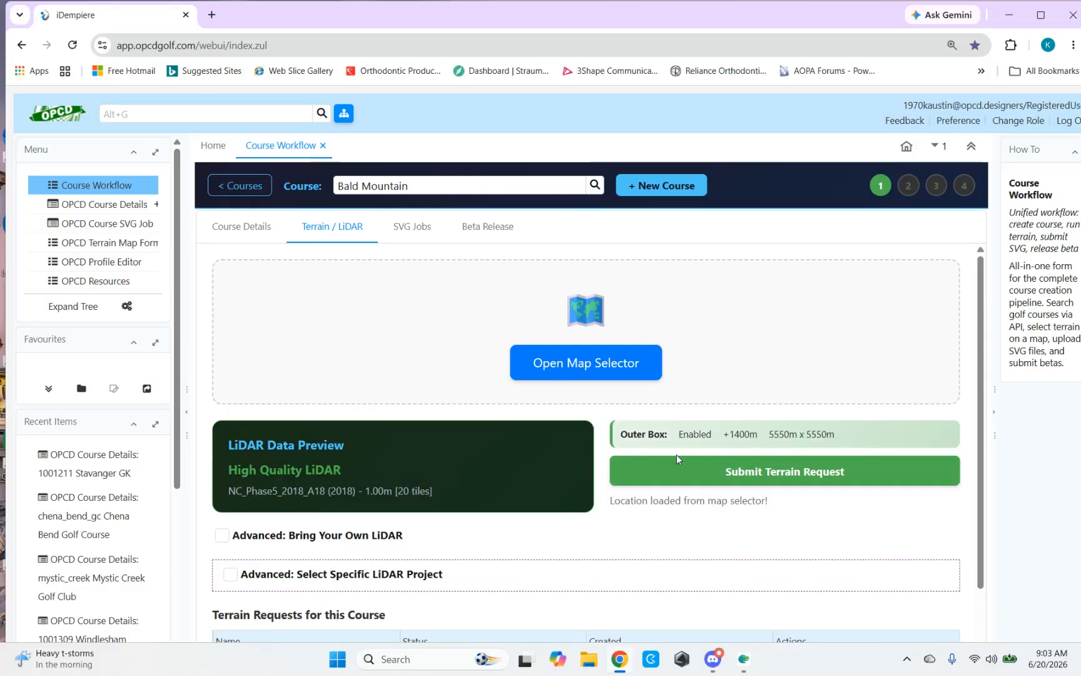
pyautogui.scroll(-1, 529, 394)
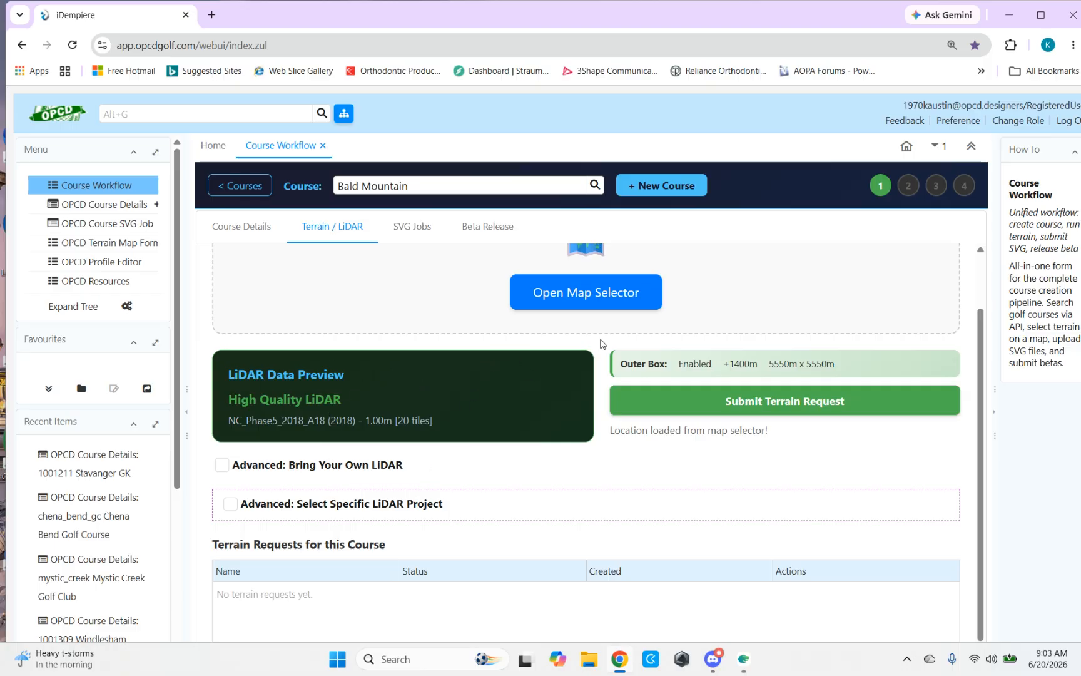
pyautogui.scroll(-1, 488, 374)
pyautogui.scroll(2, 451, 355)
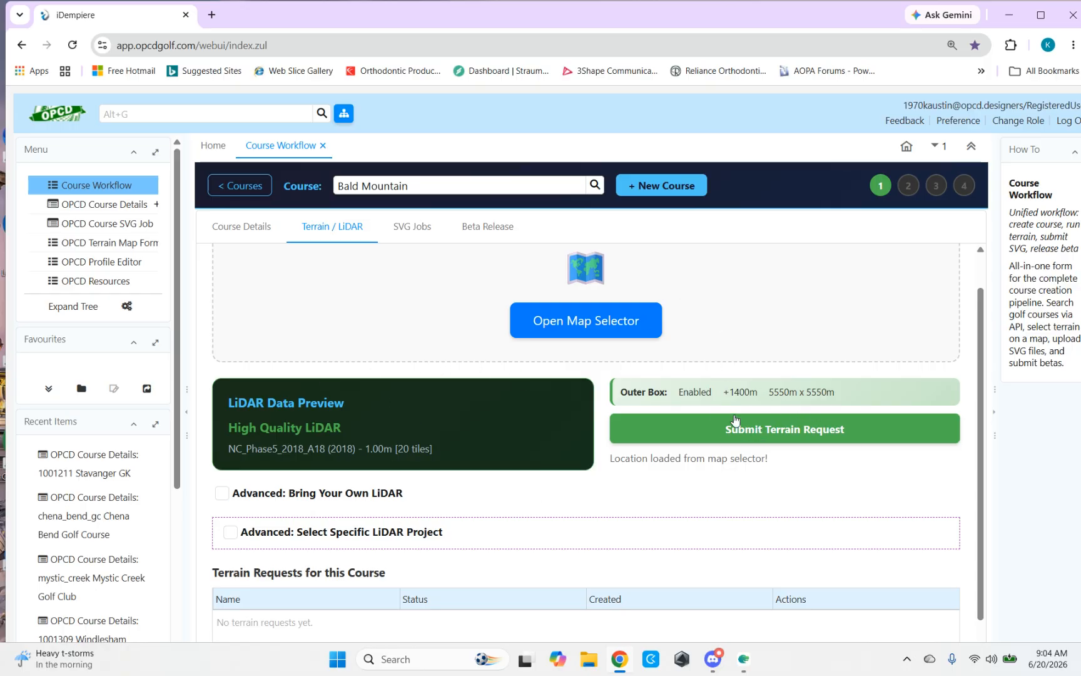
pyautogui.scroll(-1, 632, 355)
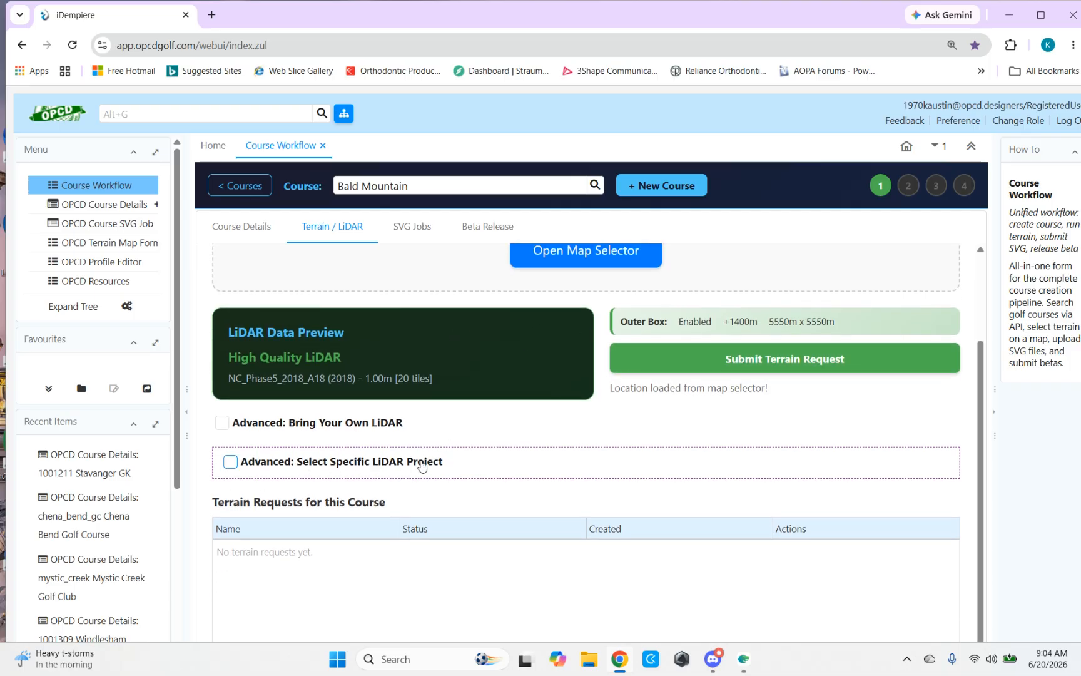
# Step: Show the specific LiDAR project options, examine each project's year, resolution, coverage and tiles, and turn the option off again
pyautogui.click(230, 463)
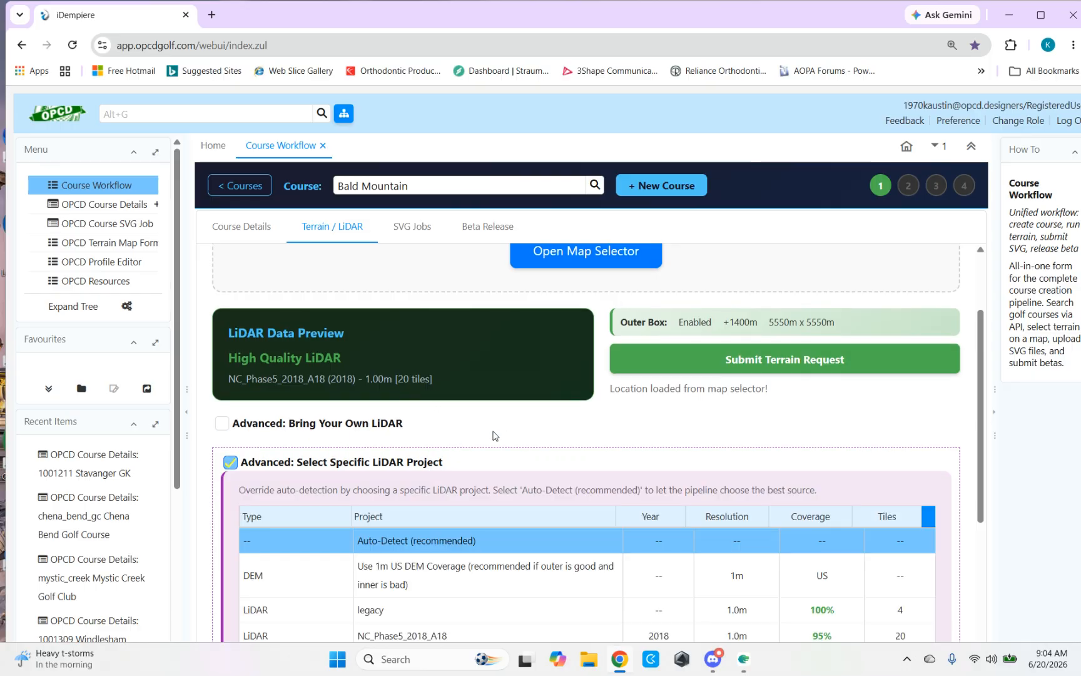
pyautogui.scroll(-5, 470, 445)
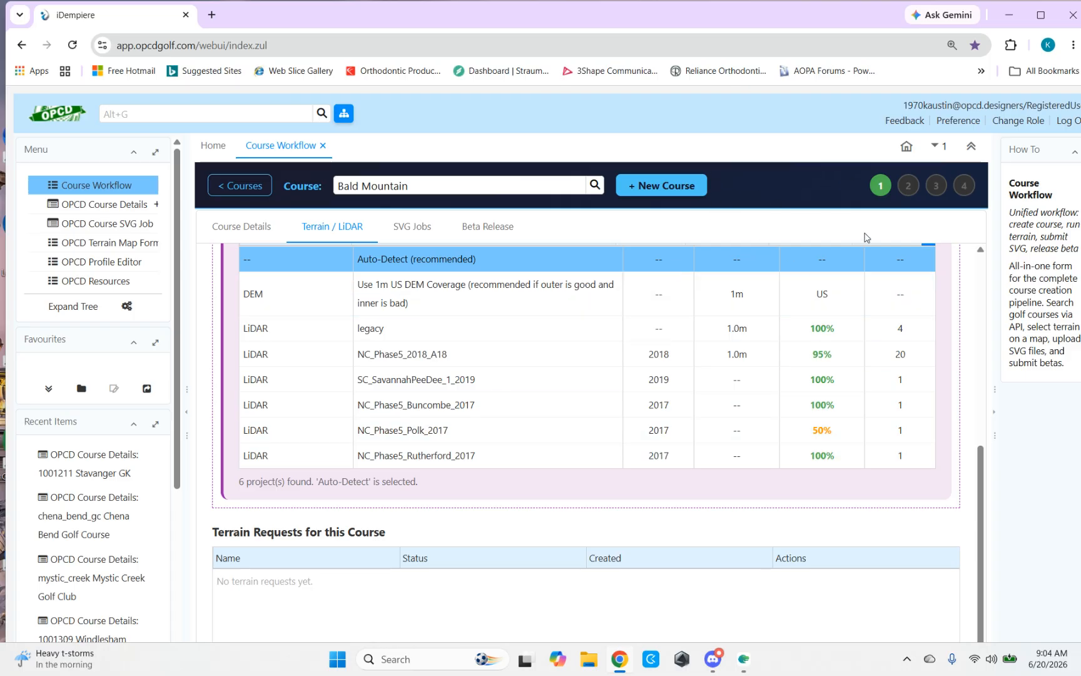
pyautogui.scroll(2, 483, 408)
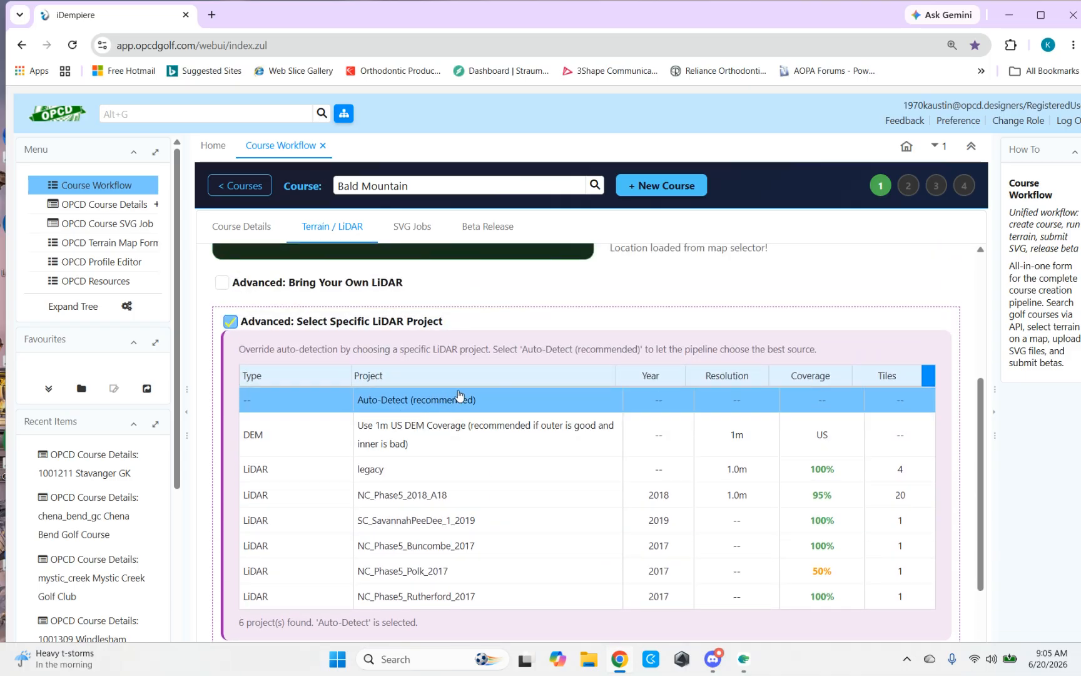
pyautogui.scroll(-1, 563, 466)
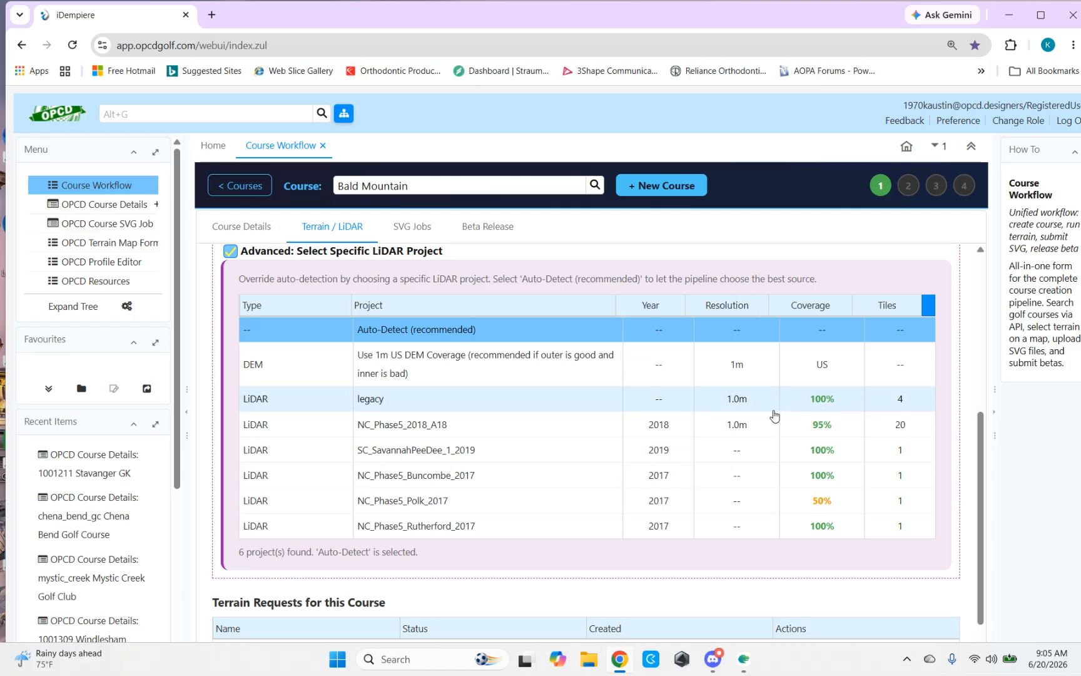
pyautogui.scroll(2, 469, 397)
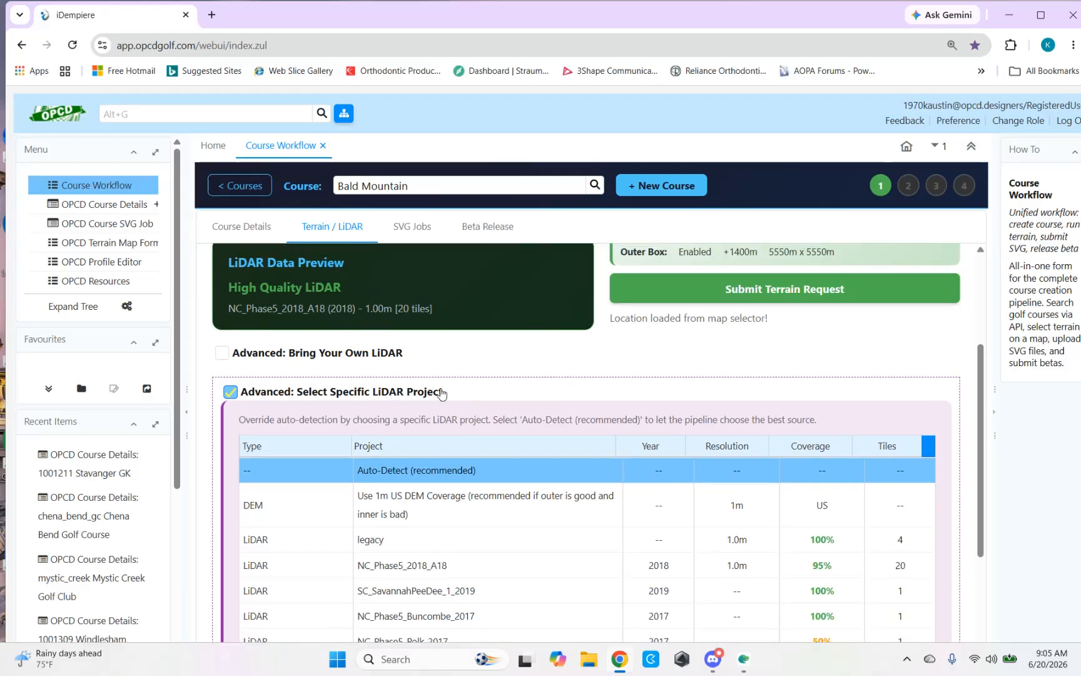
pyautogui.scroll(3, 441, 391)
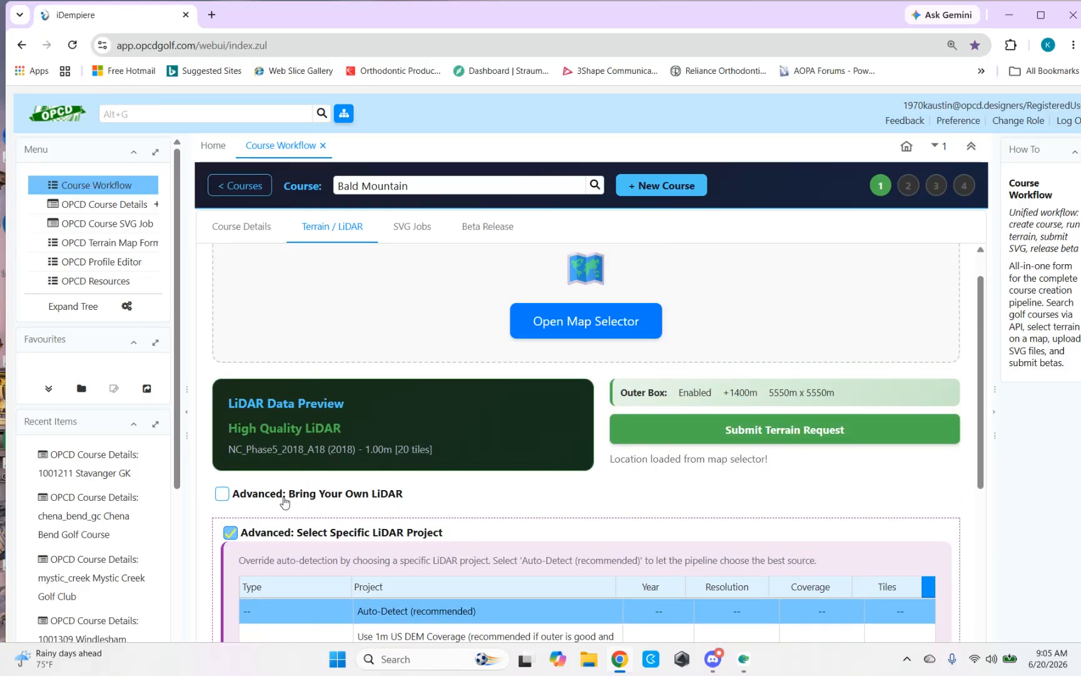
pyautogui.click(230, 534)
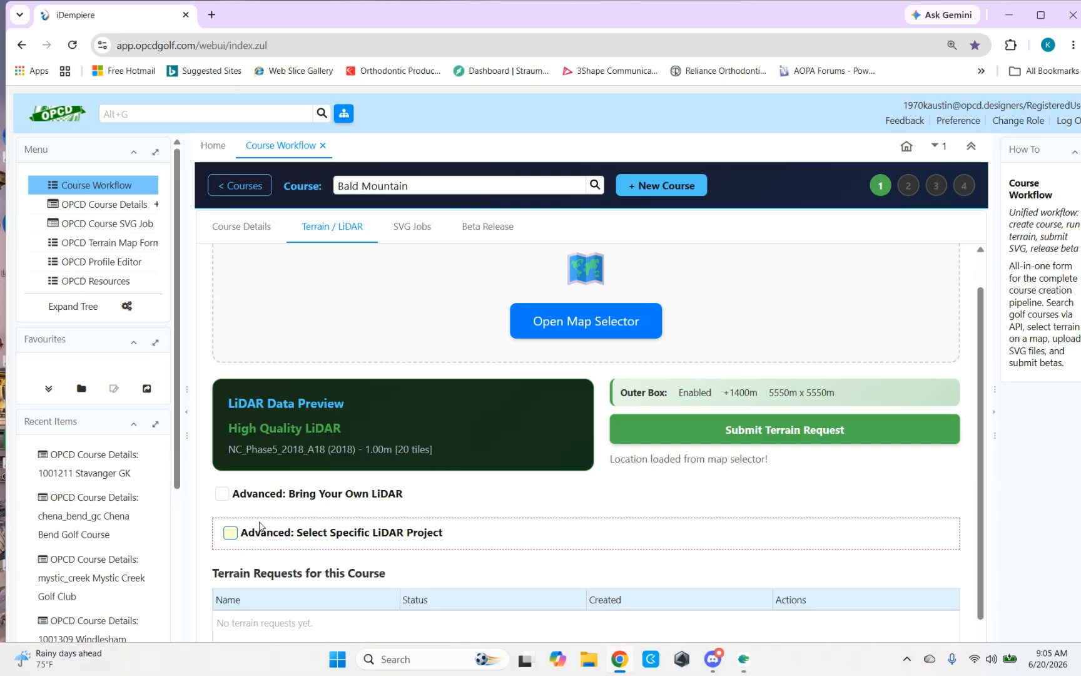
# Step: Submit the terrain request for Bald Mountain and check its entry in the course's terrain requests
pyautogui.click(759, 432)
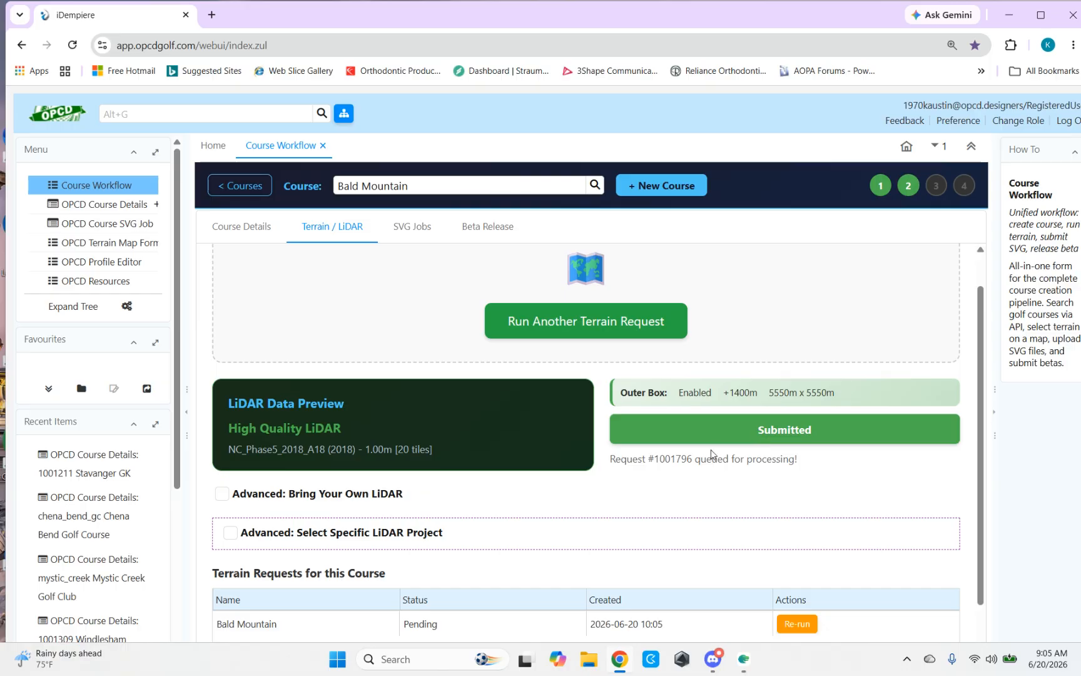
pyautogui.scroll(-2, 672, 519)
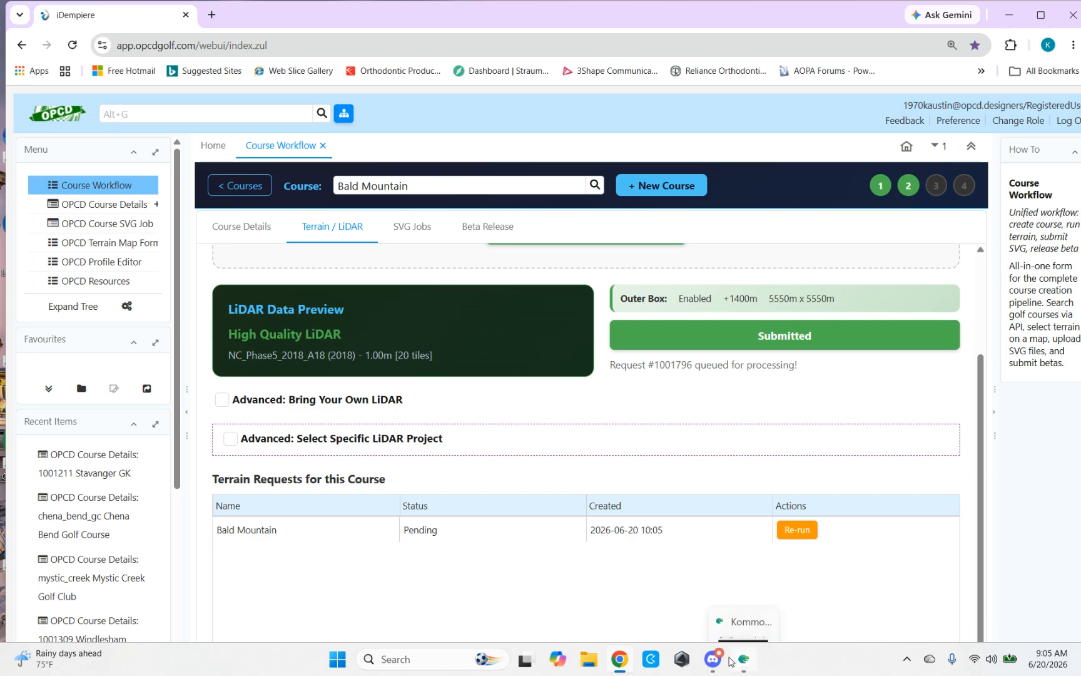
# Step: Switch to Discord and read the OPCD_GOLF_BOT messages on Bald Mountain's terrain generation, including package contents, elevation data, areas and download link
pyautogui.moveTo(712, 661)
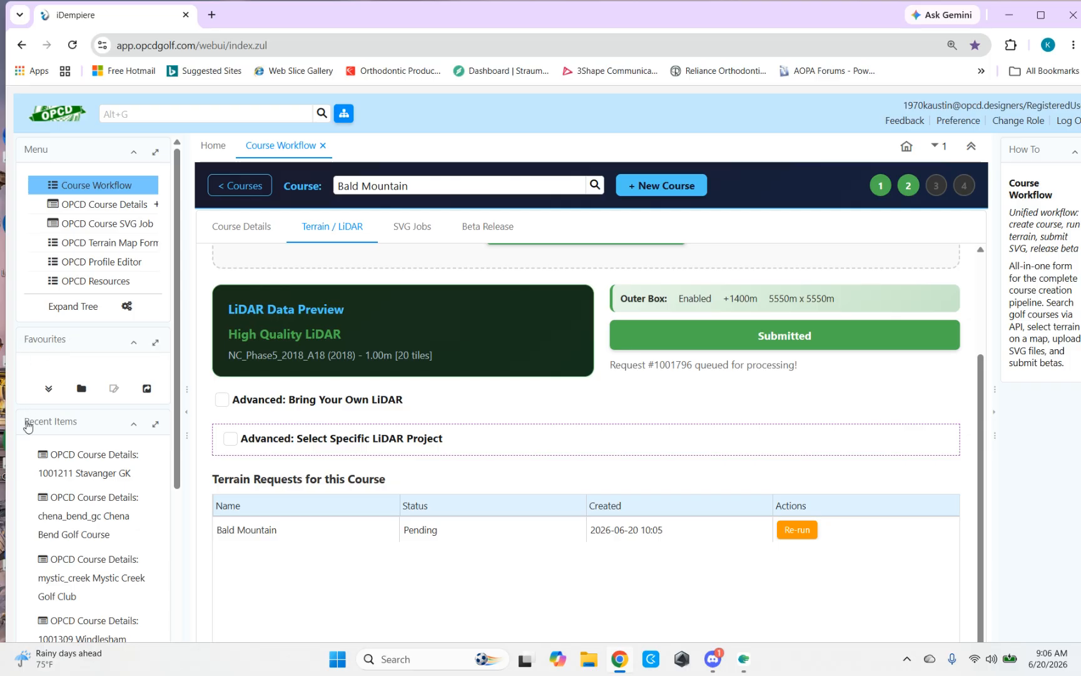
pyautogui.hotkey('alt', 'Tab')
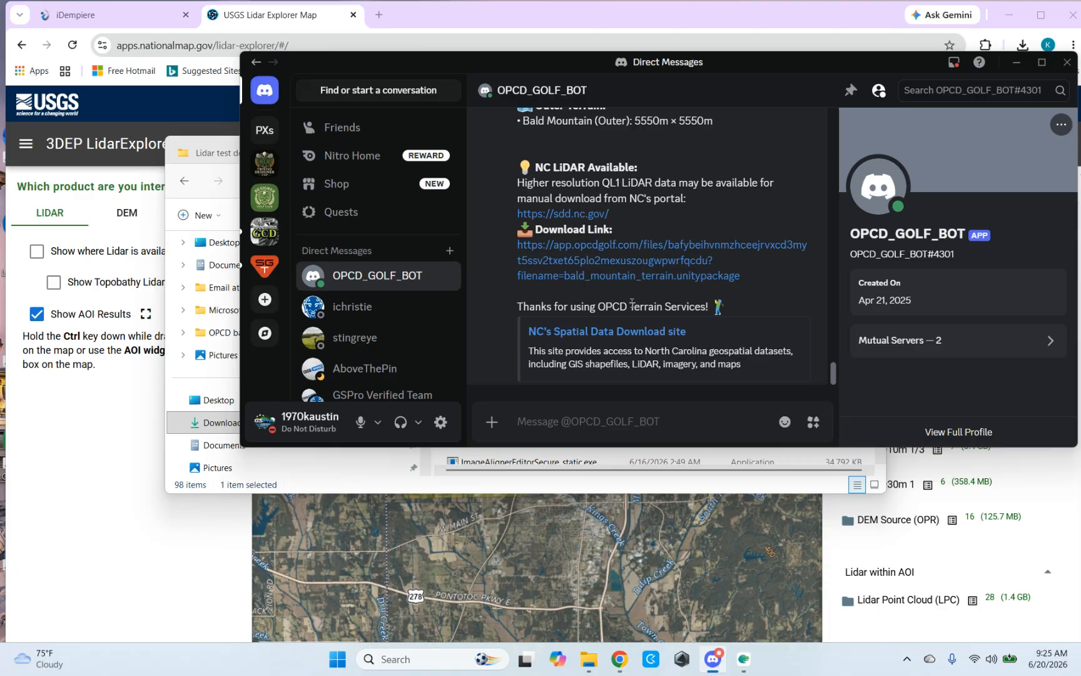
pyautogui.scroll(5, 596, 283)
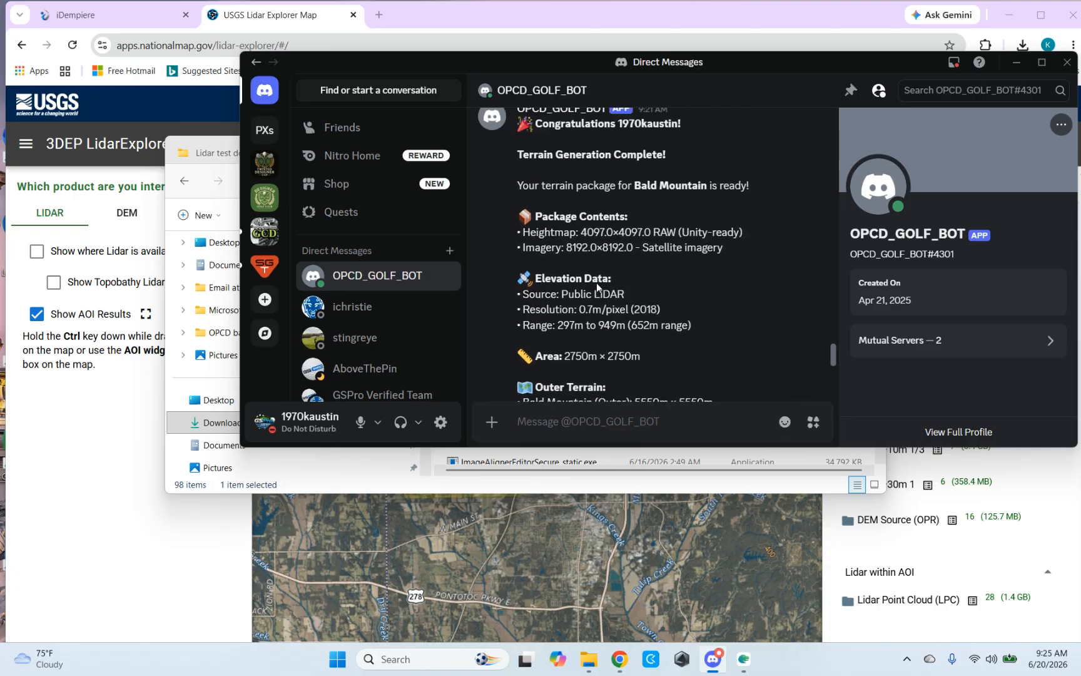
pyautogui.scroll(2, 598, 275)
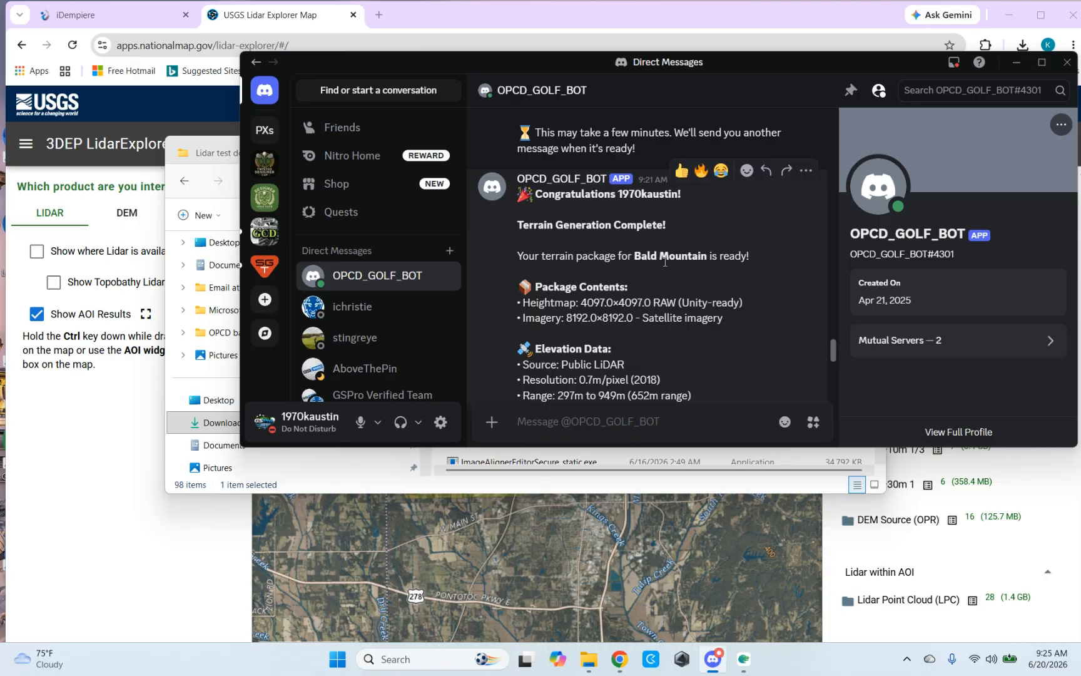
pyautogui.scroll(6, 624, 261)
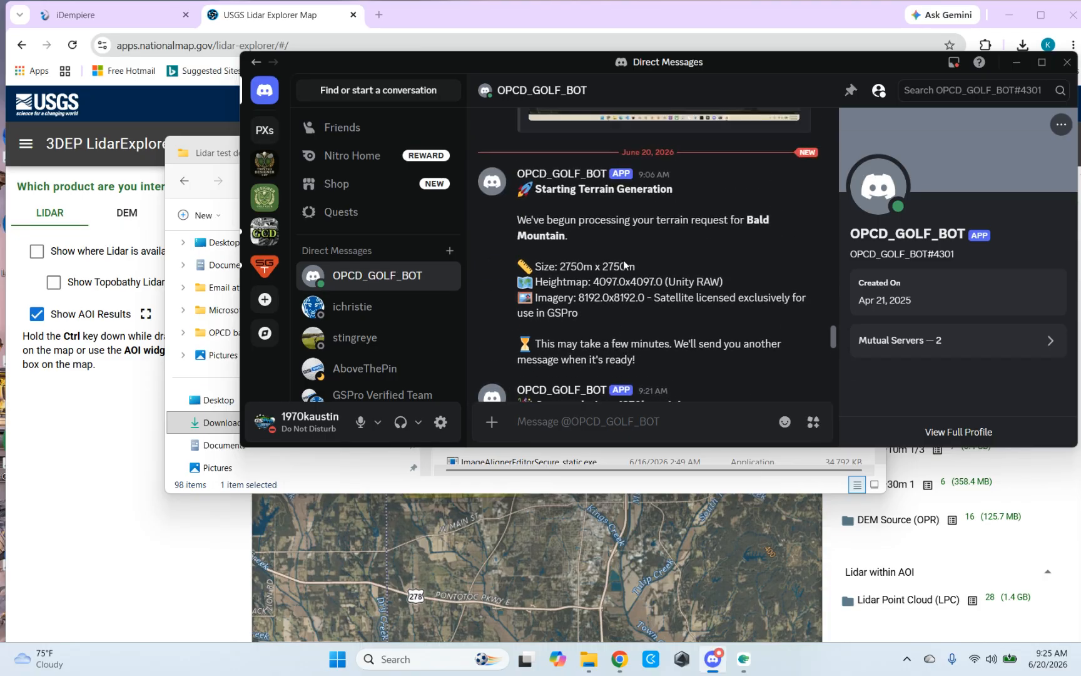
pyautogui.scroll(-6, 613, 219)
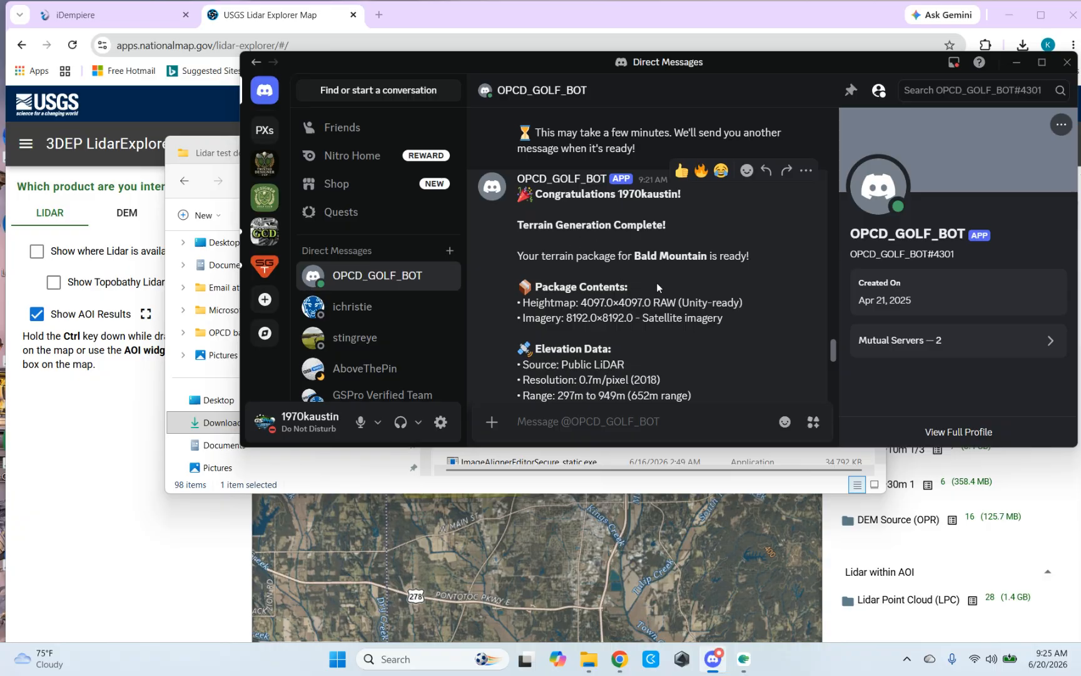
pyautogui.scroll(-4, 619, 261)
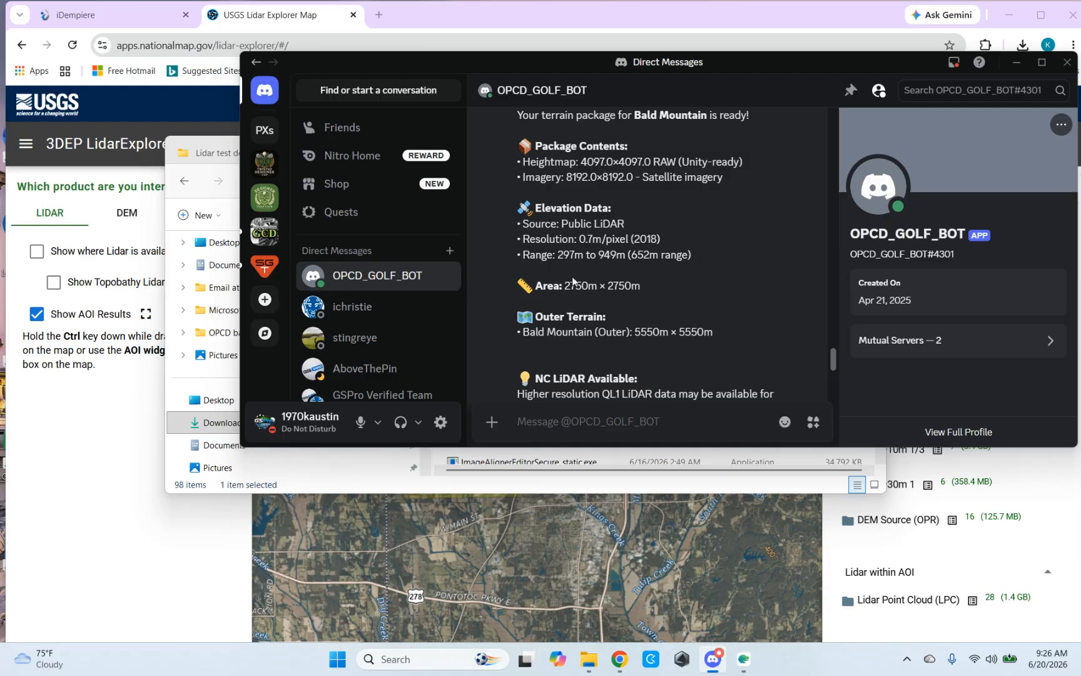
pyautogui.scroll(-2, 572, 280)
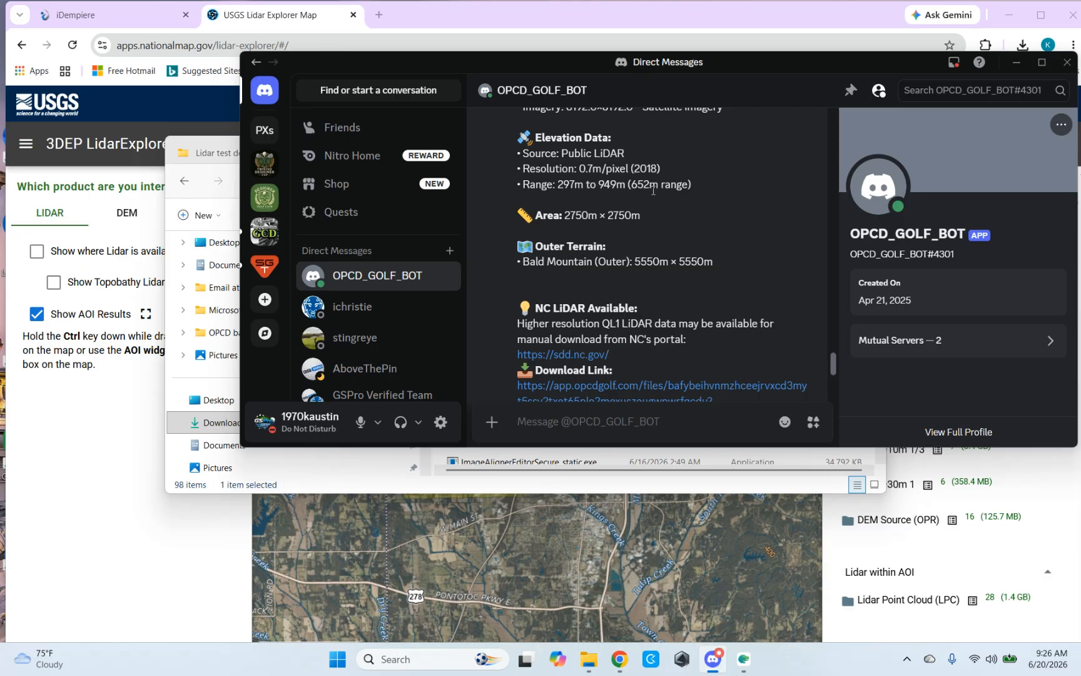
pyautogui.scroll(-2, 570, 228)
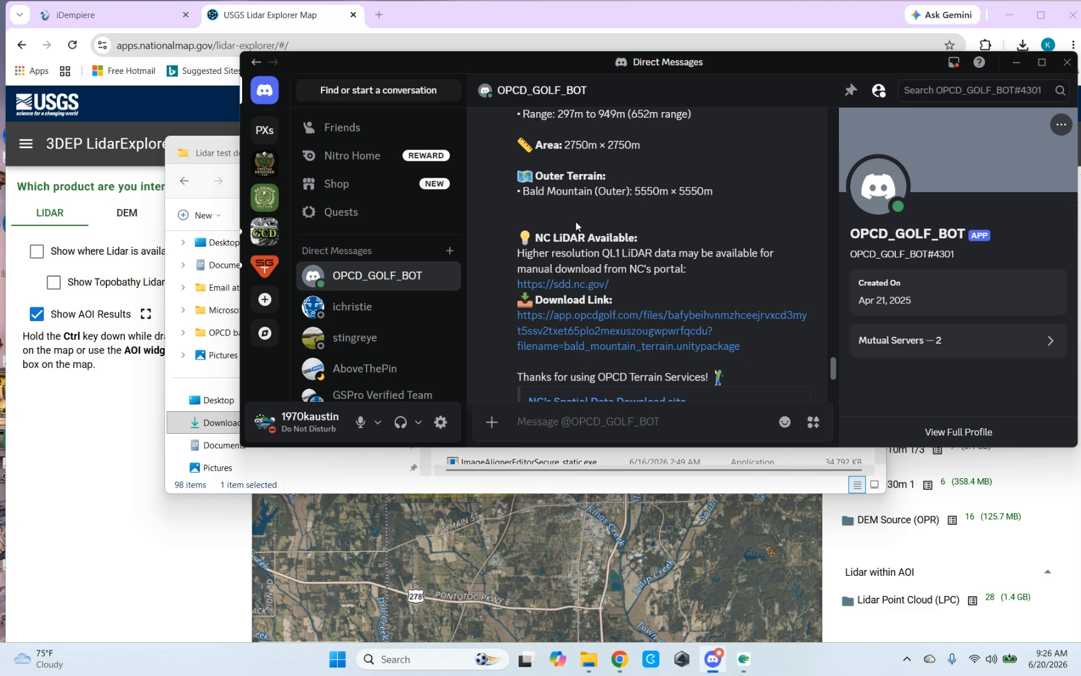
pyautogui.scroll(-2, 626, 223)
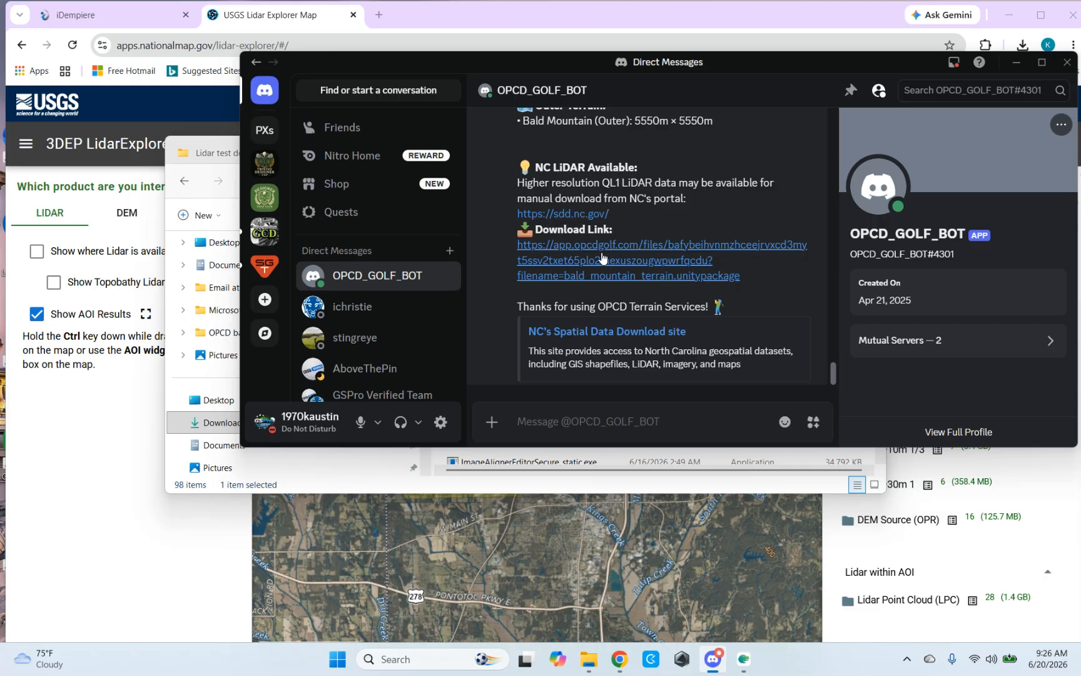
# Step: Download bald_mountain_terrain.unitypackage from the bot's link and locate it in the Downloads folder, then clear the desktop of open windows
pyautogui.click(582, 262)
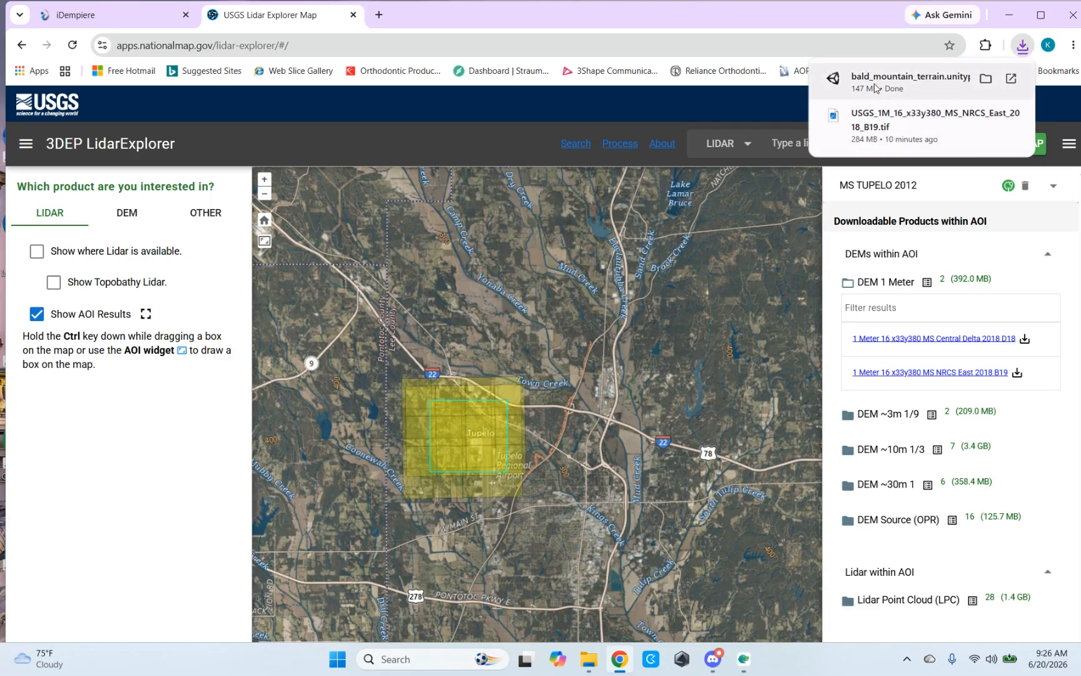
pyautogui.click(986, 79)
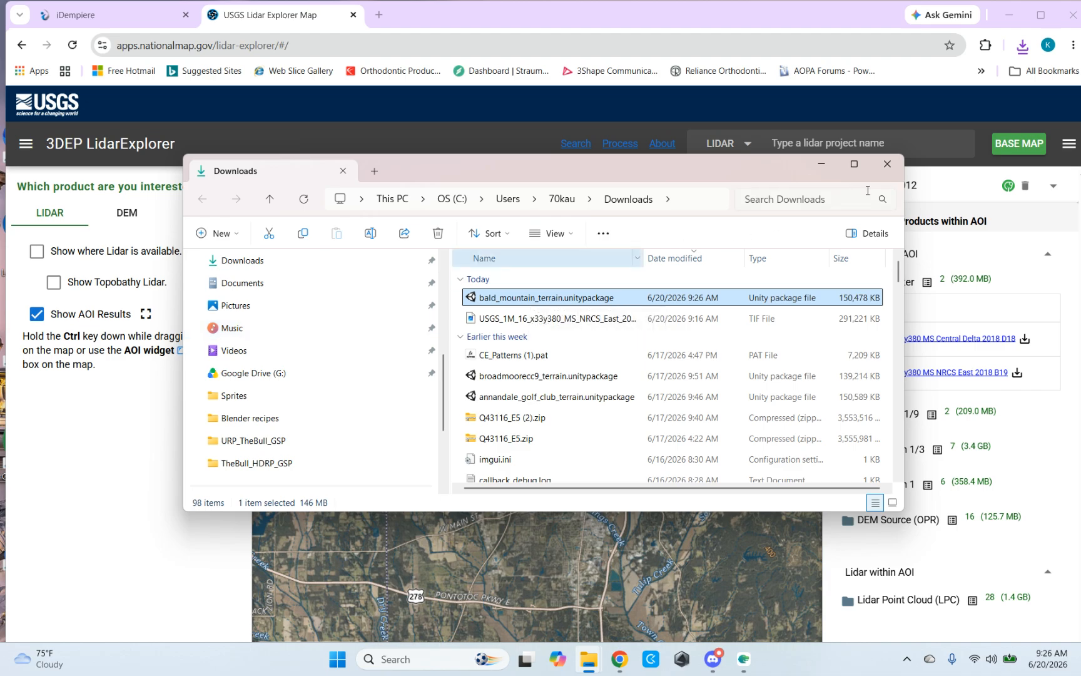
pyautogui.click(822, 168)
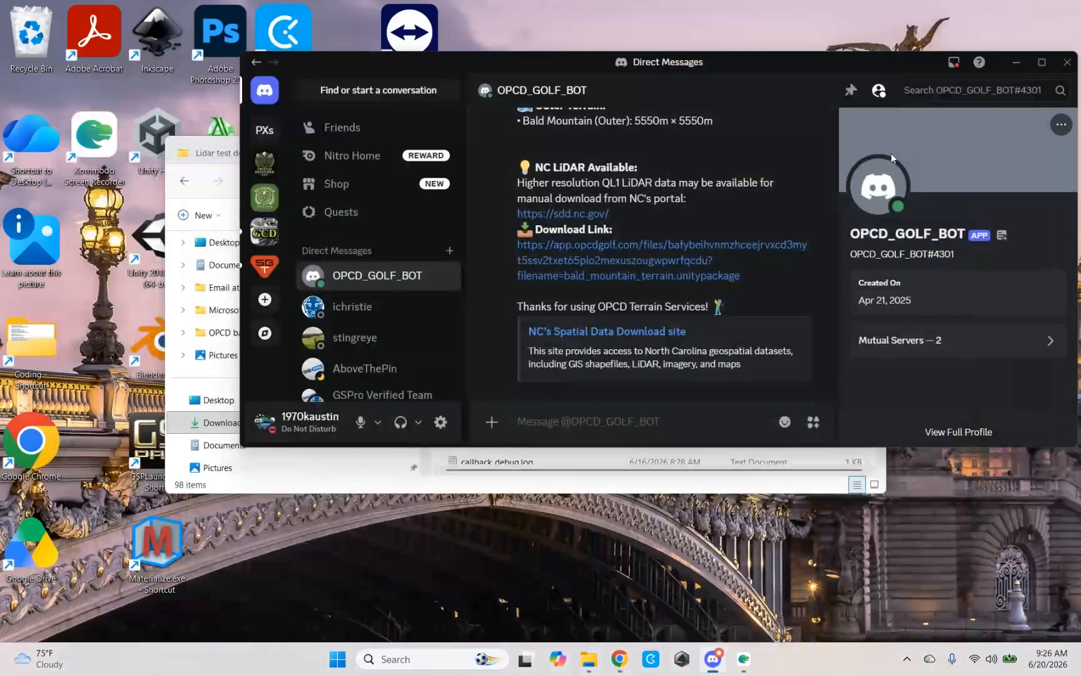
pyautogui.click(1009, 15)
pyautogui.click(1016, 62)
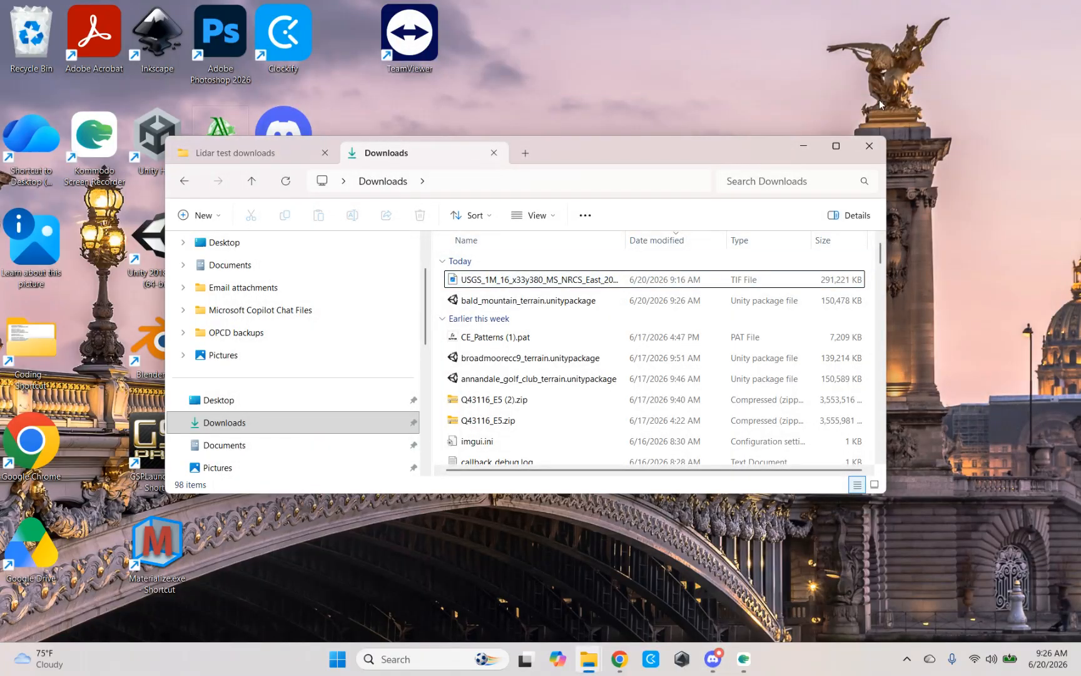
pyautogui.click(805, 147)
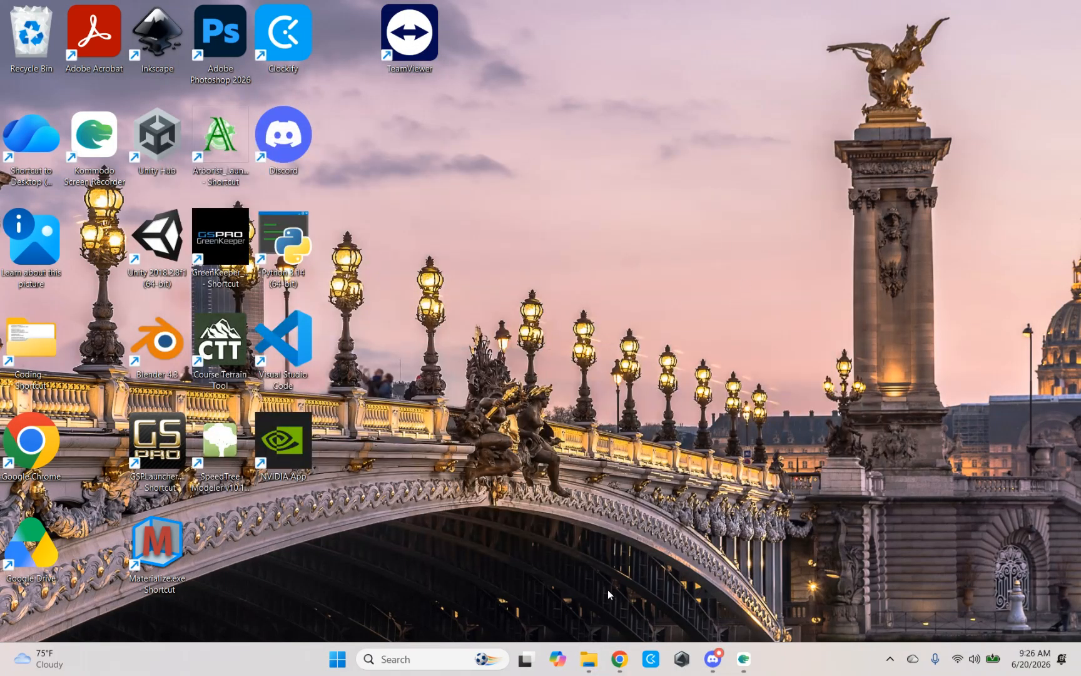
# Step: Return to the OPCD course workflow in Chrome and open the dashboard of Tupelo Country club
pyautogui.click(619, 659)
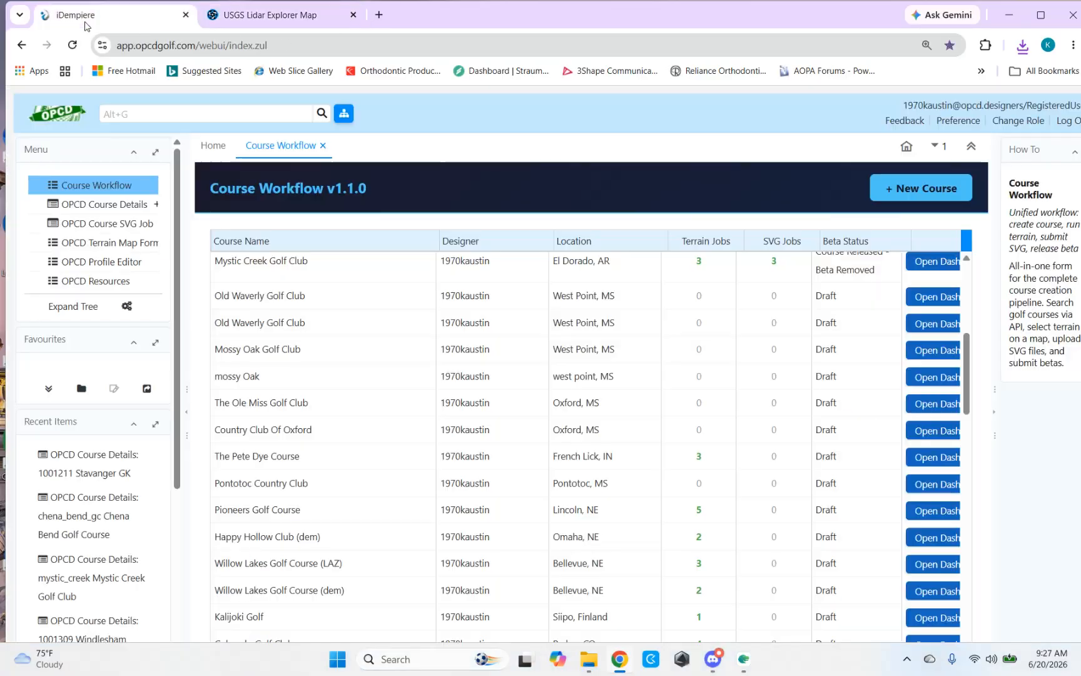
pyautogui.click(88, 17)
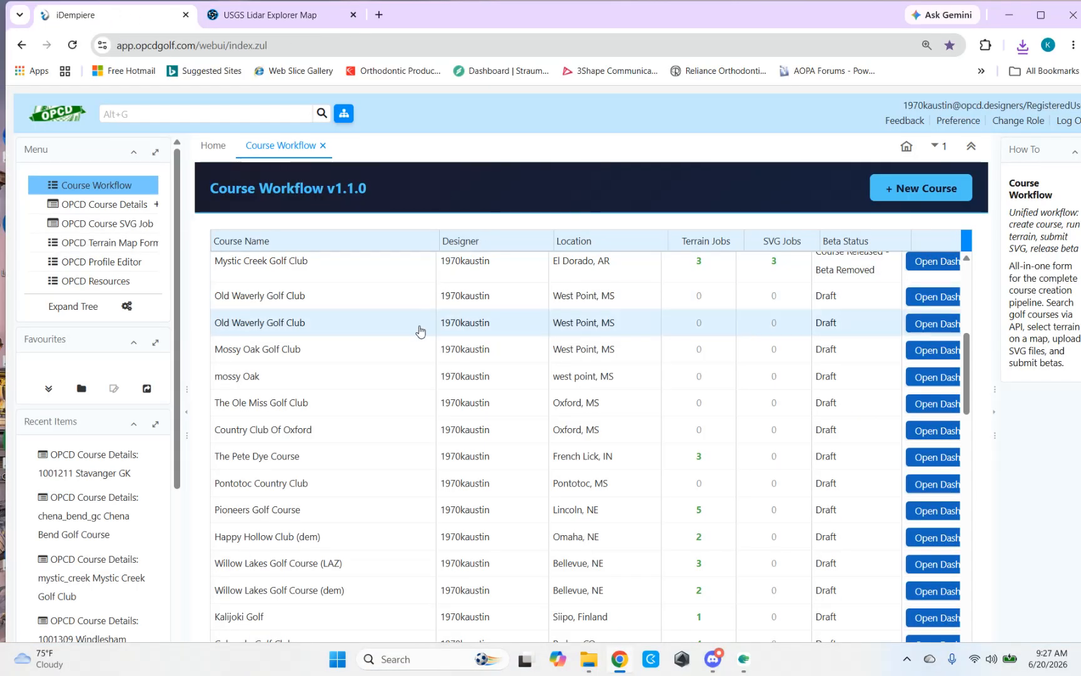
pyautogui.scroll(5, 513, 347)
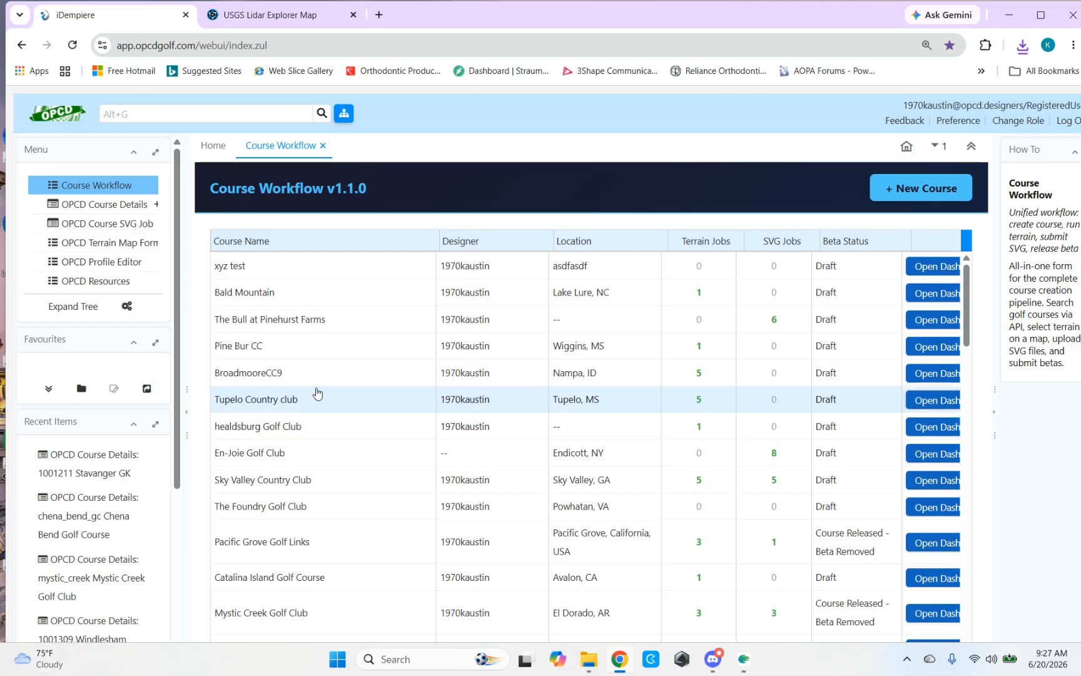
pyautogui.click(929, 401)
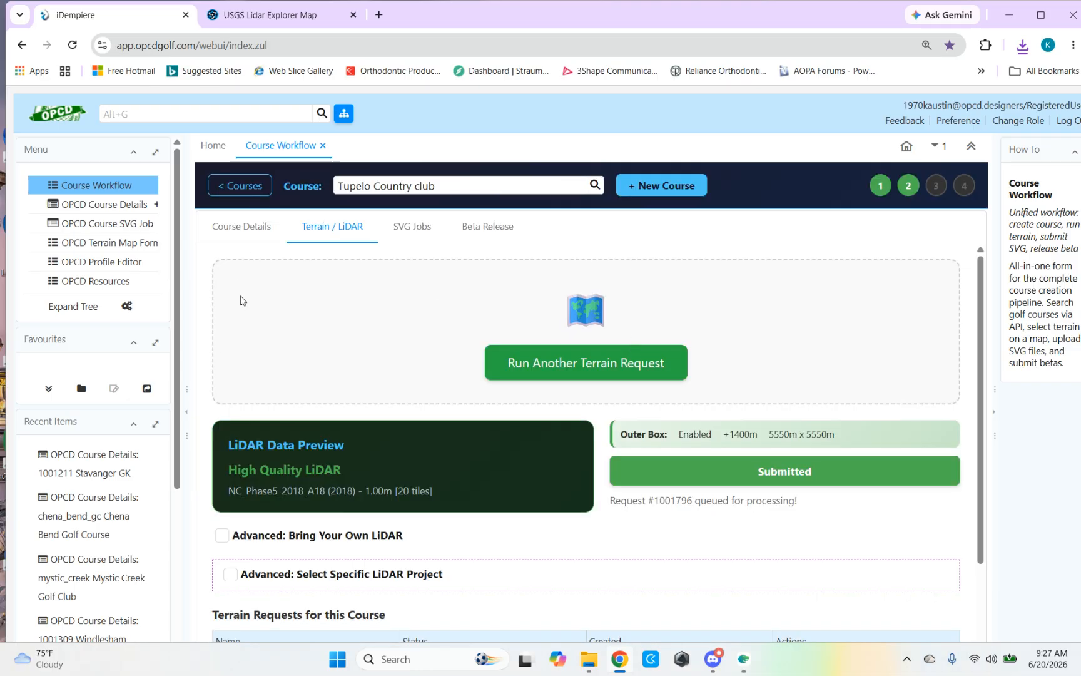
# Step: Start another terrain request and save a 2000 m square over the course, centred at about lat 34.2913, lon -88.7805
pyautogui.click(572, 367)
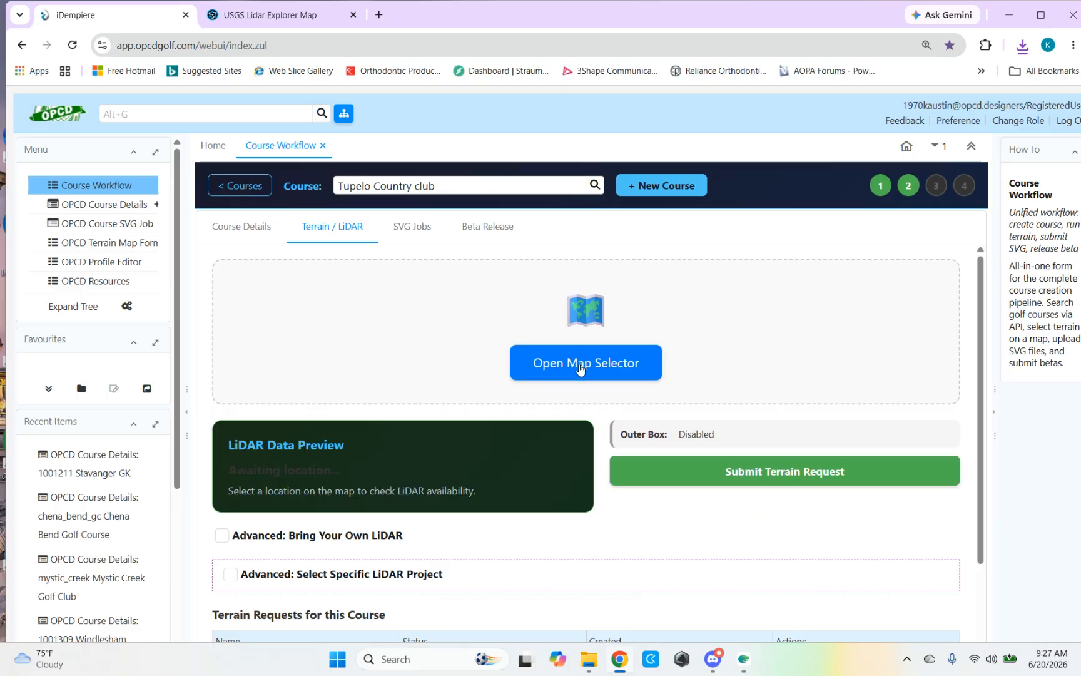
pyautogui.click(580, 368)
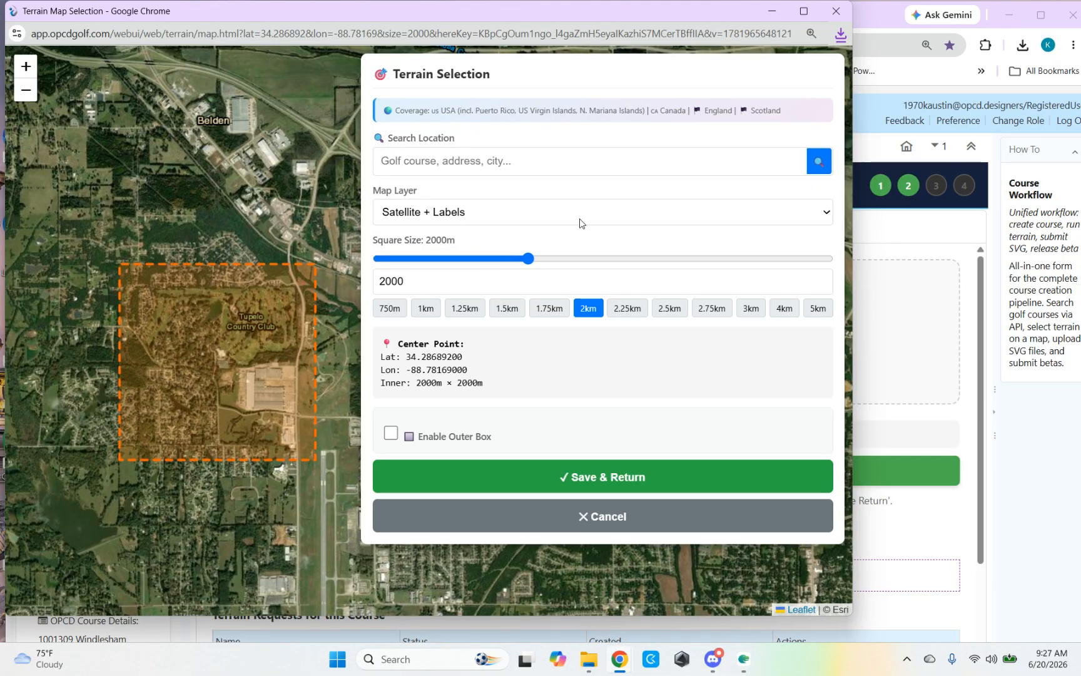
pyautogui.click(227, 309)
pyautogui.click(220, 317)
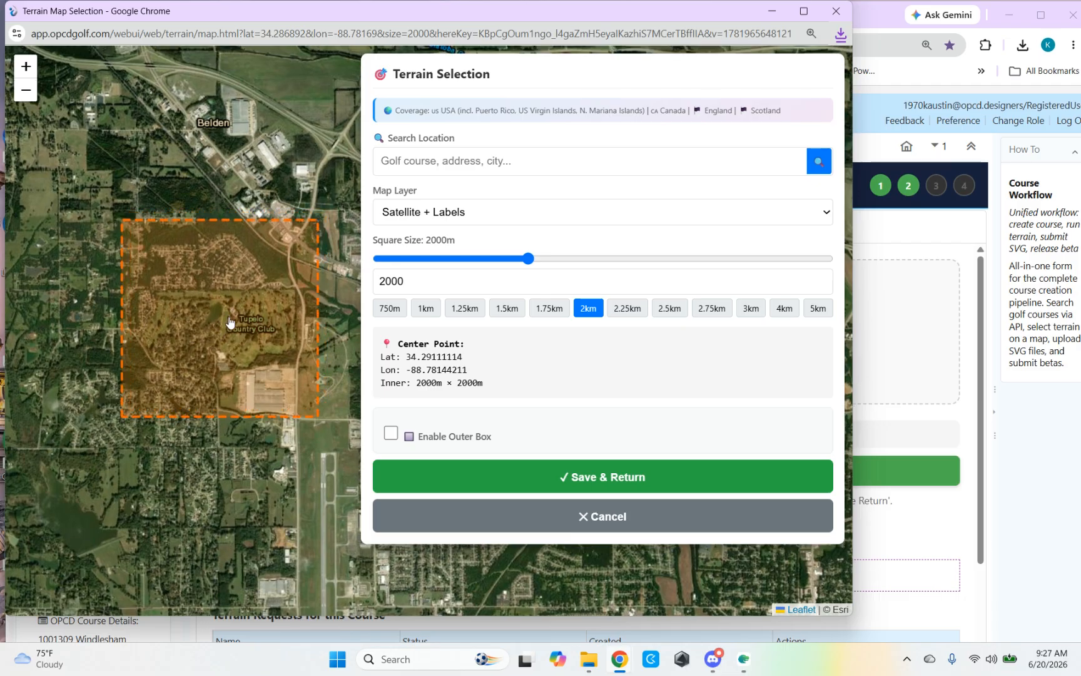
pyautogui.click(228, 315)
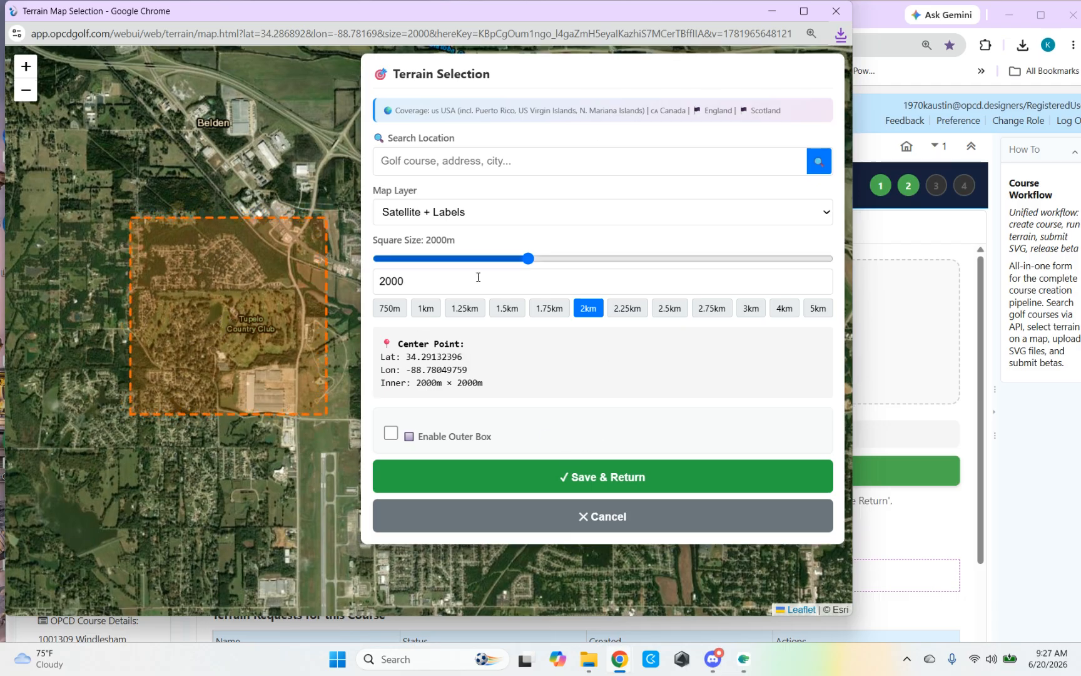
pyautogui.click(587, 479)
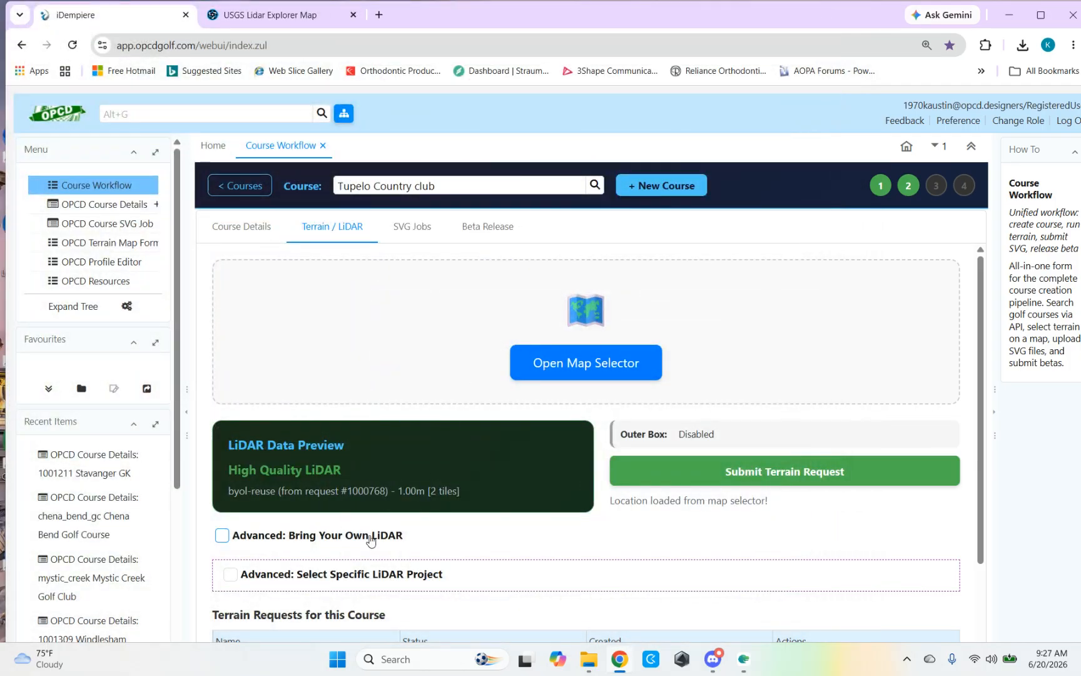
# Step: Enable the Bring Your Own LiDAR option and agree to share the LiDAR data with the OPCD community
pyautogui.click(222, 538)
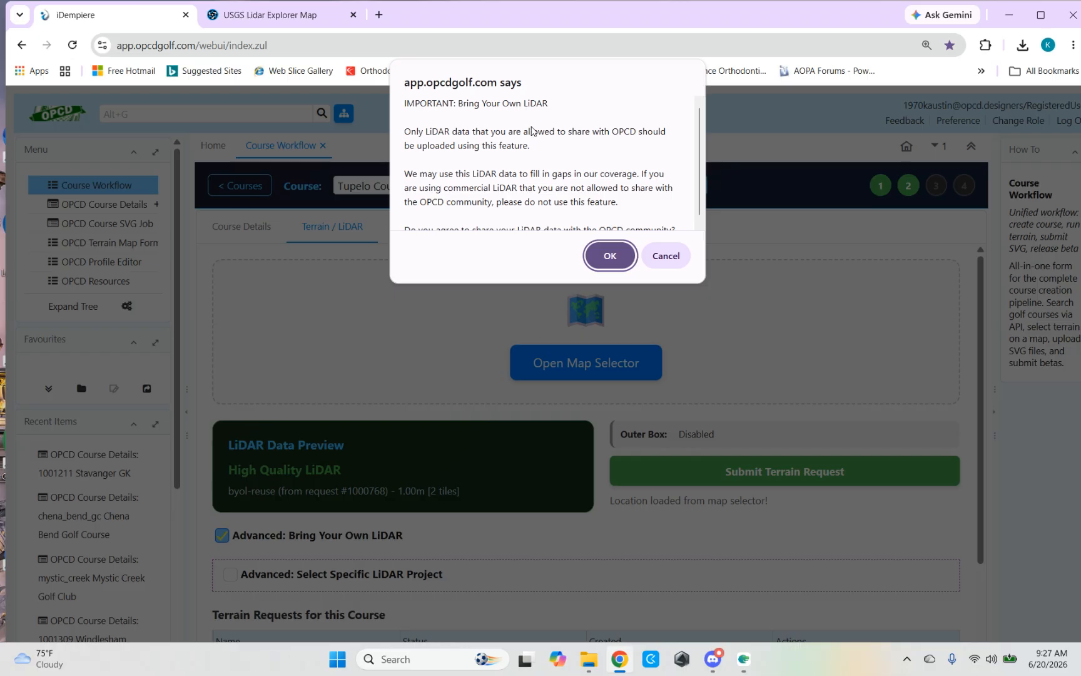
pyautogui.scroll(-1, 493, 156)
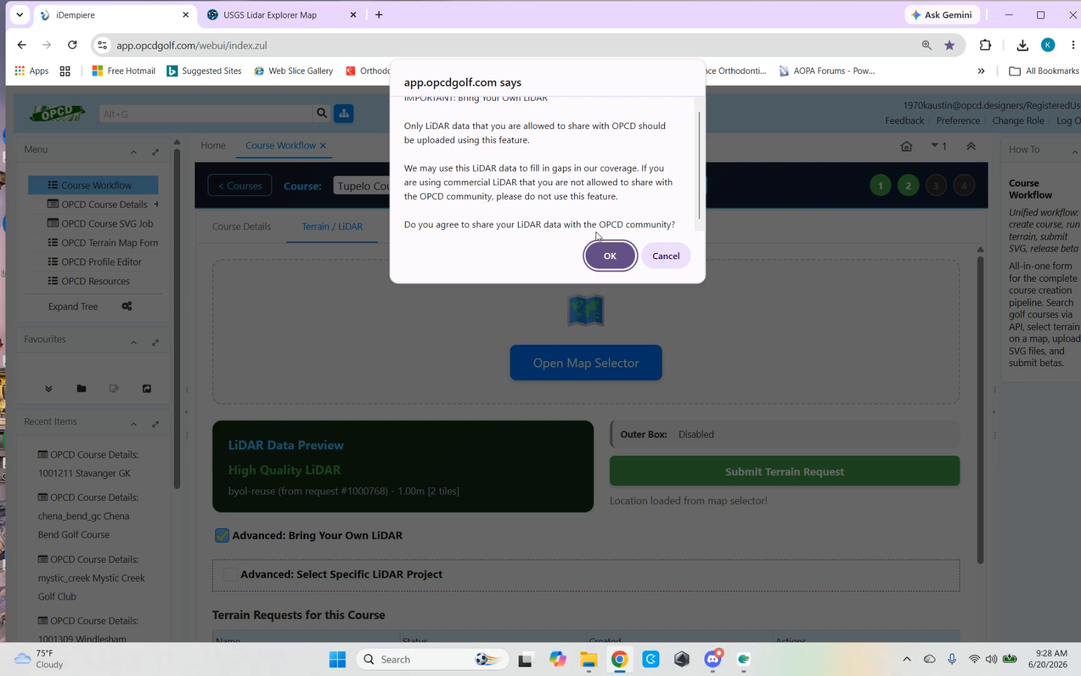
pyautogui.click(611, 261)
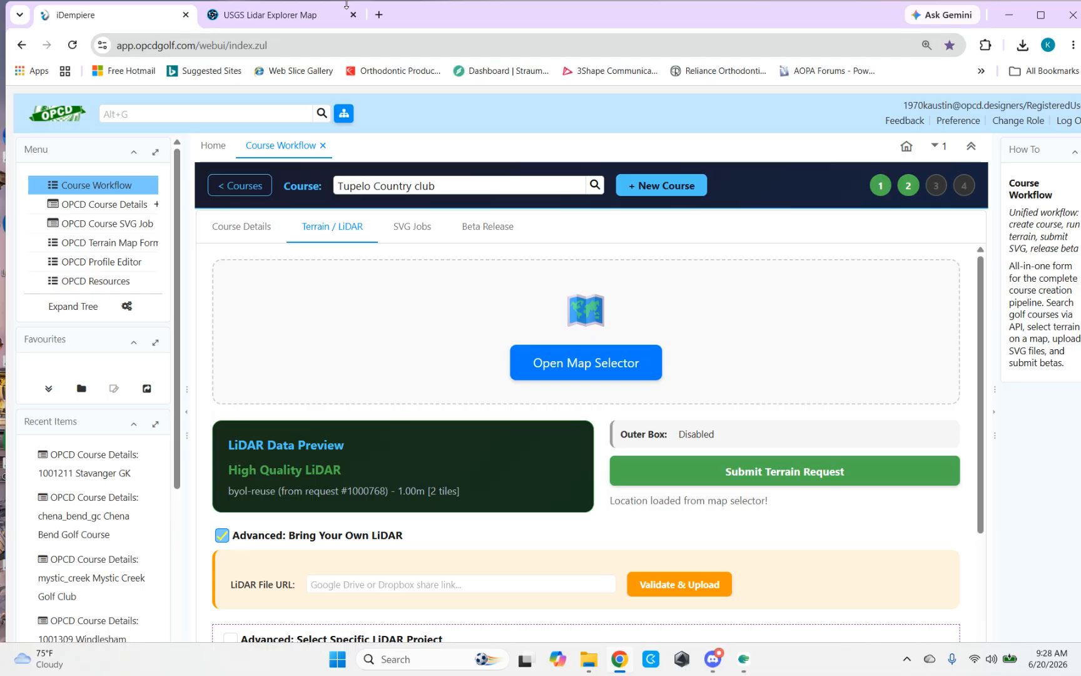
# Step: Examine the downloadable DEM and LiDAR products for the Tupelo area in the USGS Lidar Explorer
pyautogui.moveTo(249, 17)
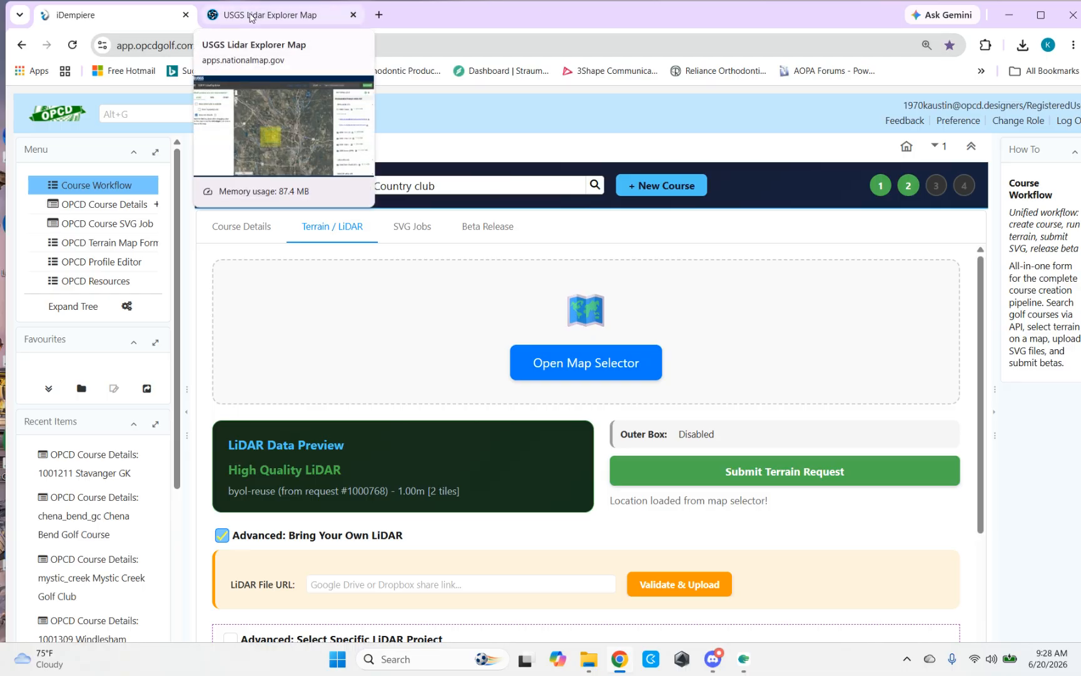
pyautogui.click(249, 17)
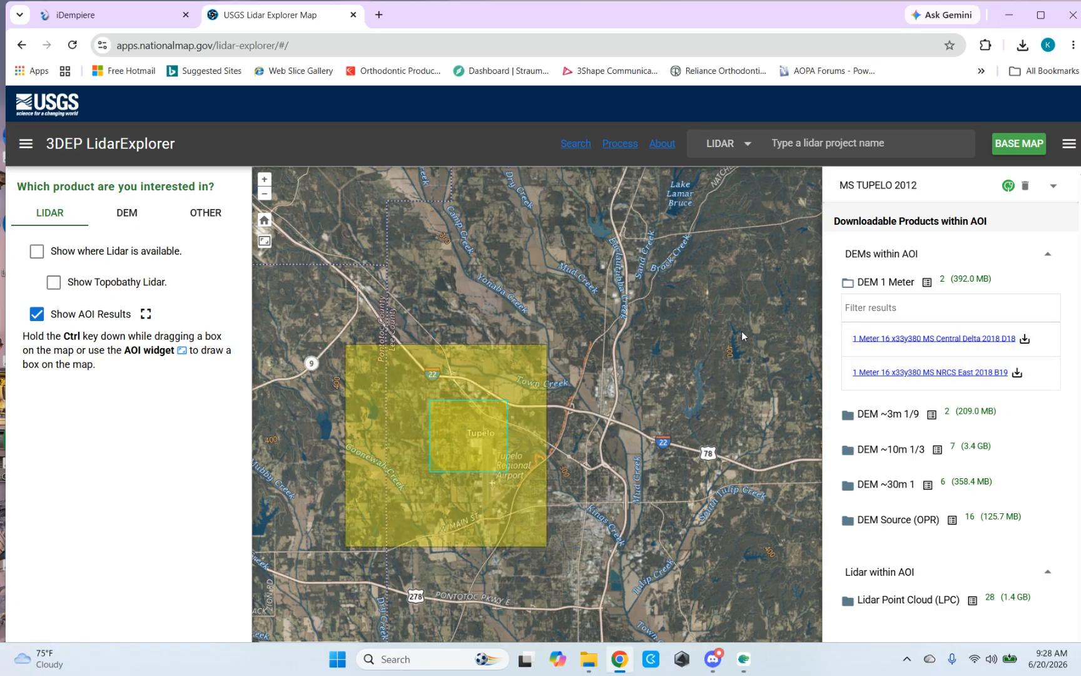
pyautogui.click(1009, 14)
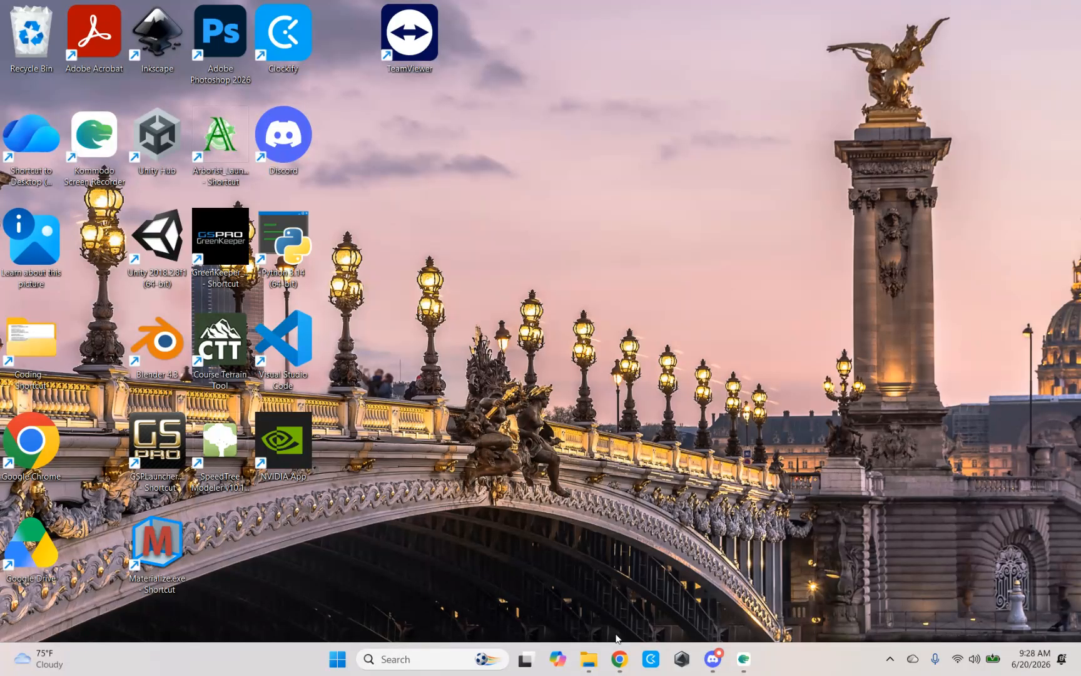
# Step: Switch to File Explorer and create a folder named Tupelo_Lidar in Downloads
pyautogui.moveTo(589, 659)
pyautogui.click(635, 561)
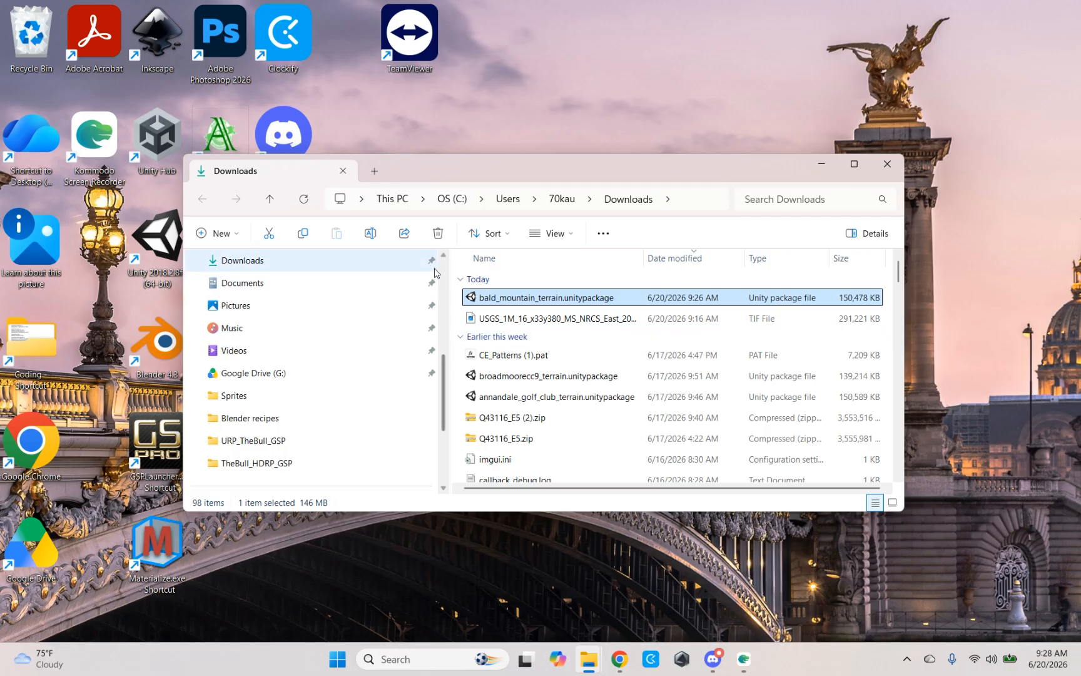
pyautogui.click(201, 236)
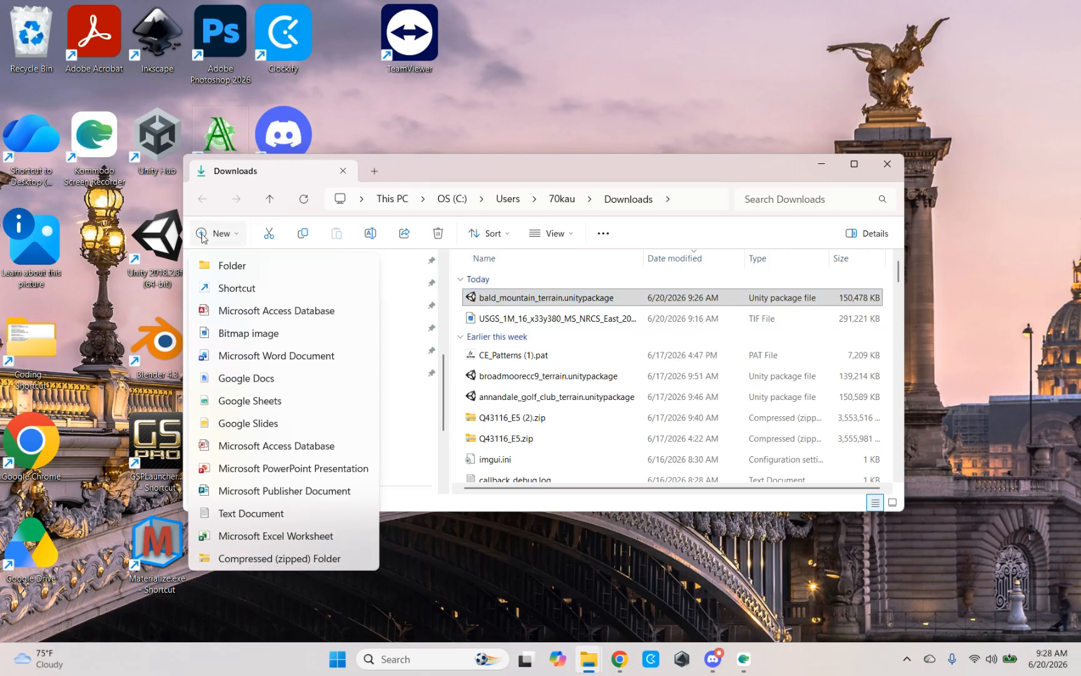
pyautogui.click(227, 266)
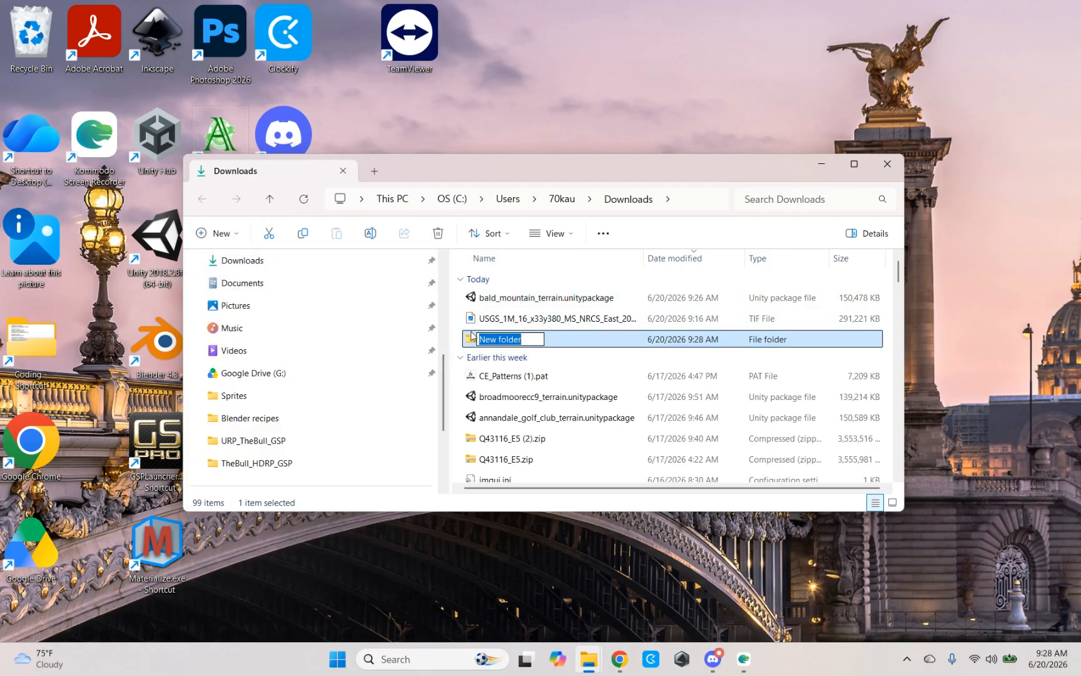
pyautogui.write('Tupelo')
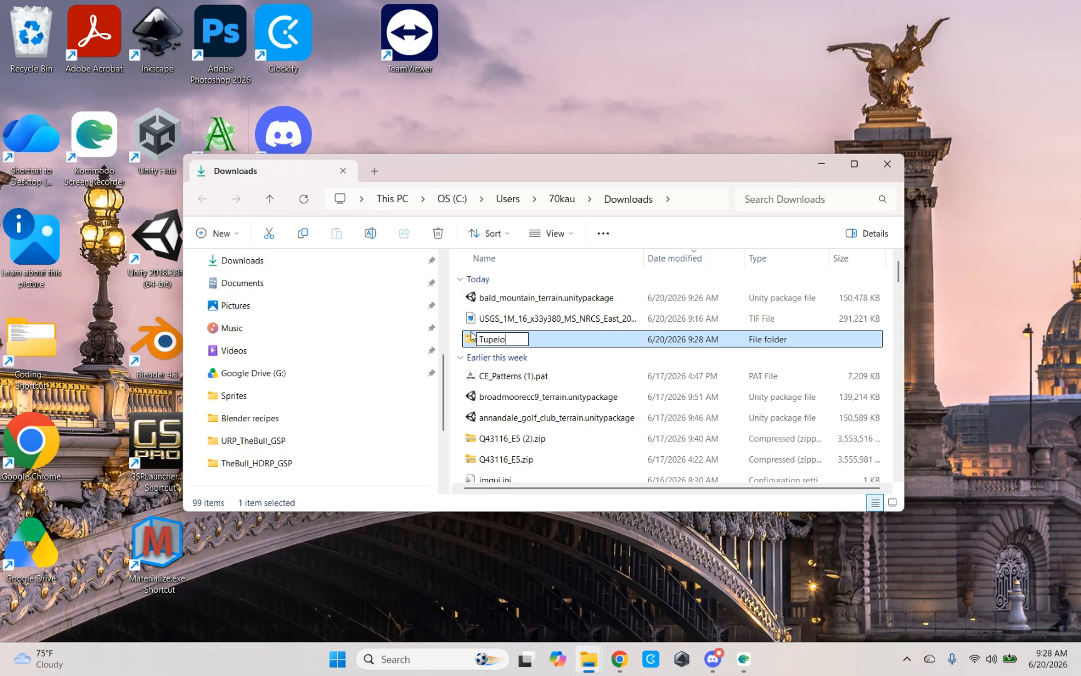
pyautogui.write('_Lidar')
pyautogui.press('Return')
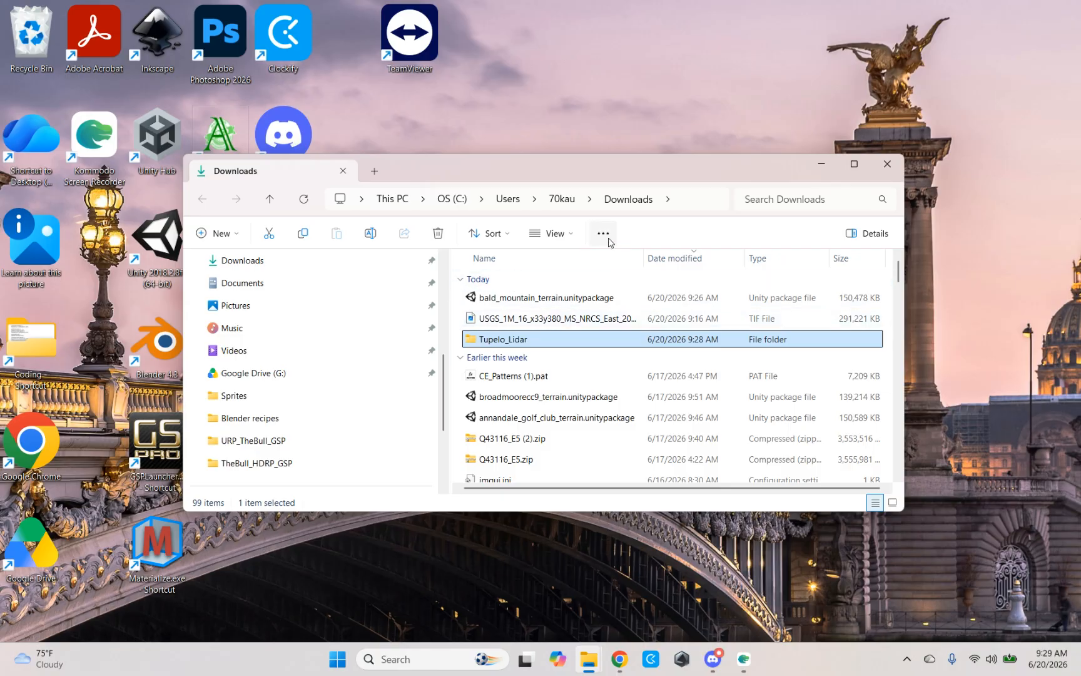
# Step: Move USGS_1M_16_x33y380_MS_NRCS_East_2018_B19.tif into the Tupelo_Lidar folder and compress that folder into a zip archive
pyautogui.click(557, 320)
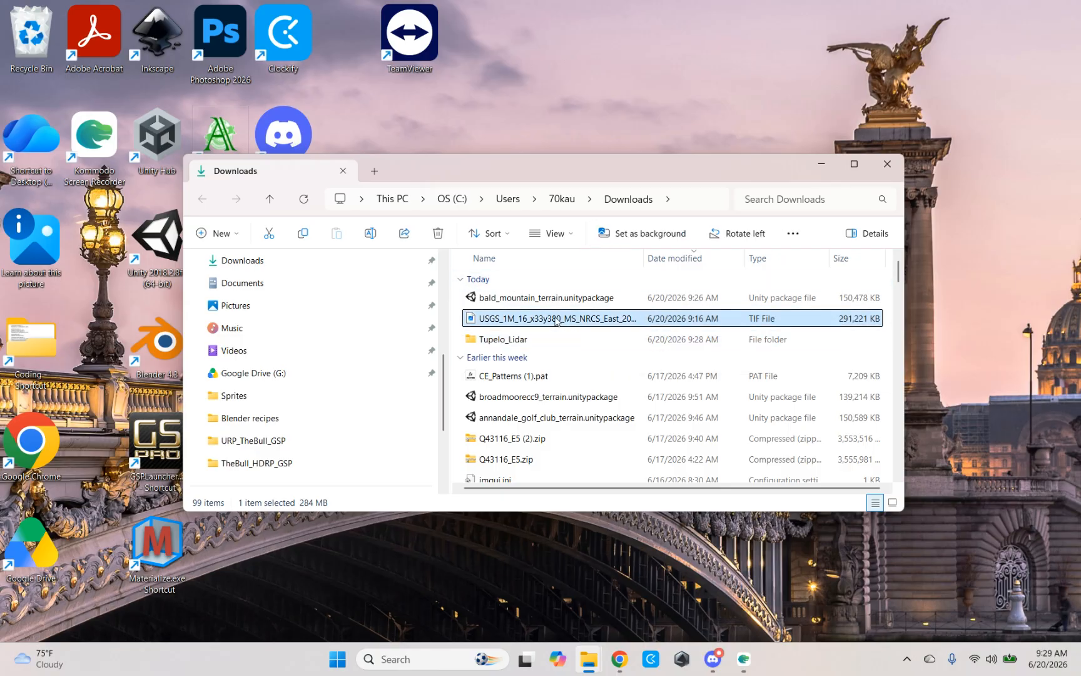
pyautogui.moveTo(554, 320); pyautogui.dragTo(555, 339)
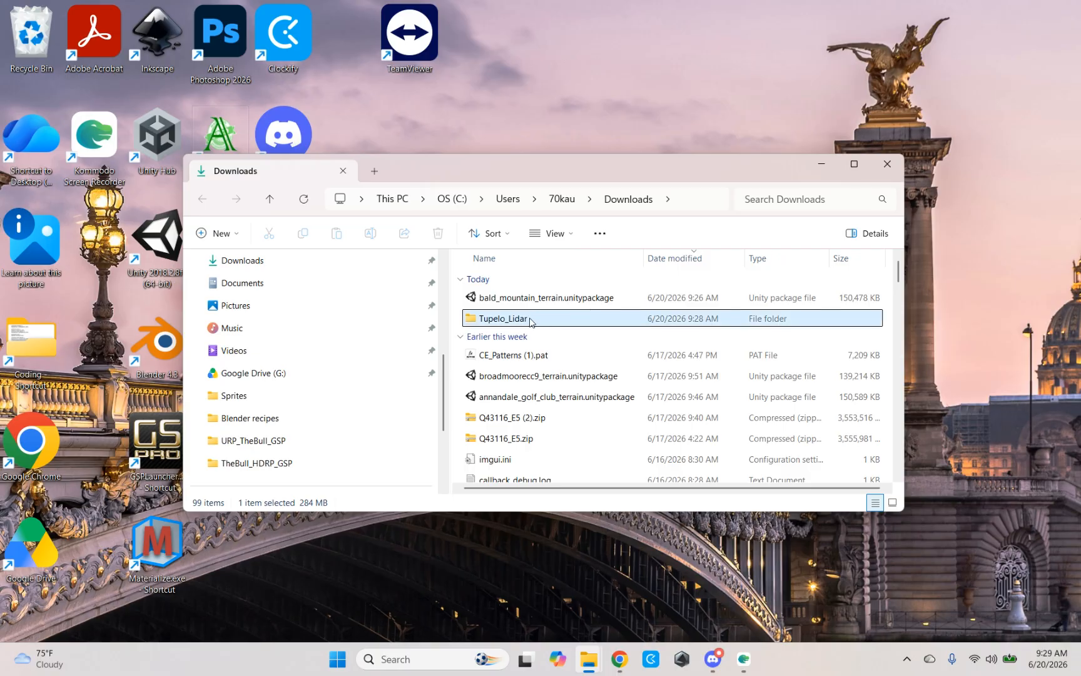
pyautogui.rightClick(515, 319)
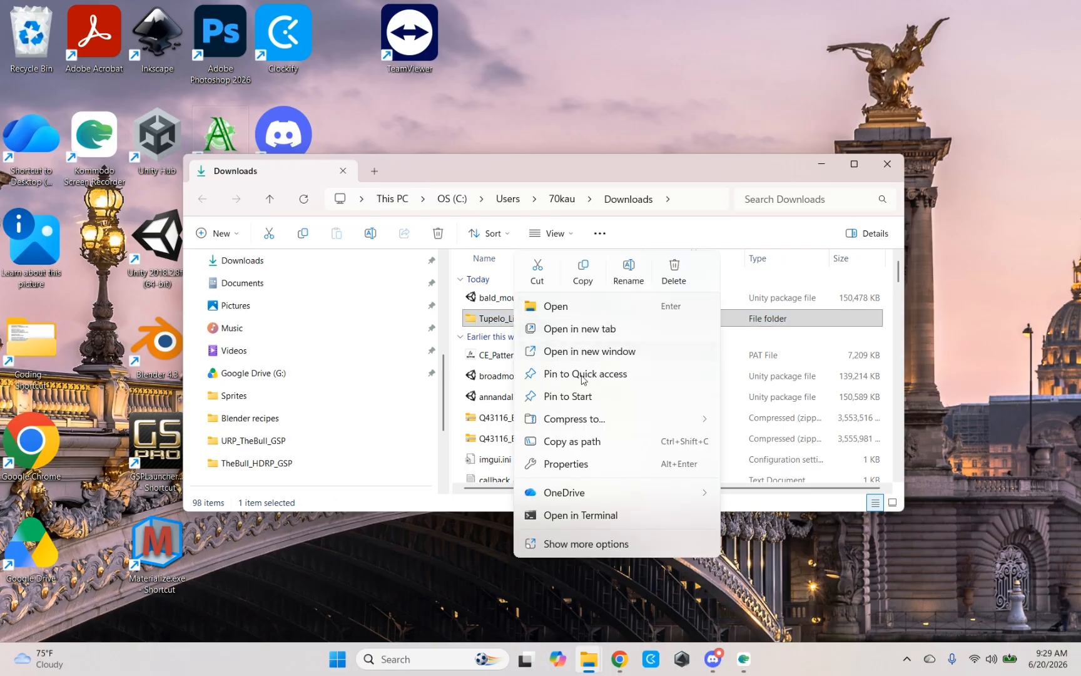
pyautogui.moveTo(582, 421)
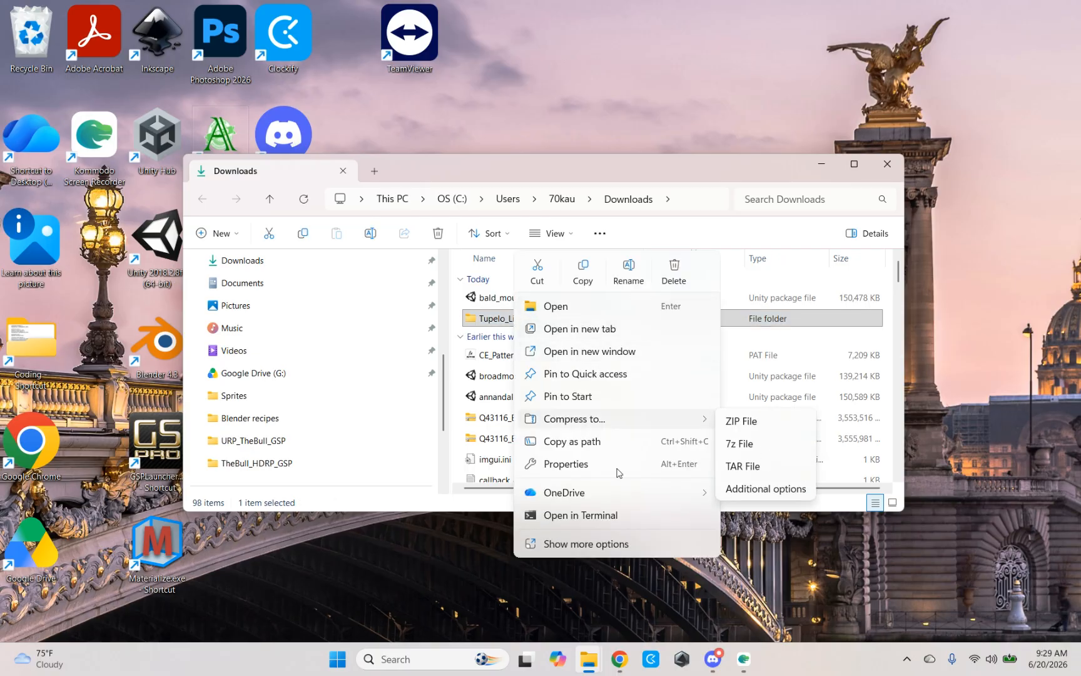
pyautogui.click(575, 544)
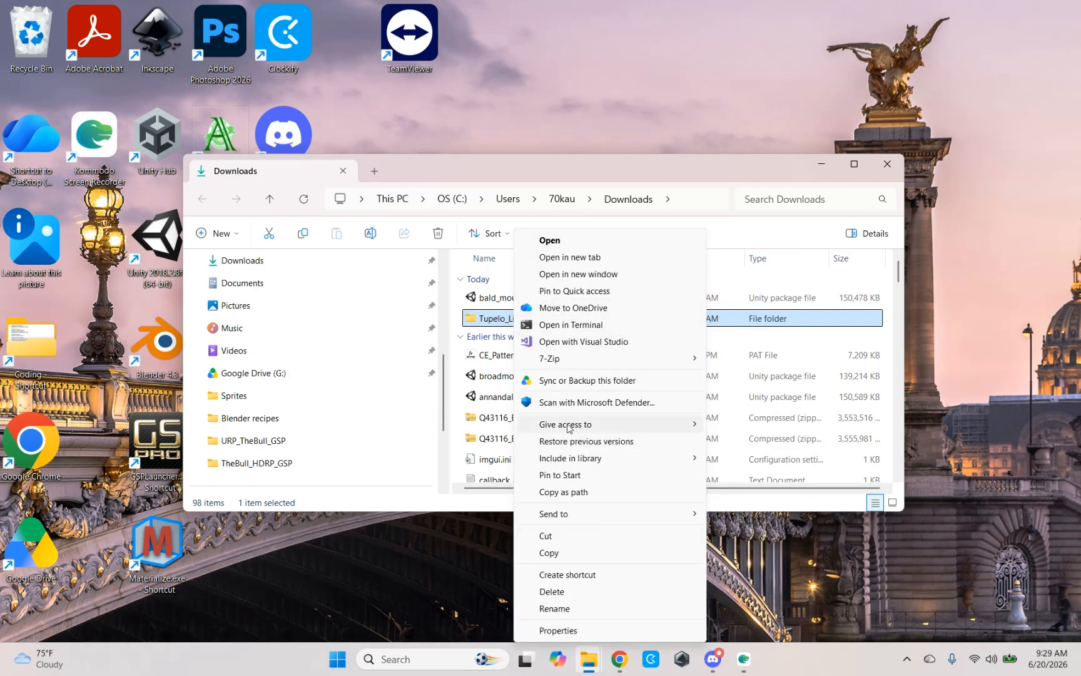
pyautogui.moveTo(564, 519)
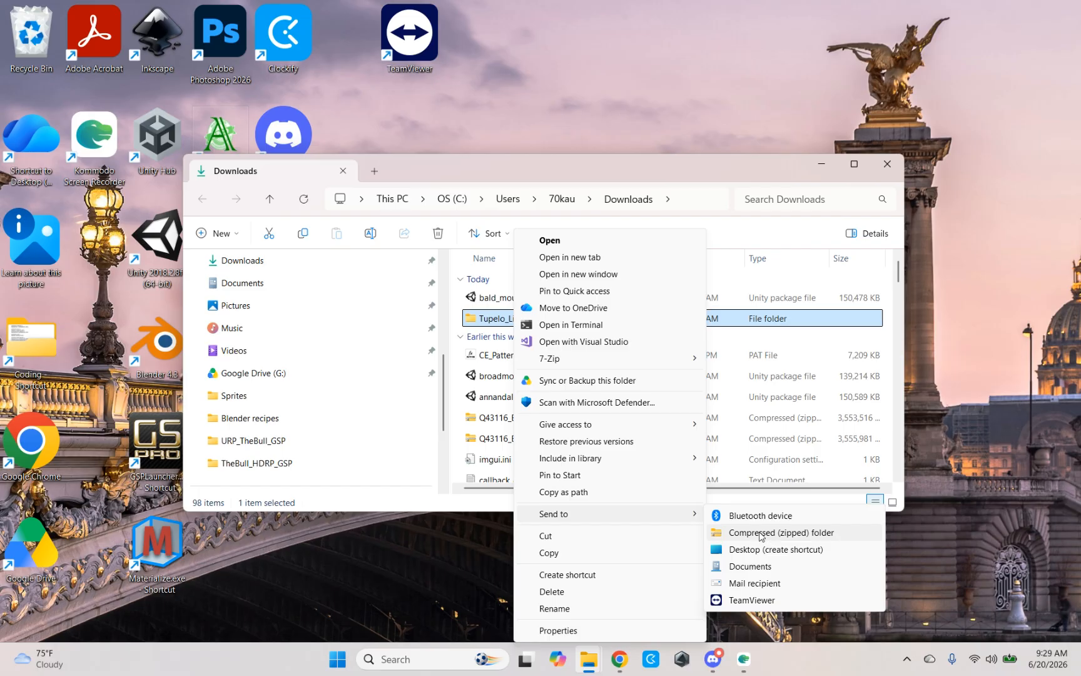
pyautogui.click(761, 533)
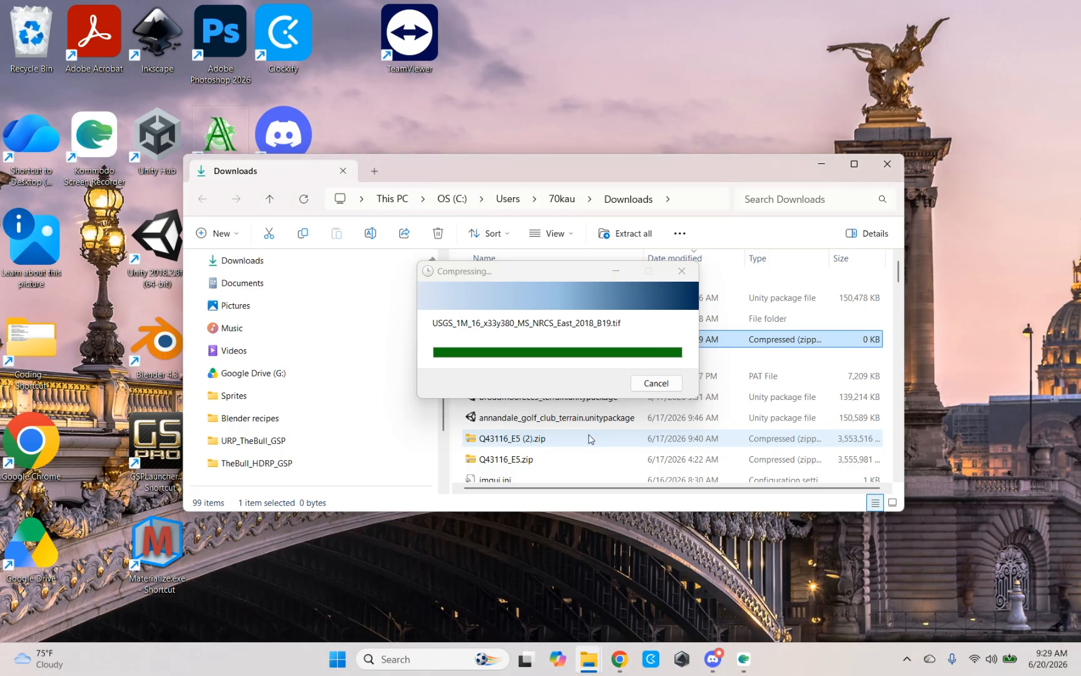
pyautogui.press('Return')
pyautogui.click(547, 358)
pyautogui.click(552, 345)
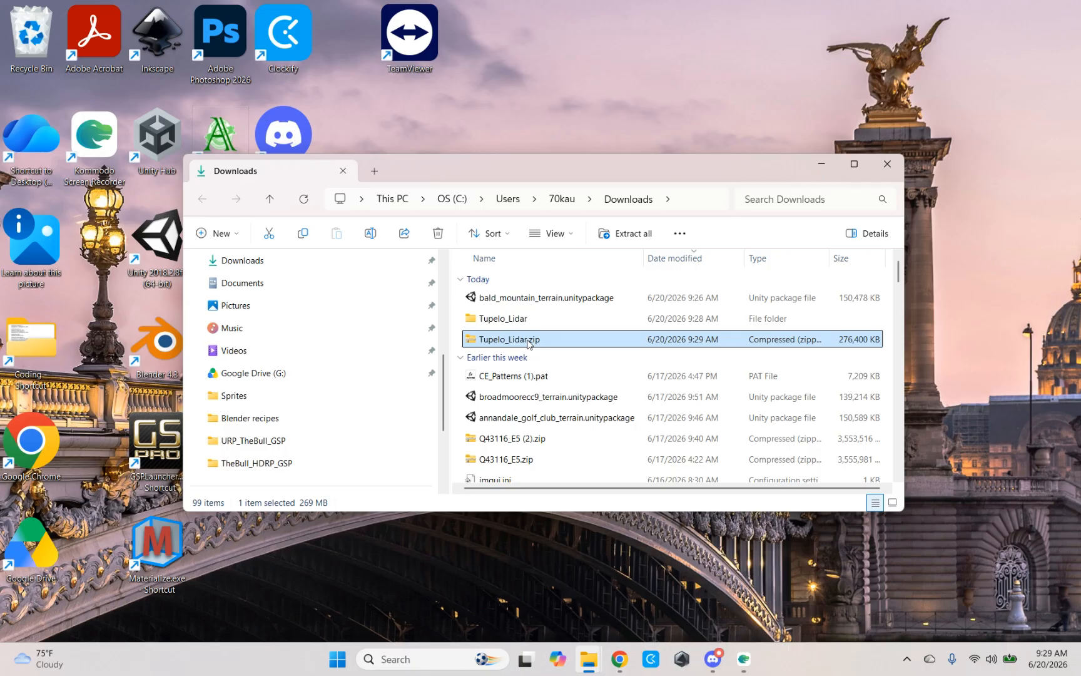
# Step: Copy Tupelo_Lidar.zip from Downloads into the Lidar test downloads folder of My Drive on Google Drive (G:)
pyautogui.rightClick(528, 343)
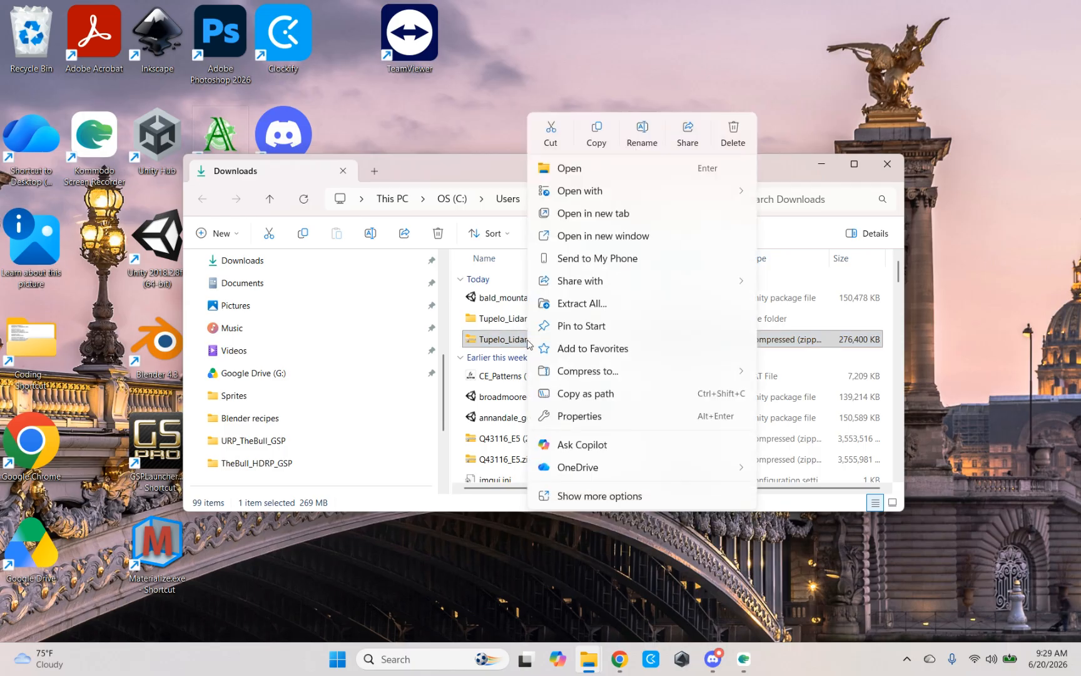
pyautogui.click(598, 132)
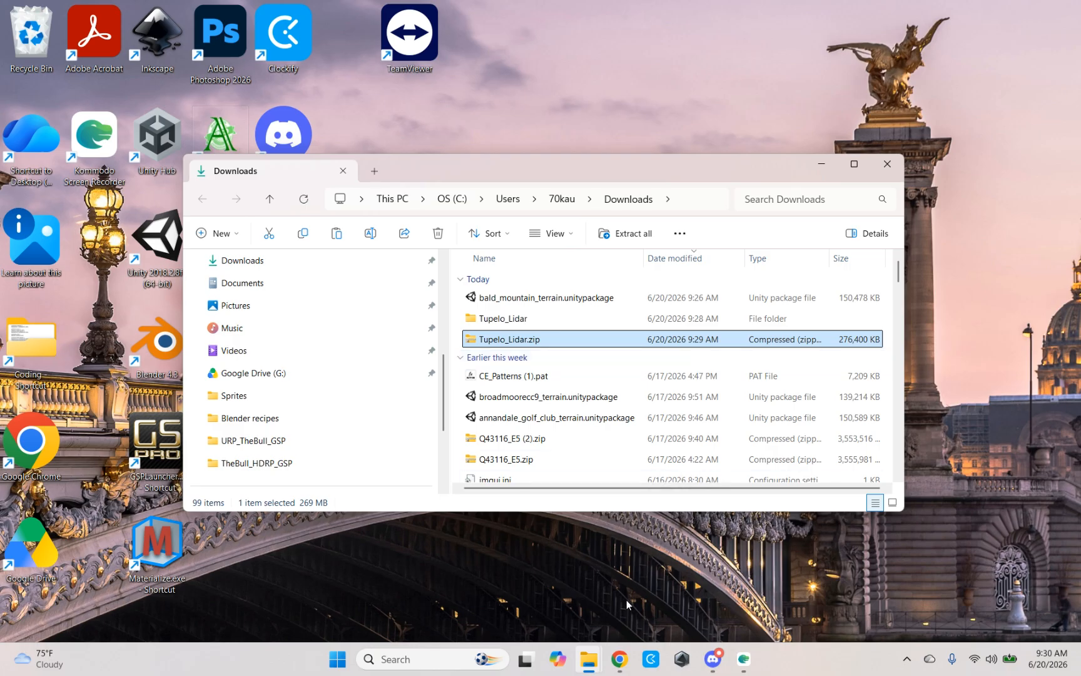
pyautogui.moveTo(588, 669)
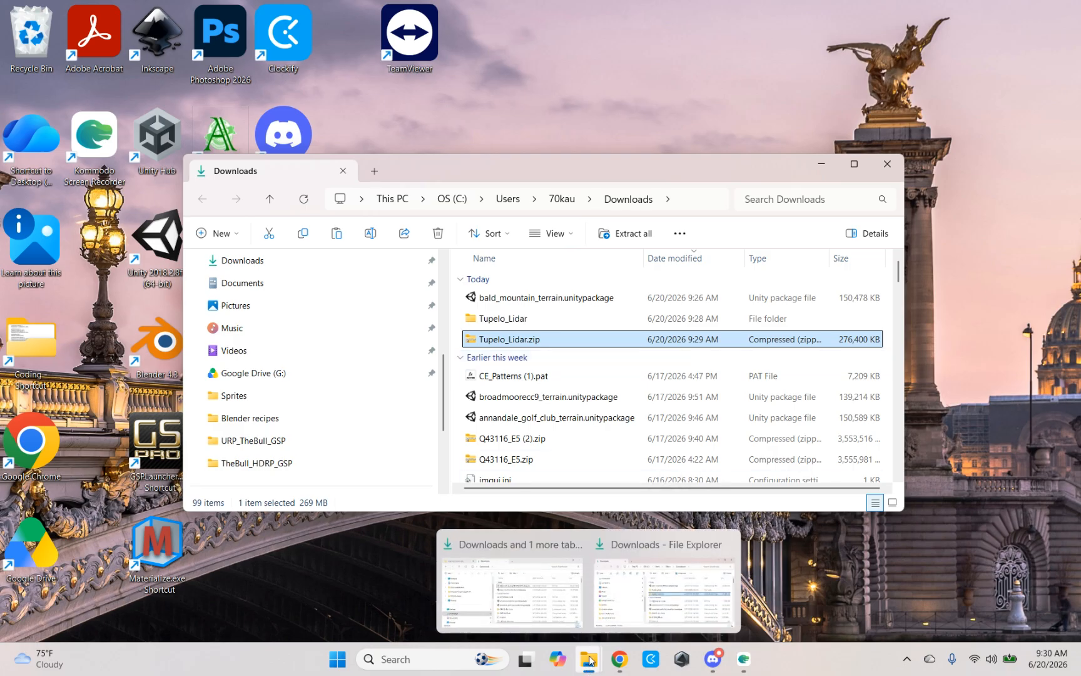
pyautogui.click(637, 602)
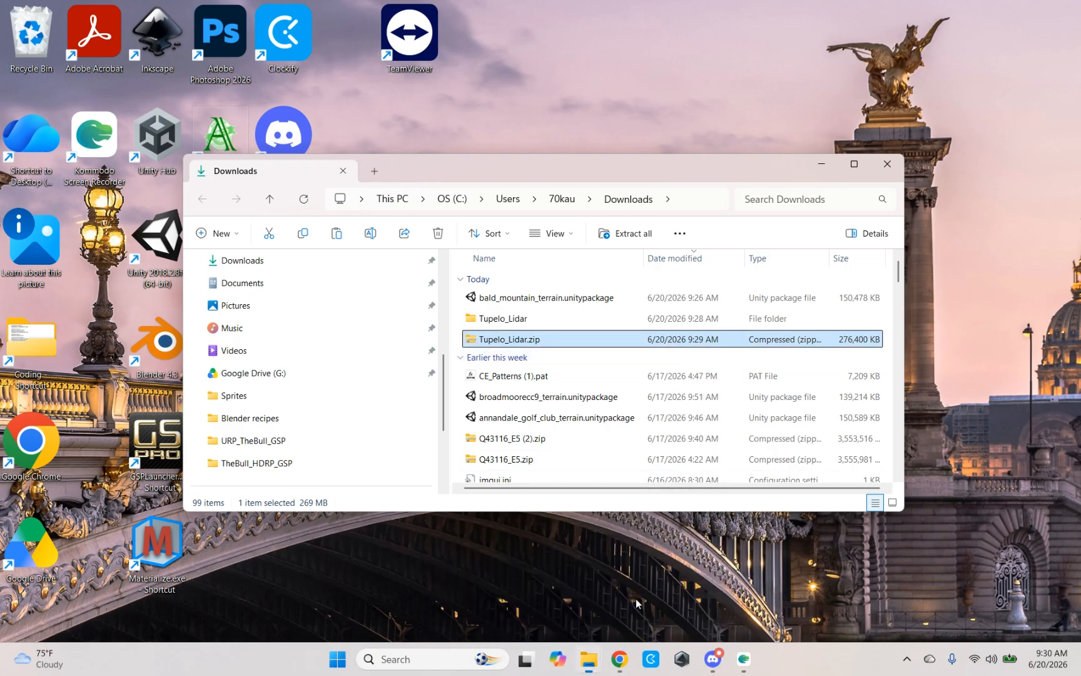
pyautogui.moveTo(598, 668)
pyautogui.click(563, 607)
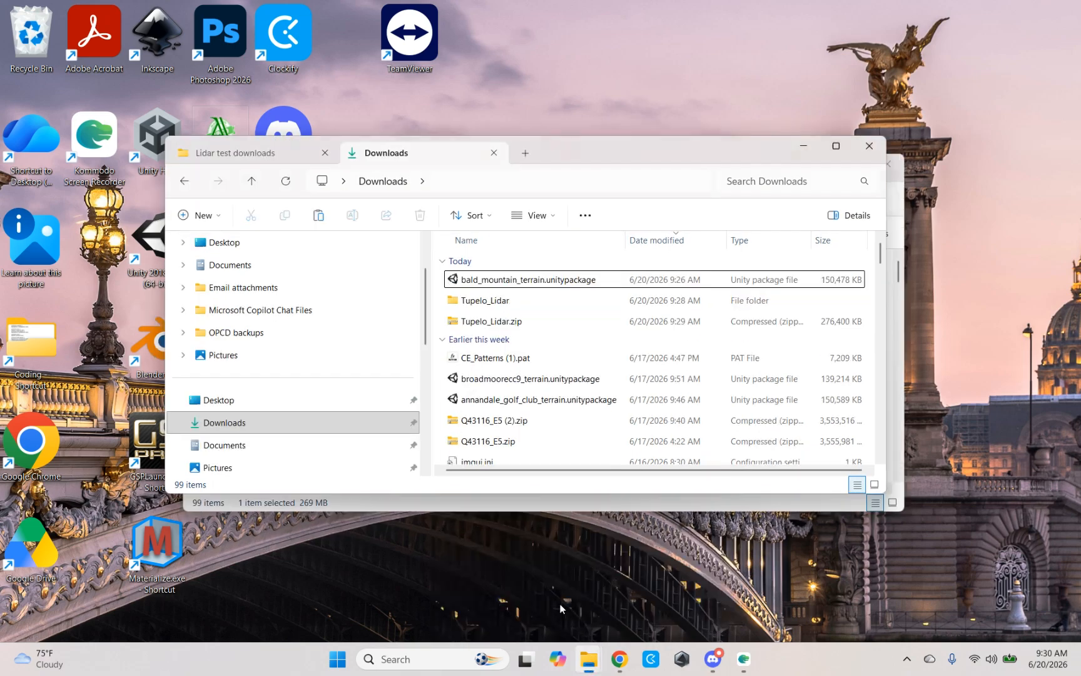
pyautogui.click(236, 147)
pyautogui.click(228, 406)
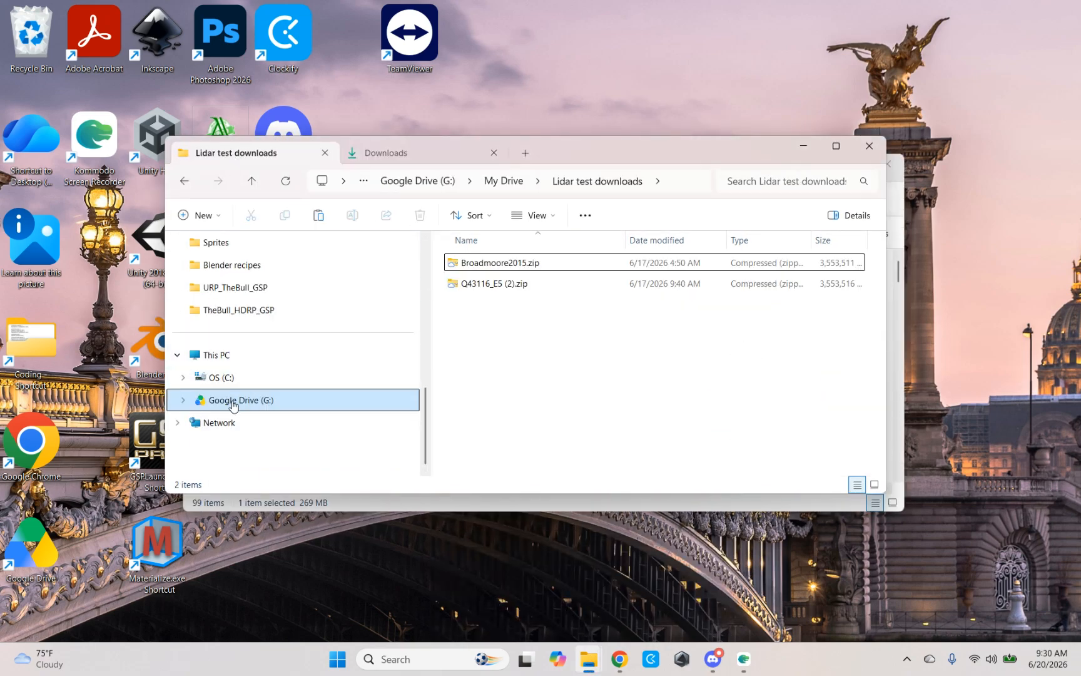
pyautogui.click(240, 401)
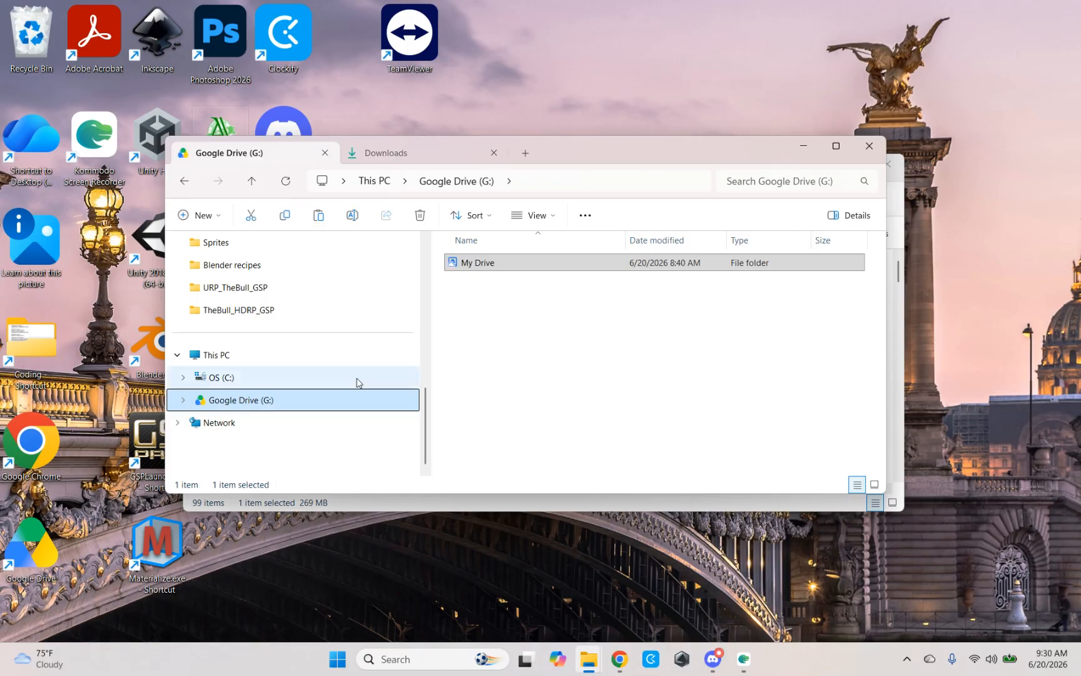
pyautogui.doubleClick(494, 264)
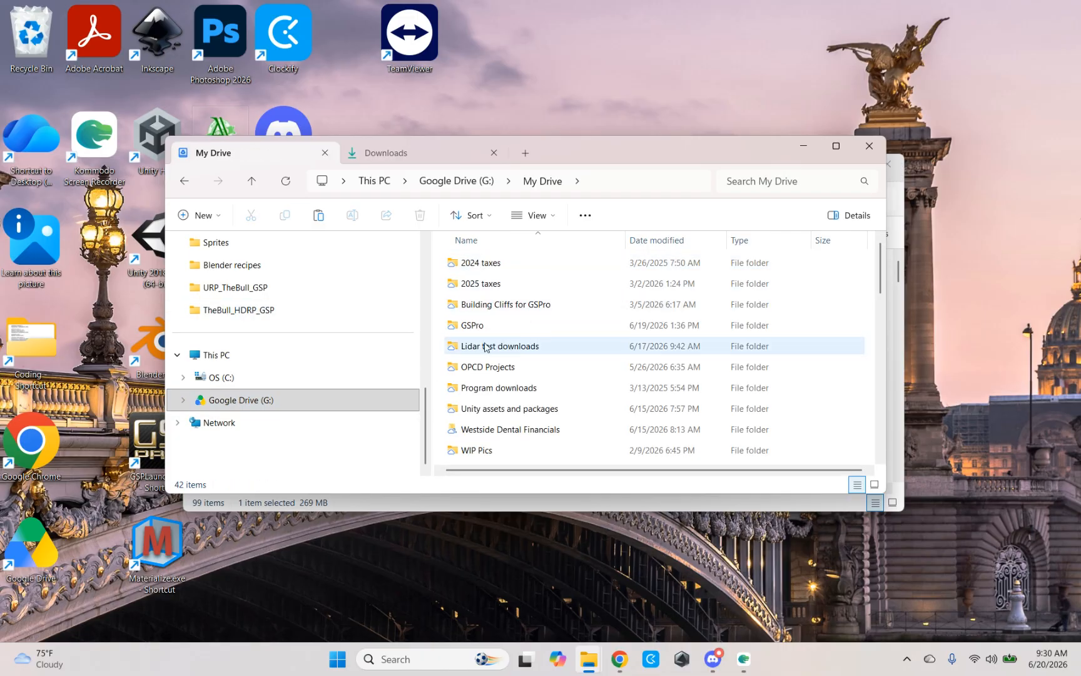
pyautogui.moveTo(527, 351)
pyautogui.doubleClick(492, 348)
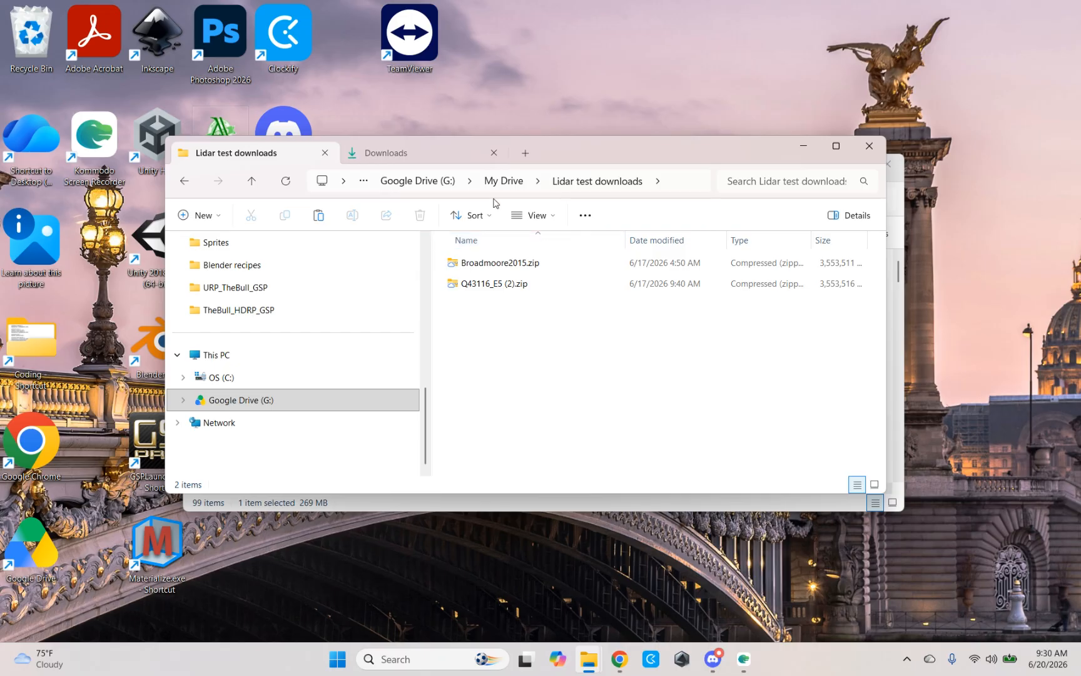
pyautogui.rightClick(499, 341)
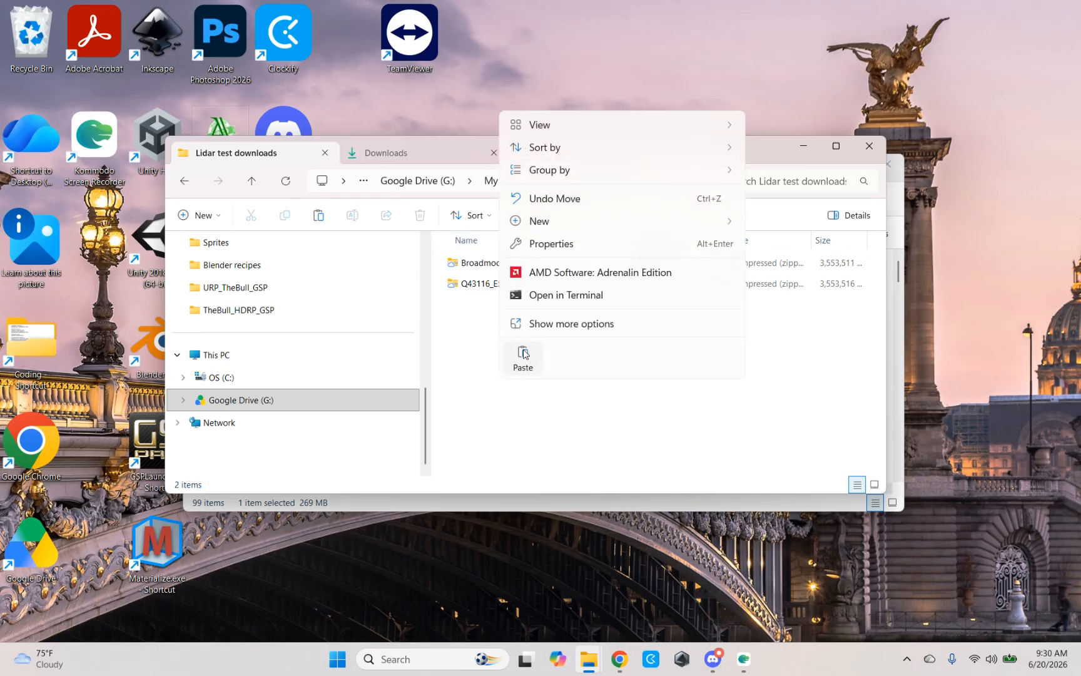
pyautogui.click(526, 354)
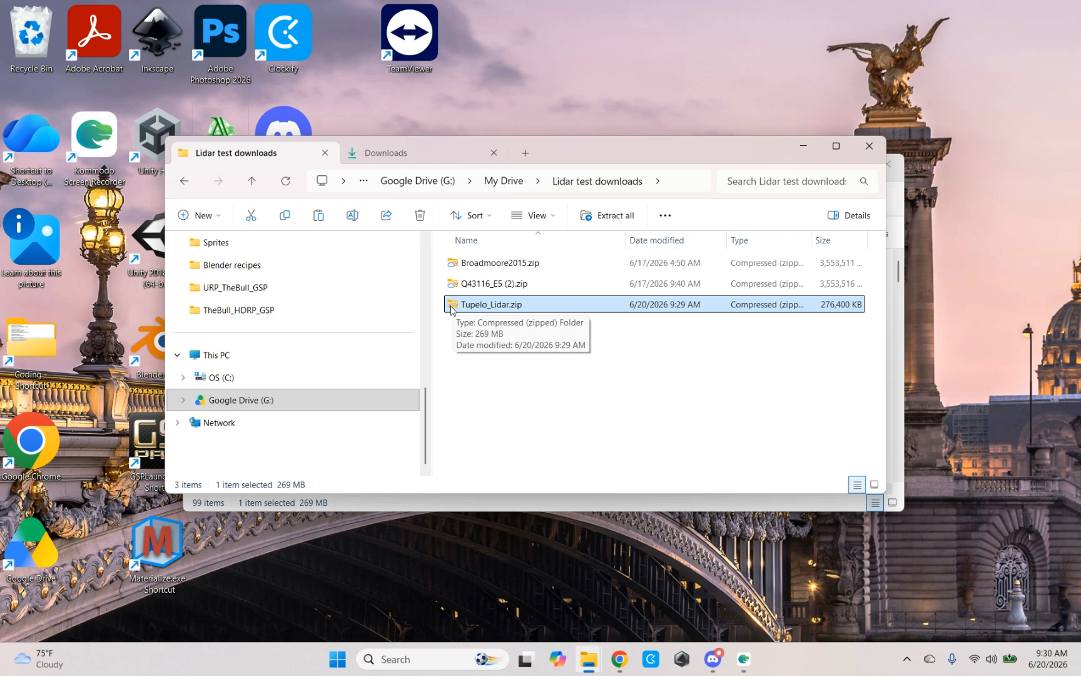
# Step: Share Broadmoore2015.zip through Google Drive with Anyone with the link as general access, and copy its share link
pyautogui.click(495, 265)
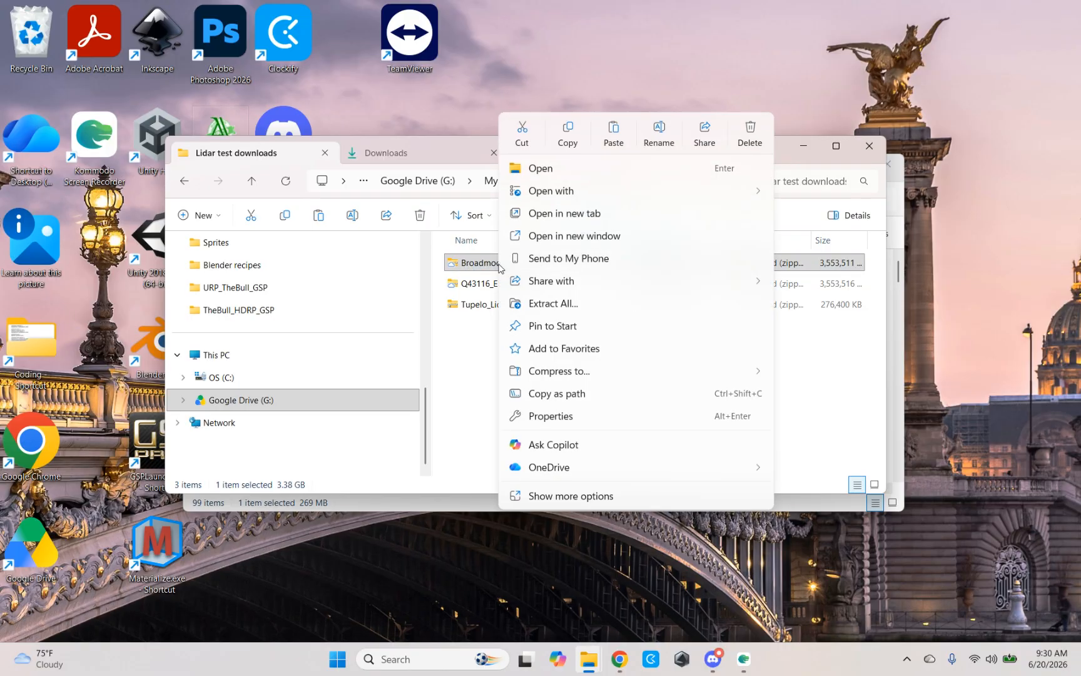
pyautogui.click(562, 496)
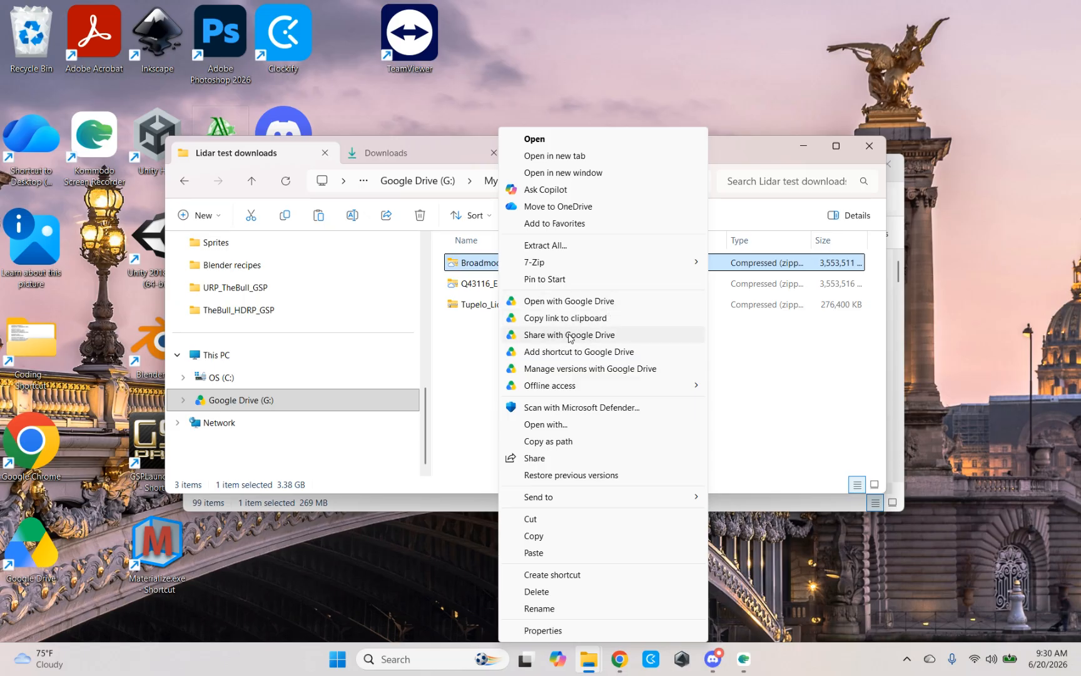
pyautogui.click(569, 336)
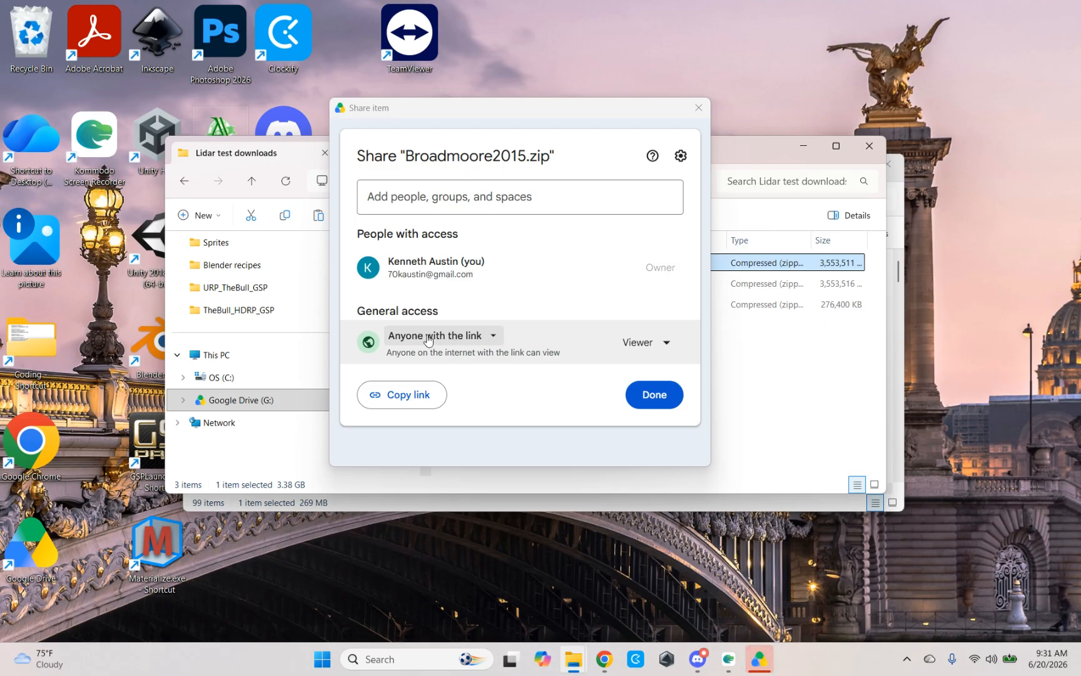
pyautogui.click(493, 339)
pyautogui.click(494, 338)
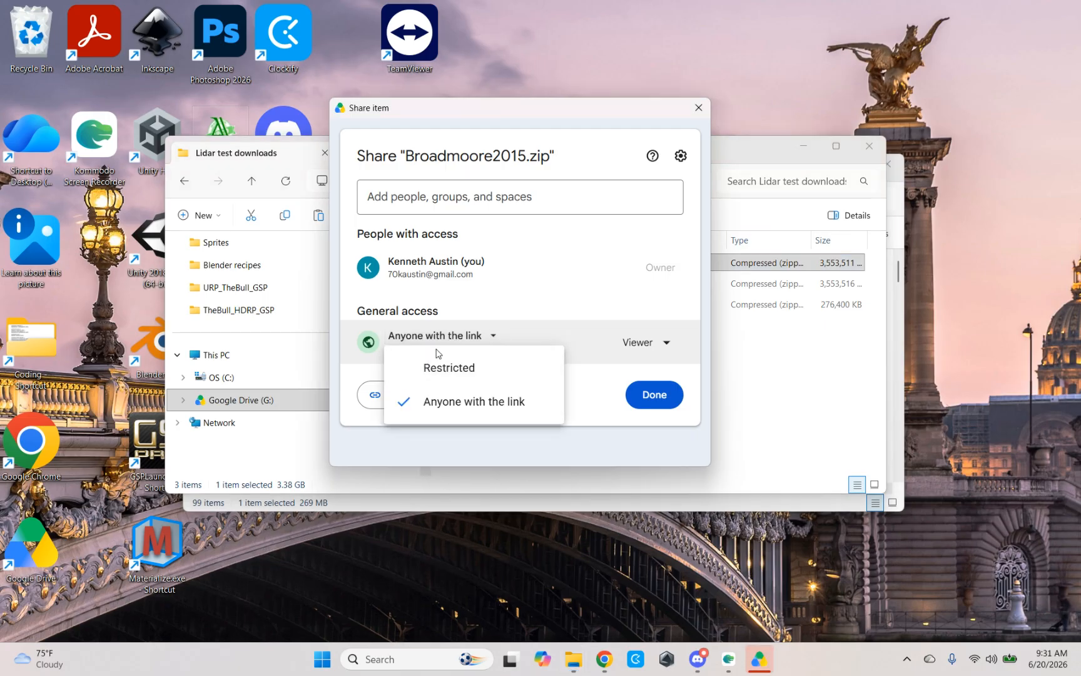
pyautogui.click(463, 403)
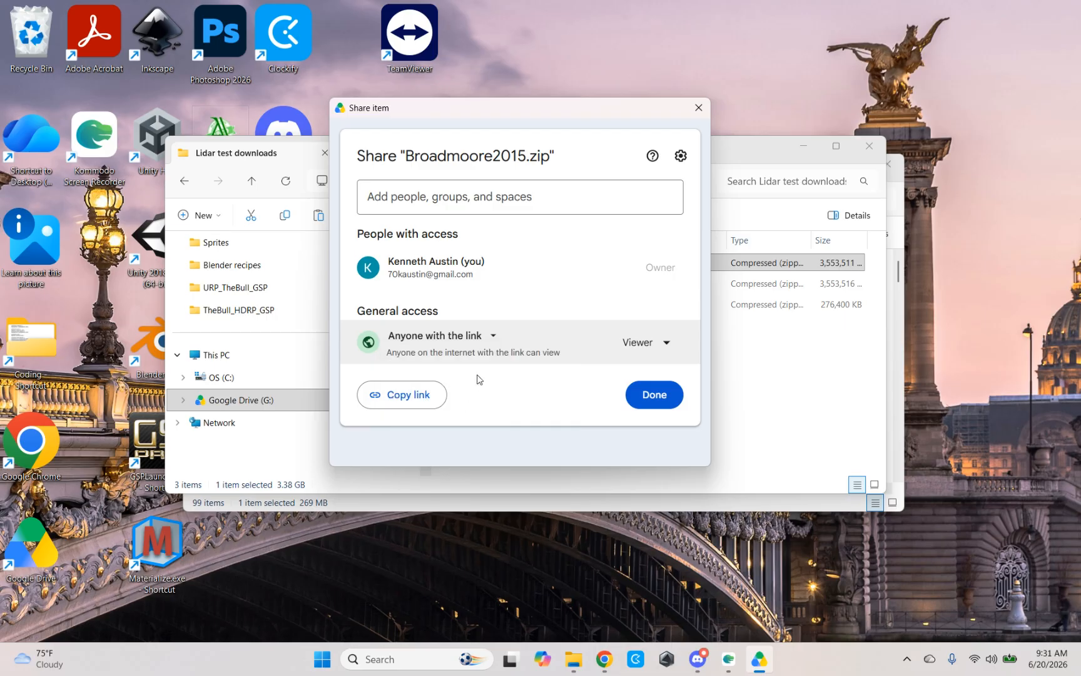
pyautogui.click(400, 396)
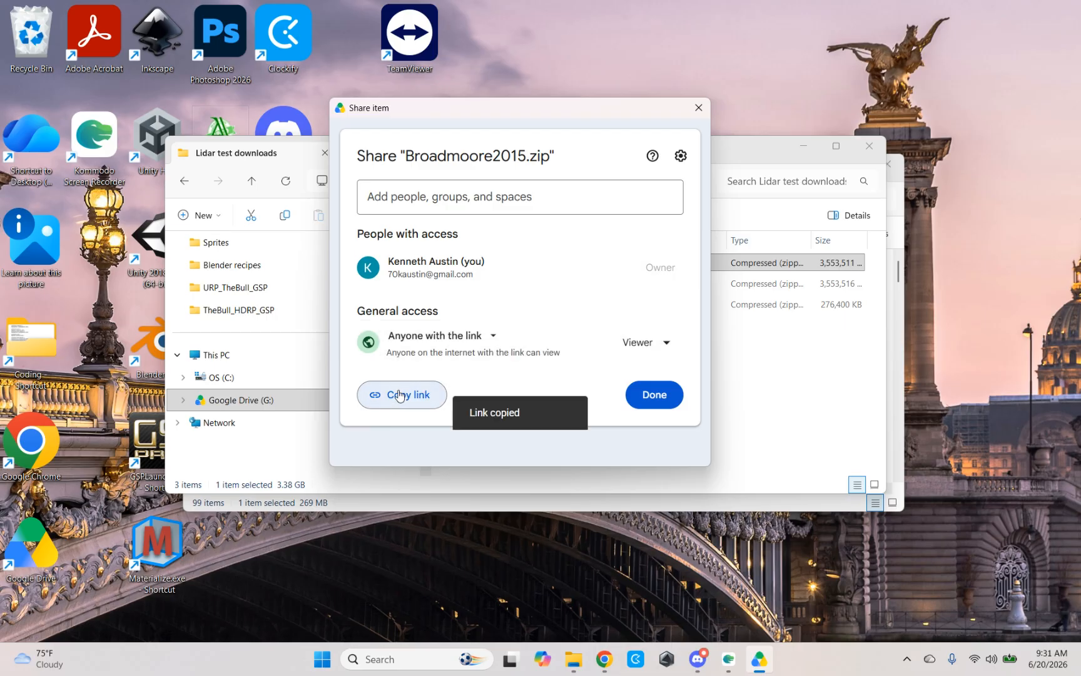
pyautogui.click(654, 394)
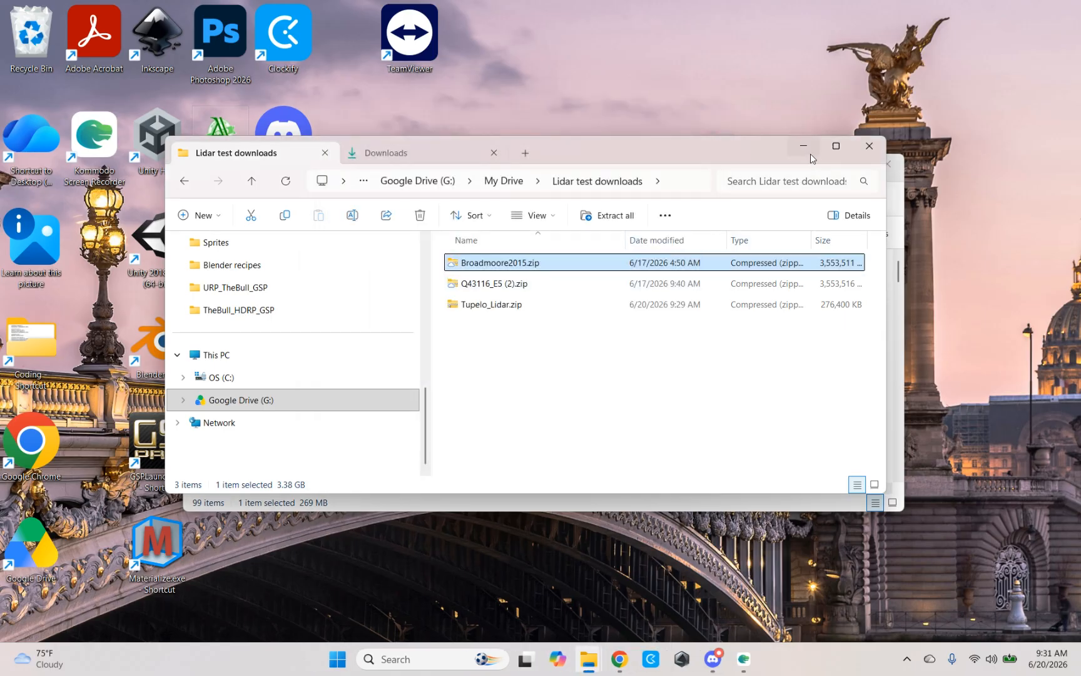
# Step: Minimize the File Explorer windows and return in Chrome to the Bring Your Own LiDAR section of the Tupelo Country club terrain request
pyautogui.click(807, 149)
pyautogui.click(821, 164)
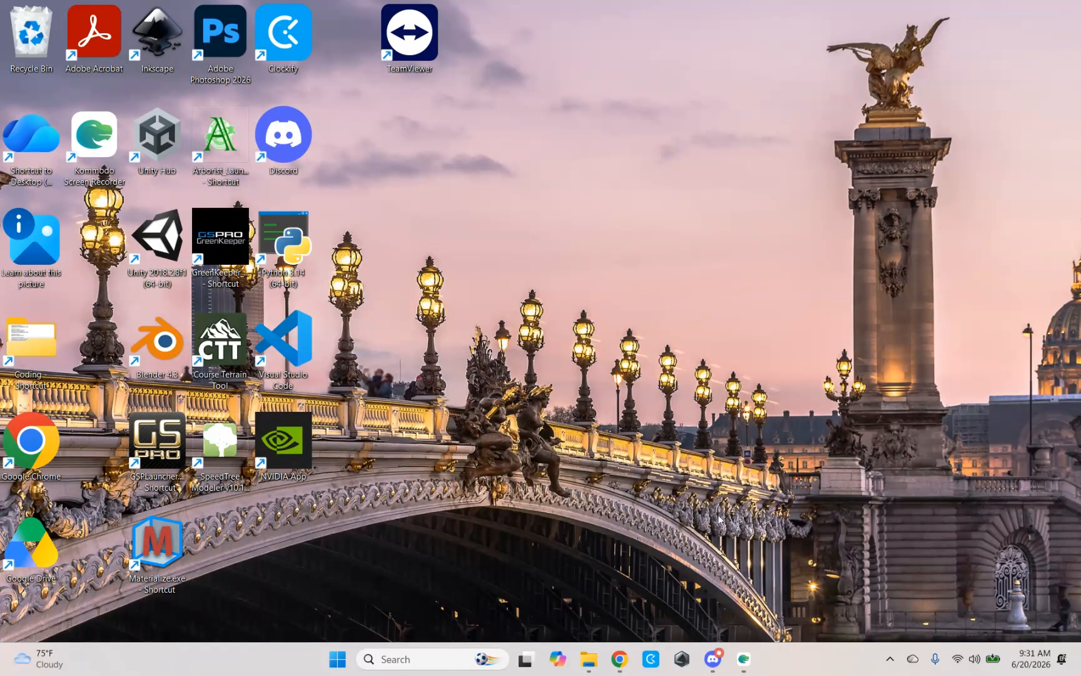
pyautogui.moveTo(620, 659)
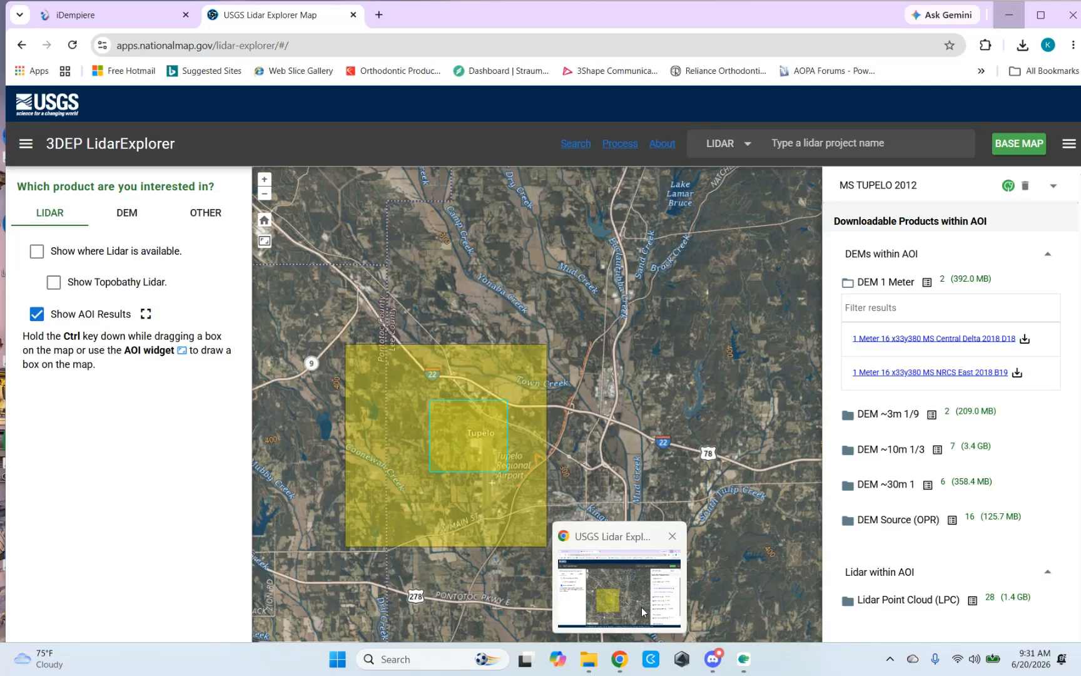
pyautogui.click(643, 612)
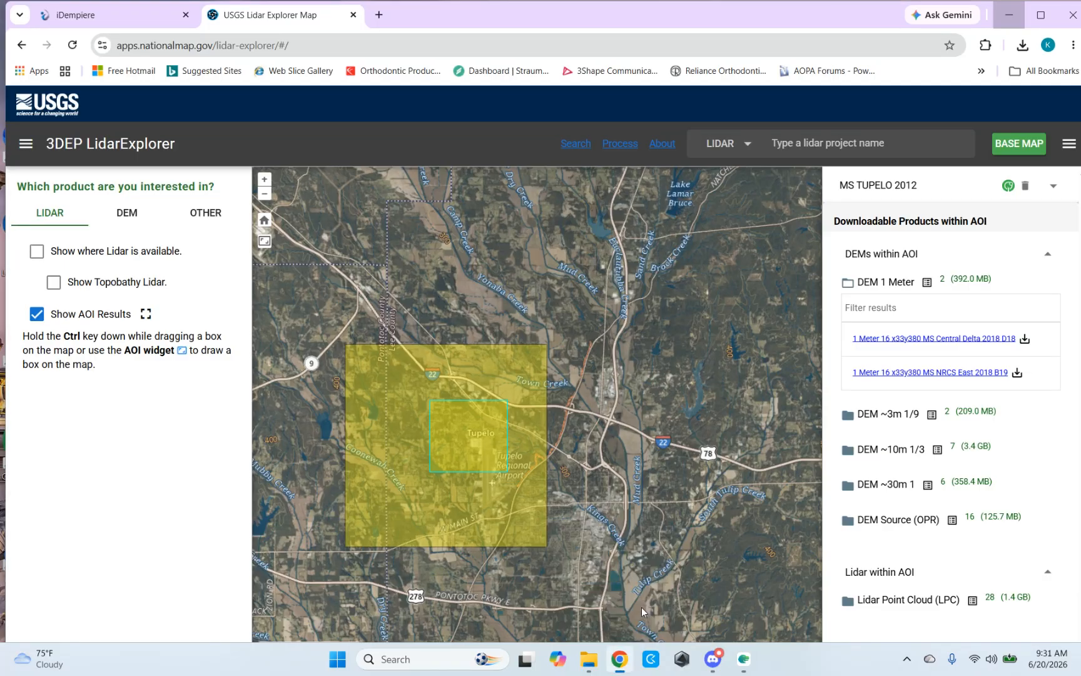
pyautogui.click(132, 15)
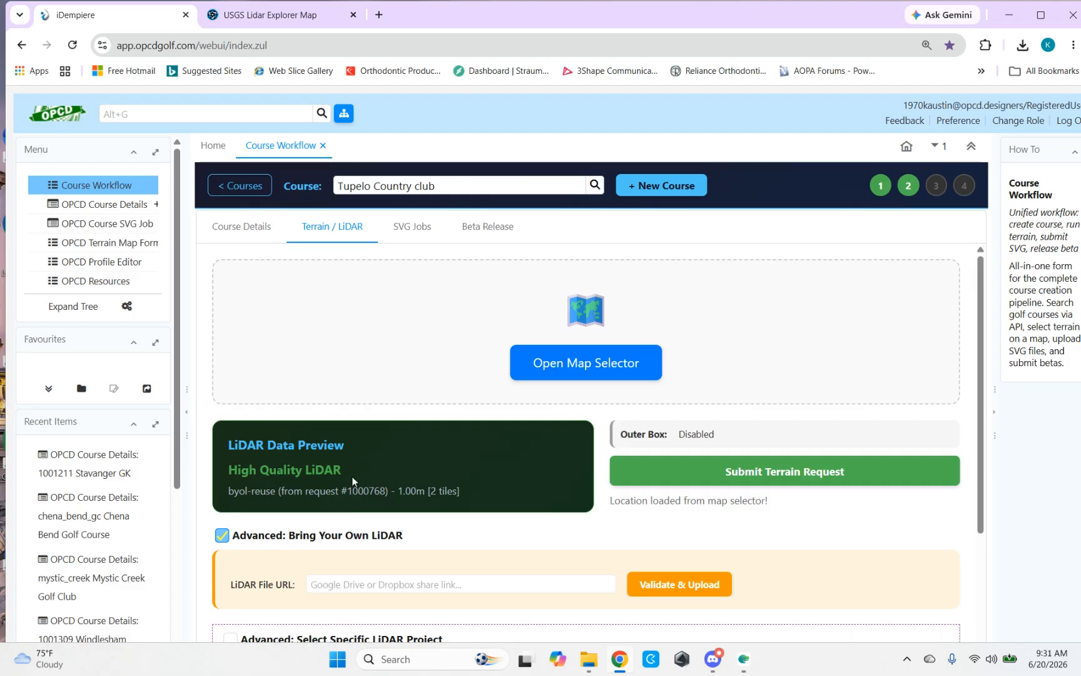
pyautogui.scroll(-2, 437, 394)
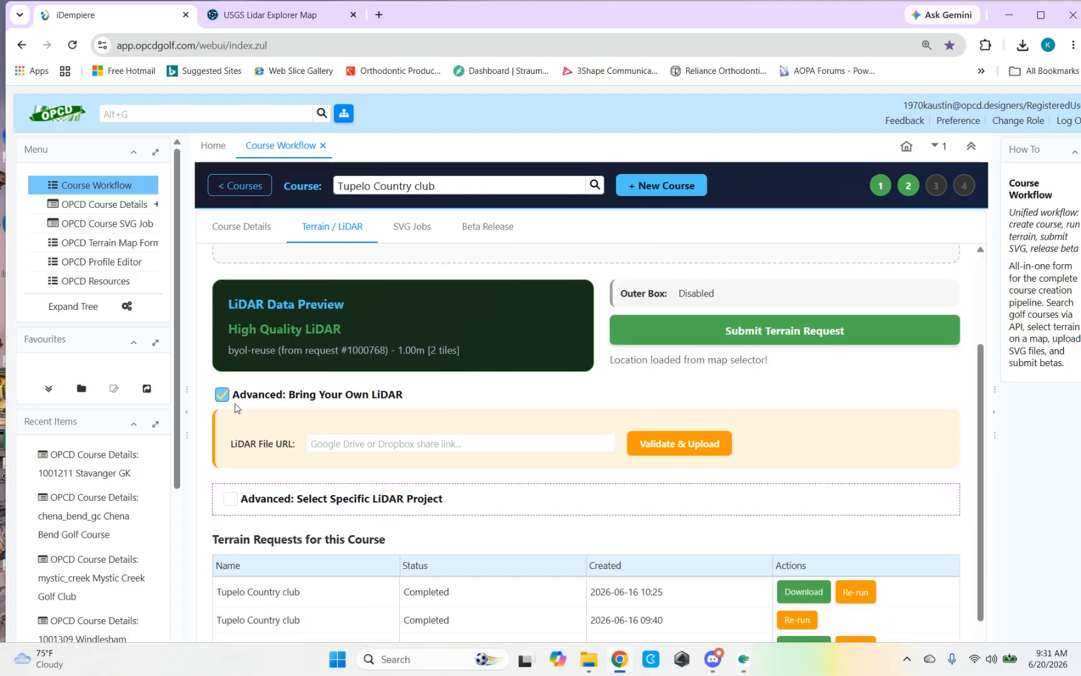
# Step: Supply the copied Google Drive share link as the LiDAR File URL, then validate and upload the file
pyautogui.click(320, 443)
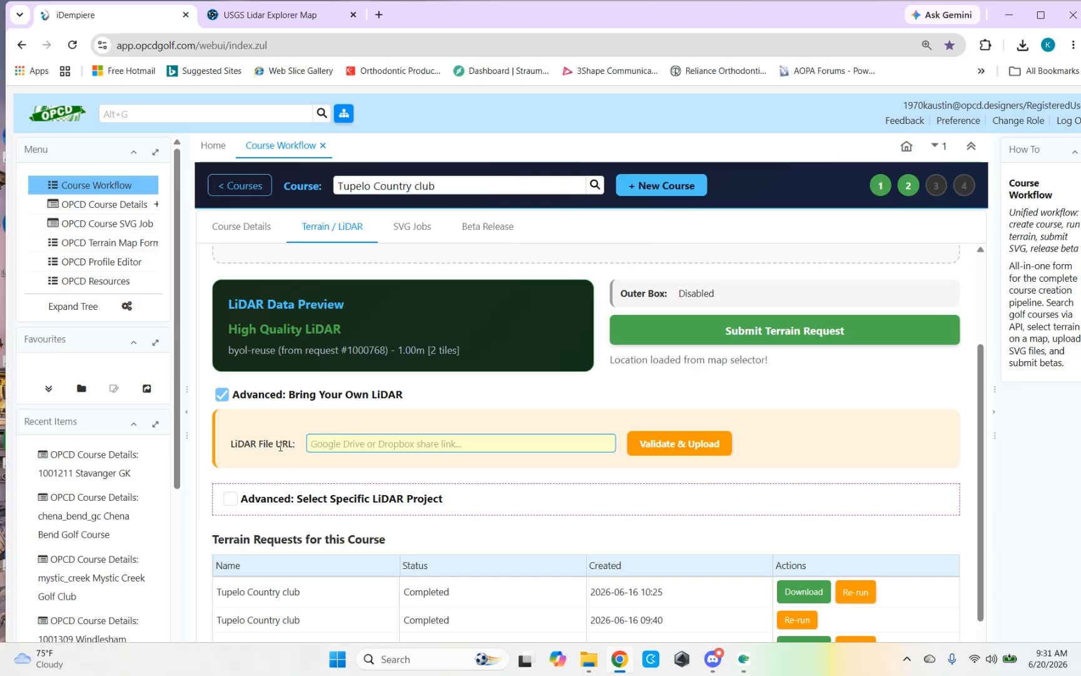
pyautogui.rightClick(323, 444)
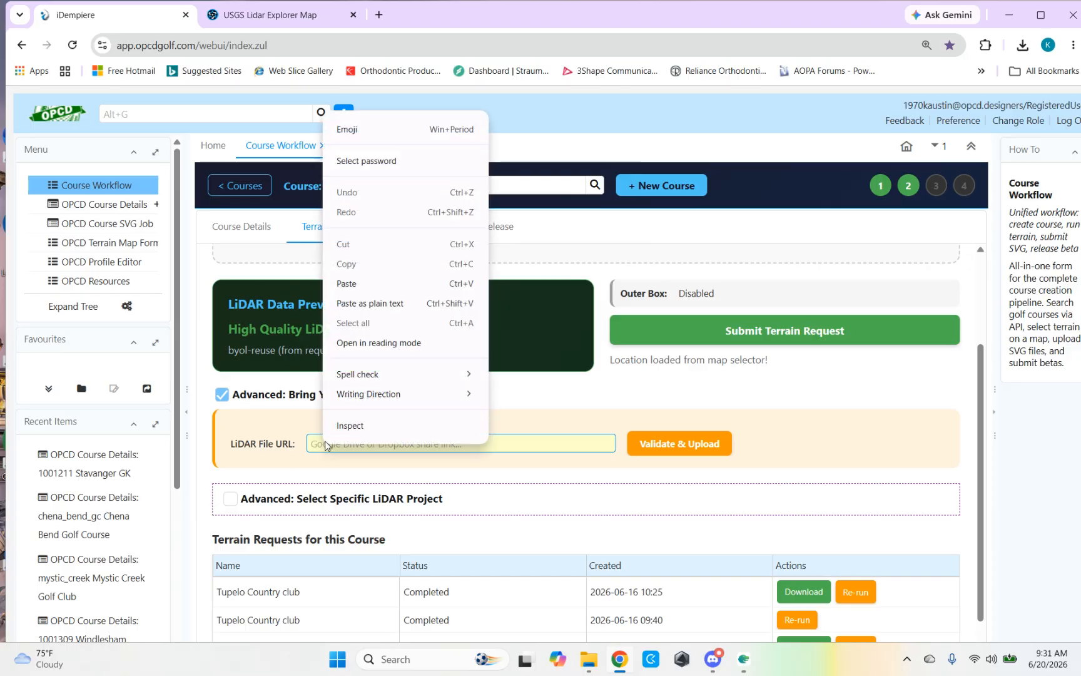
pyautogui.click(357, 283)
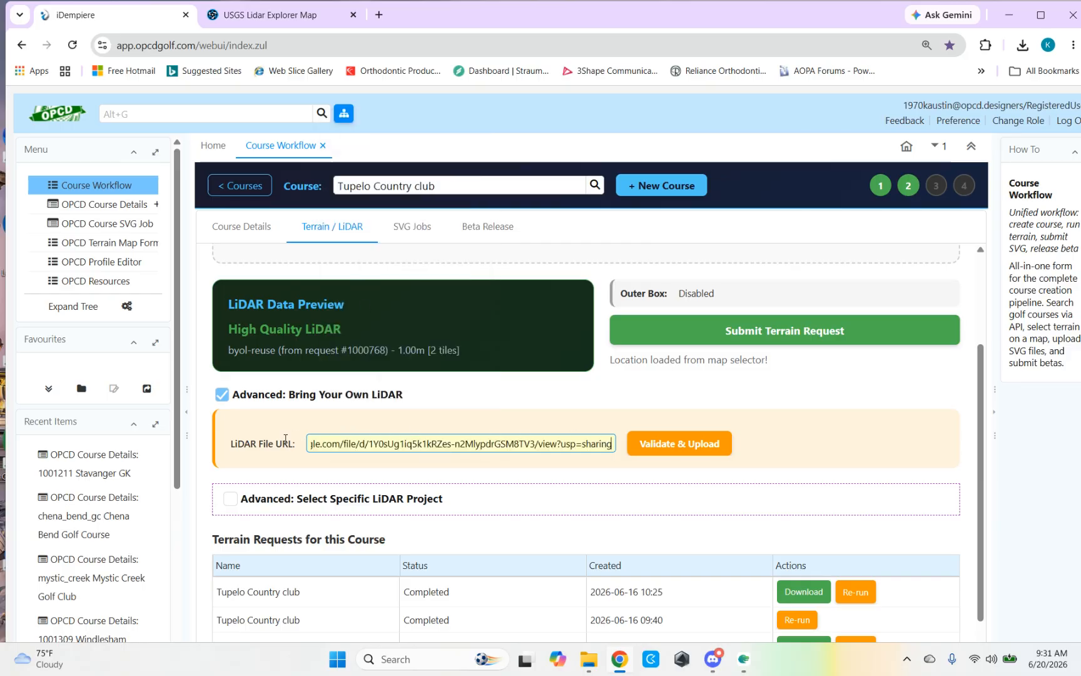
pyautogui.click(677, 446)
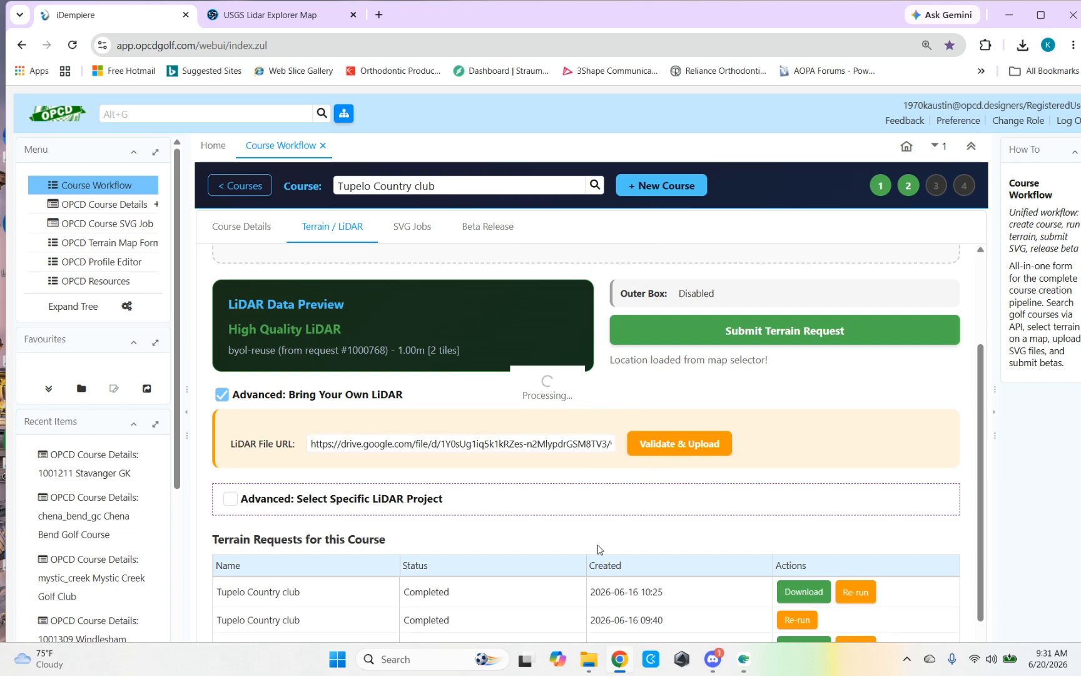
# Step: Check the OPCD_GOLF_BOT direct message in Discord about the Tupelo Country club terrain request, and return to Chrome
pyautogui.click(713, 658)
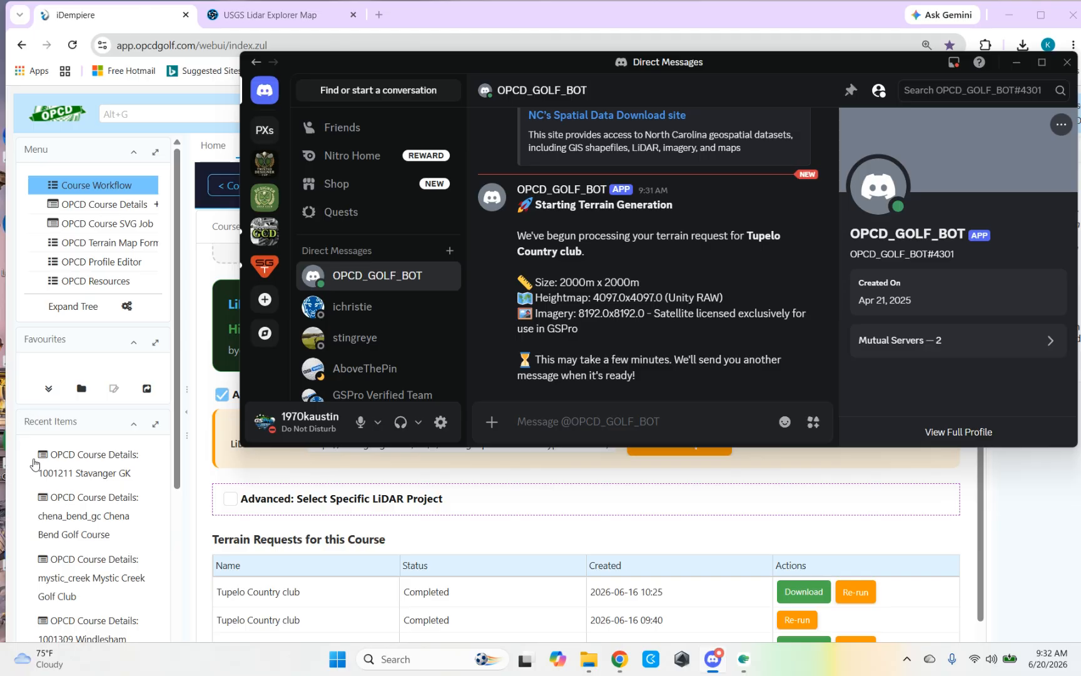
pyautogui.click(29, 492)
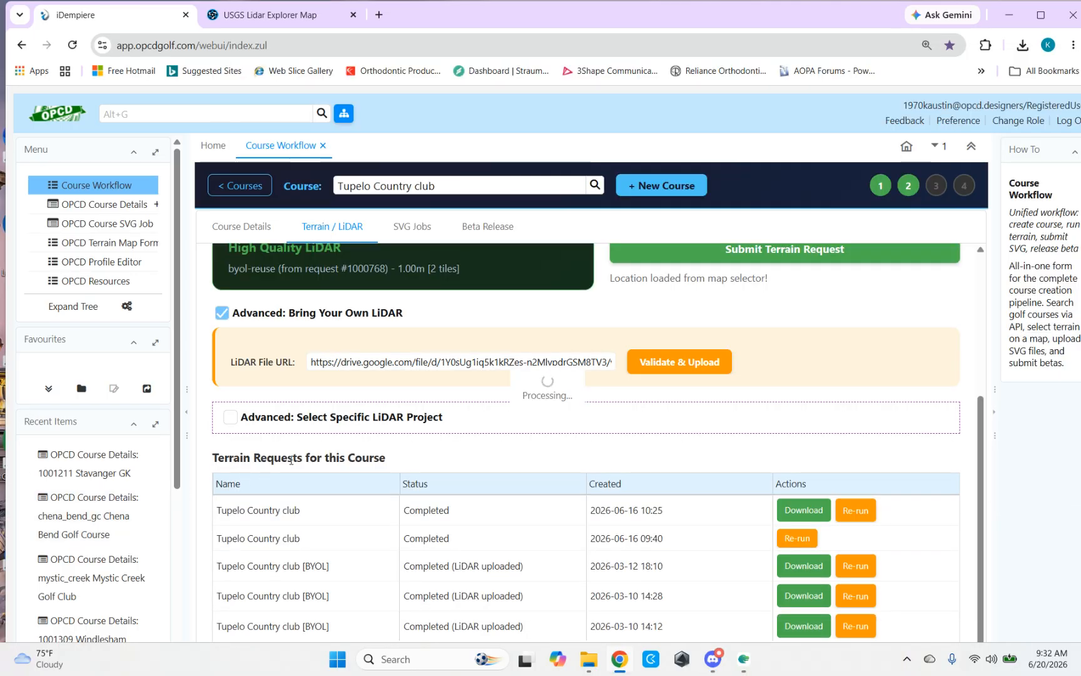